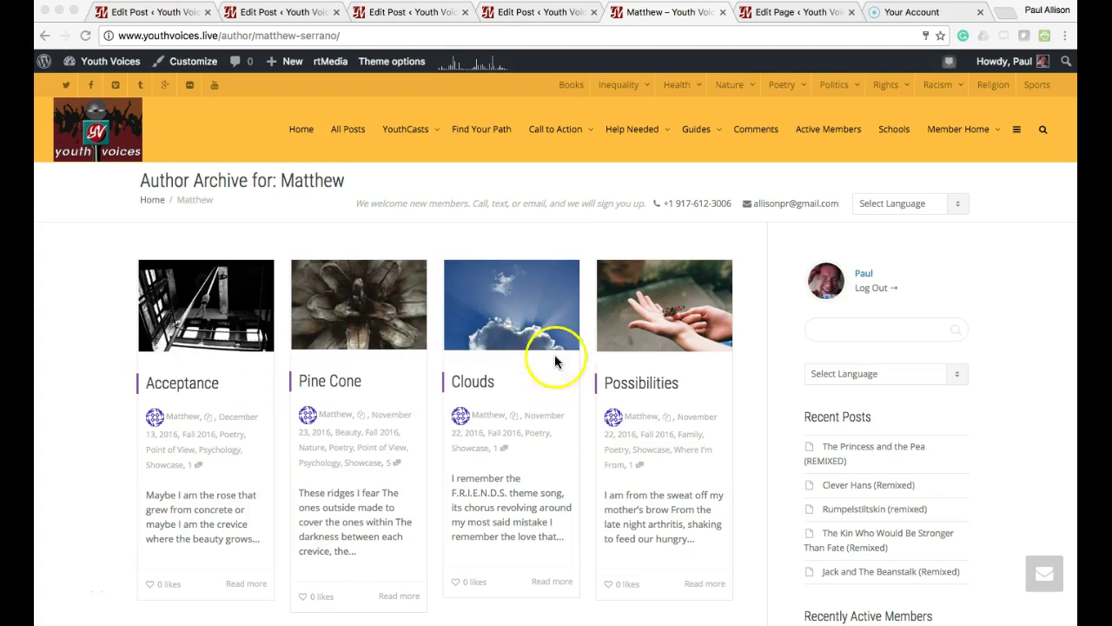
# Add the tag 10poems to the Possibilities post
pyautogui.click(165, 13)
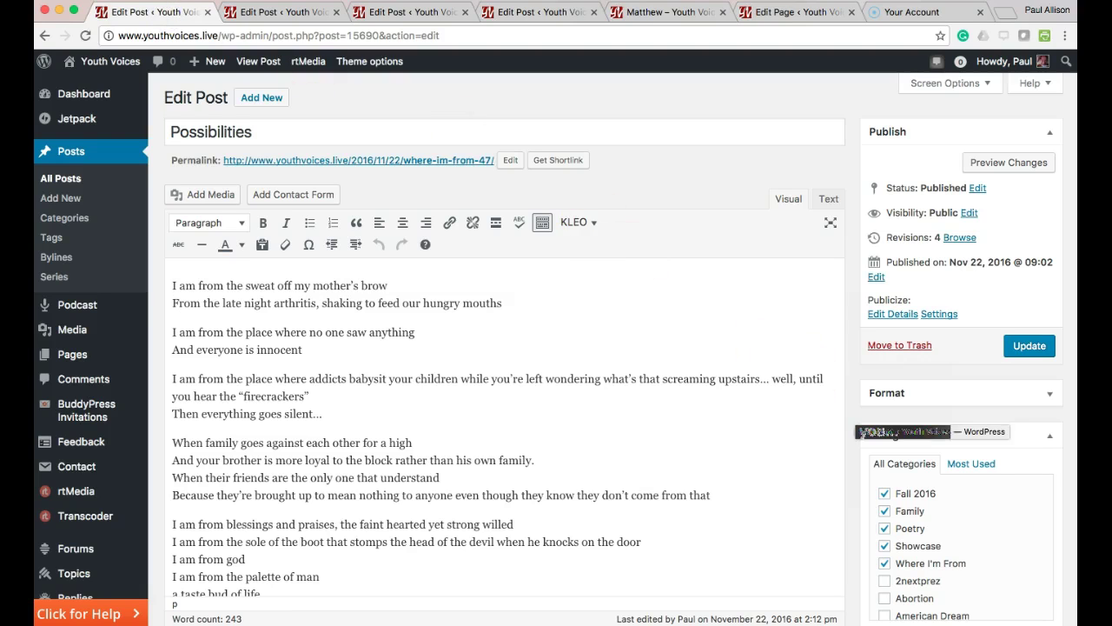
pyautogui.scroll(-10, 1002, 466)
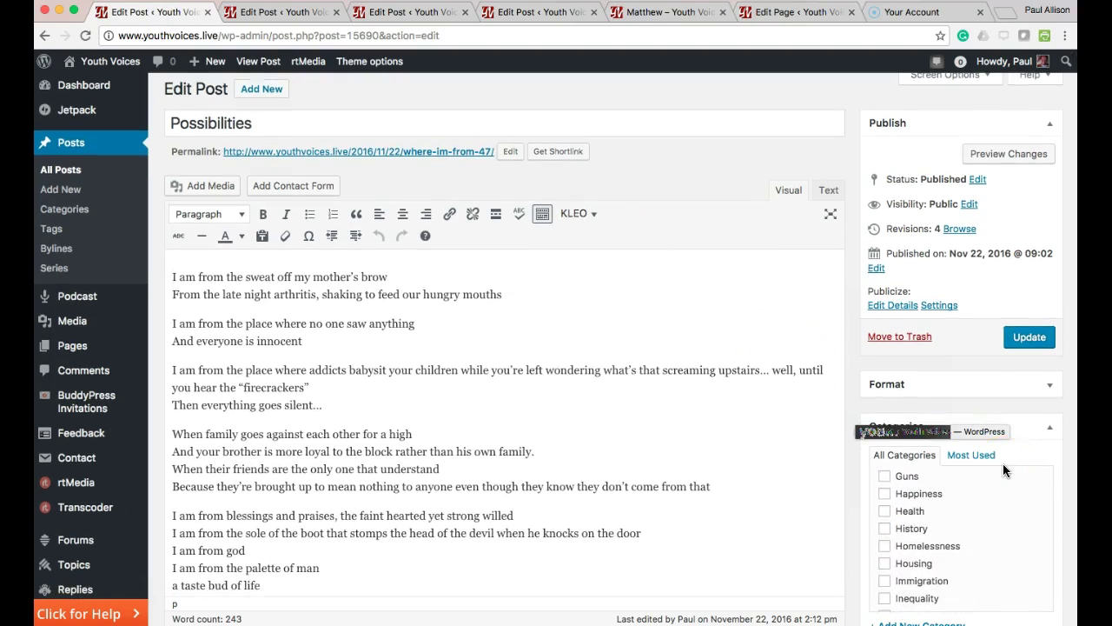
pyautogui.scroll(-8, 753, 456)
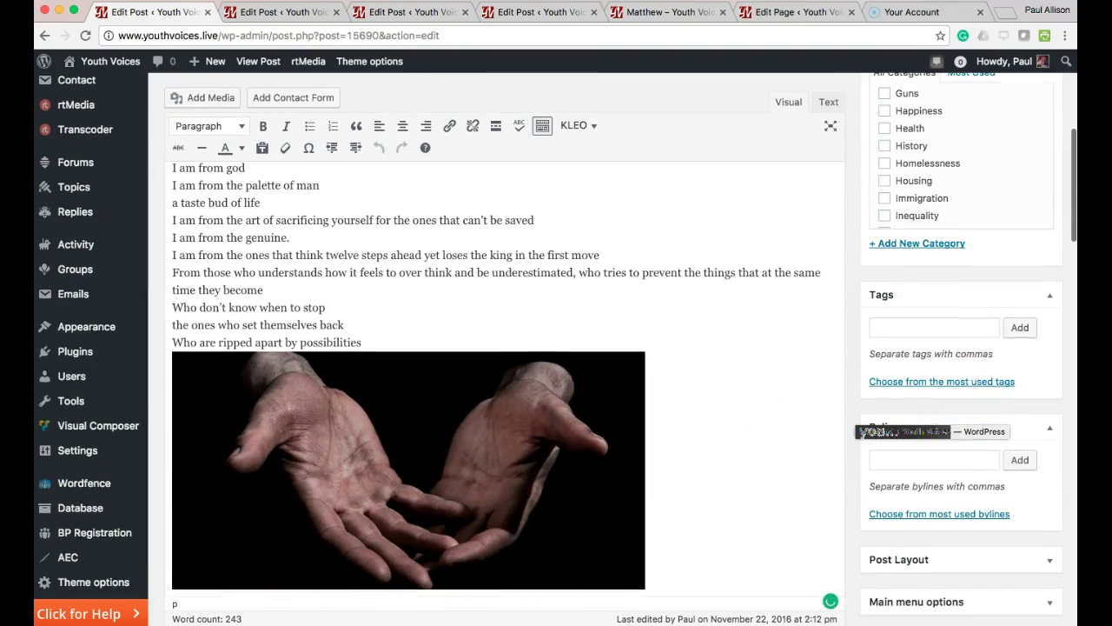
pyautogui.click(900, 328)
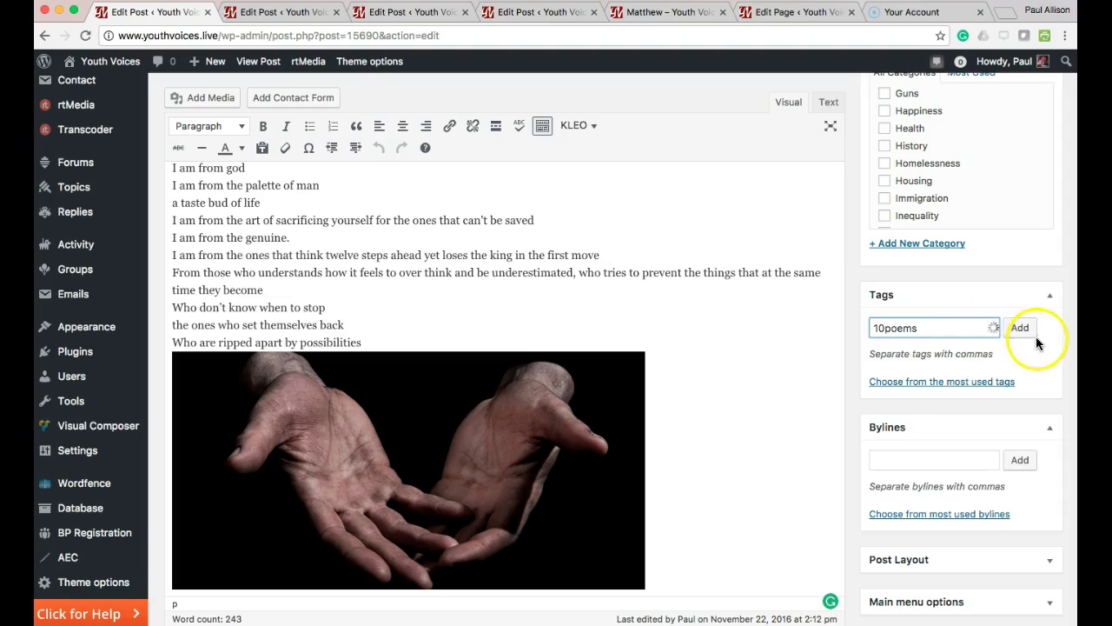
pyautogui.click(1022, 326)
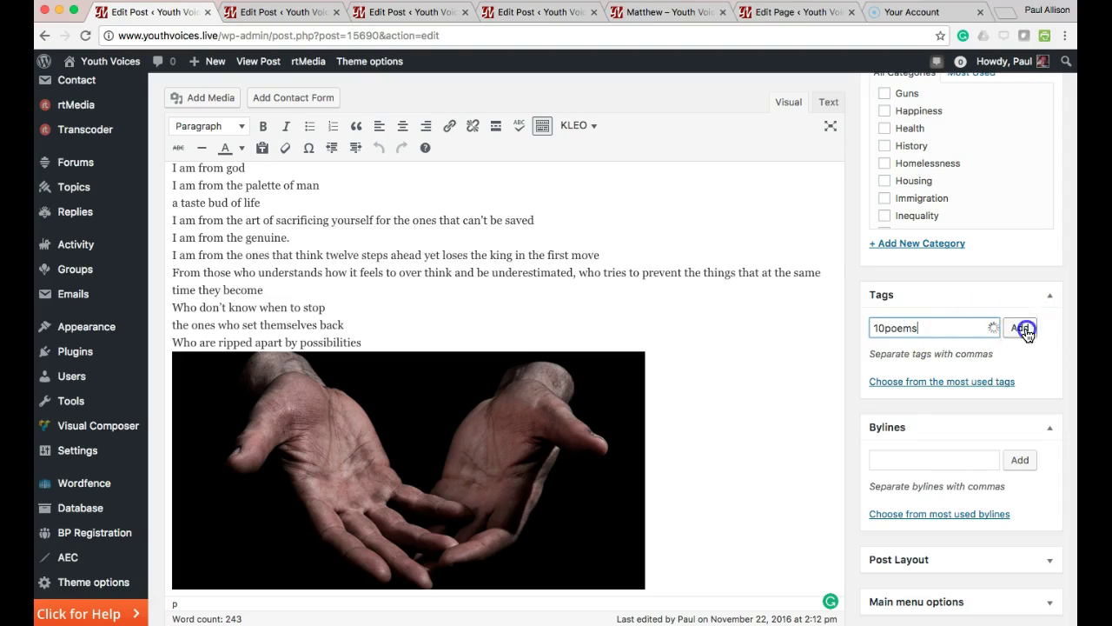
# Tag the Acceptance post with 10poems
pyautogui.click(292, 12)
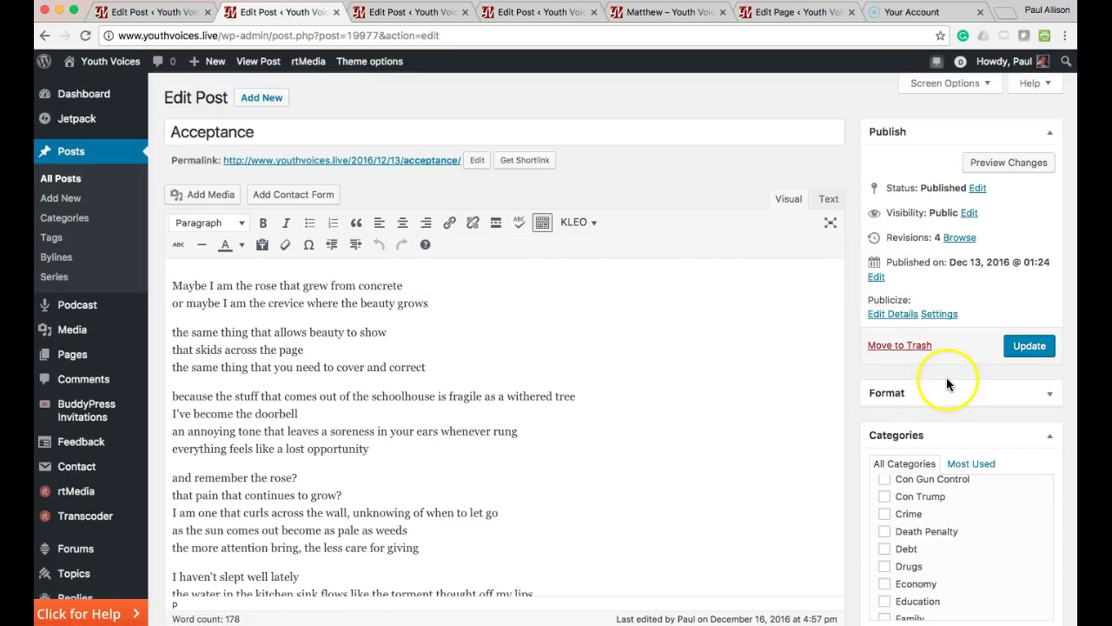
pyautogui.scroll(-10, 964, 521)
pyautogui.click(895, 268)
pyautogui.write('10po')
pyautogui.click(1022, 268)
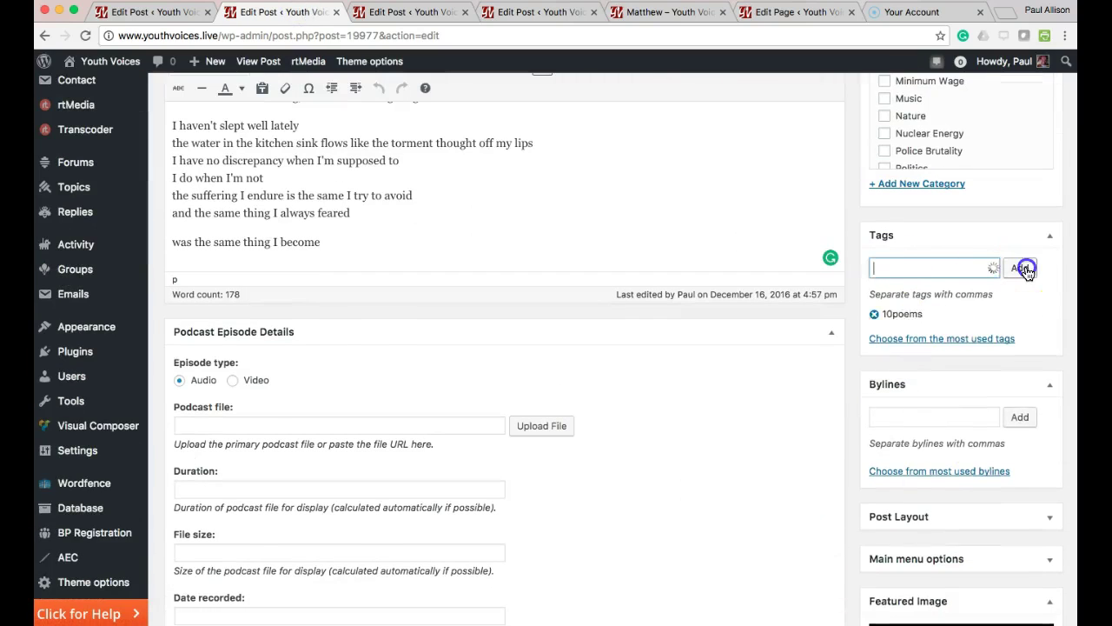
# Add the tag 10poems to the Pine Cone poem's post
pyautogui.click(410, 11)
pyautogui.scroll(-5, 990, 512)
pyautogui.scroll(-5, 998, 542)
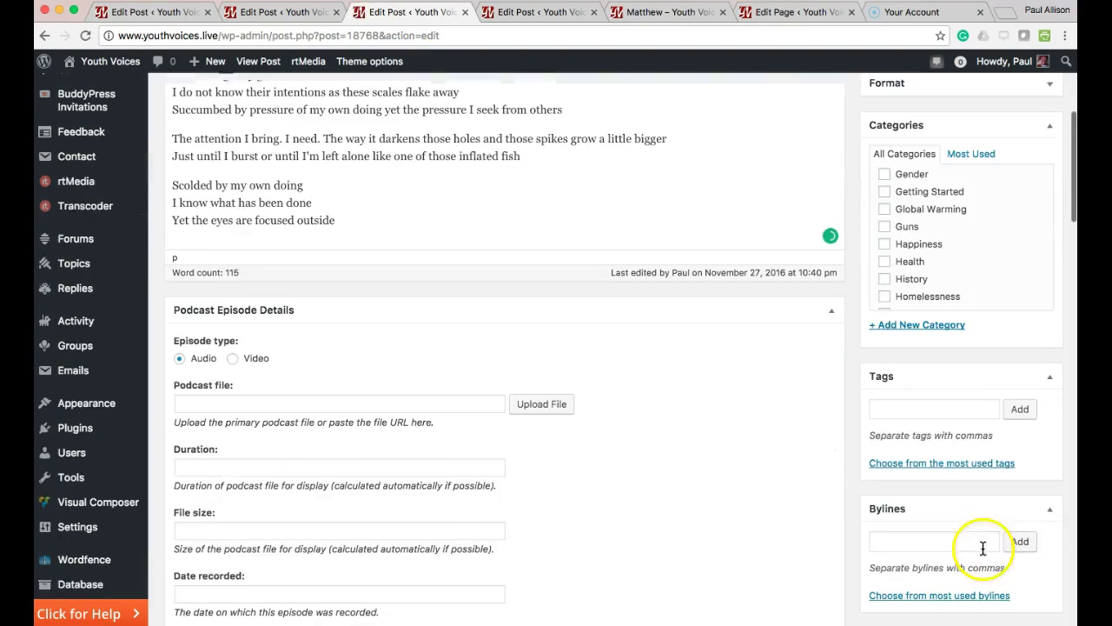
pyautogui.click(956, 407)
pyautogui.write('10poems')
pyautogui.click(1022, 407)
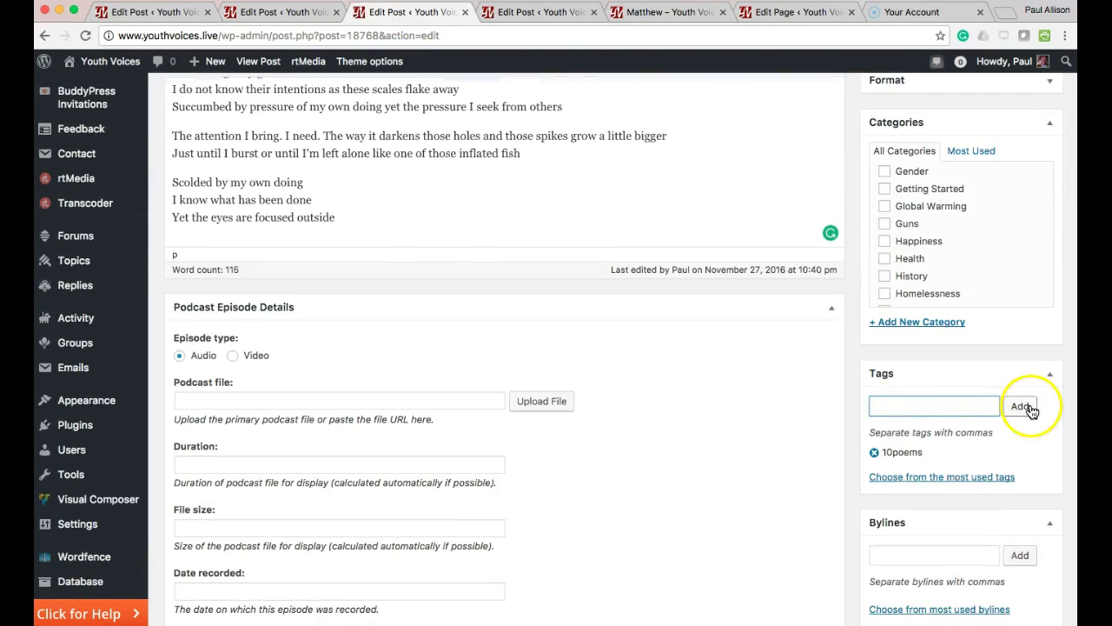
# Tag the Clouds poem's post with 10poems, update it, and return through the Pine Cone post to the Acceptance post
pyautogui.click(522, 11)
pyautogui.scroll(-3, 956, 417)
pyautogui.scroll(-3, 938, 504)
pyautogui.click(894, 466)
pyautogui.write('10poems')
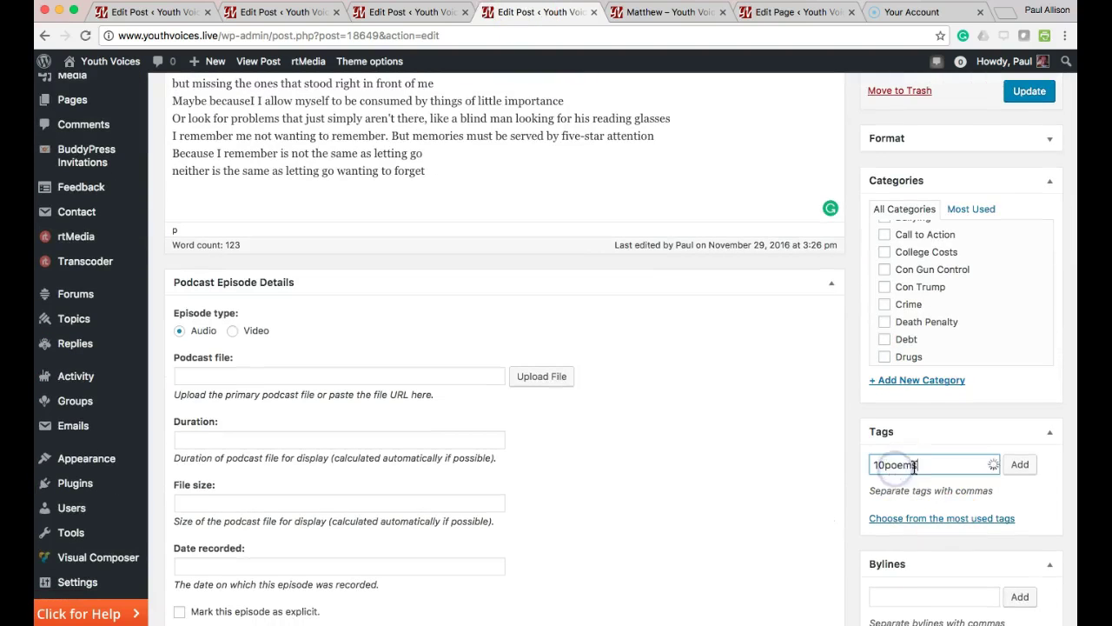
pyautogui.click(1019, 464)
pyautogui.click(1018, 97)
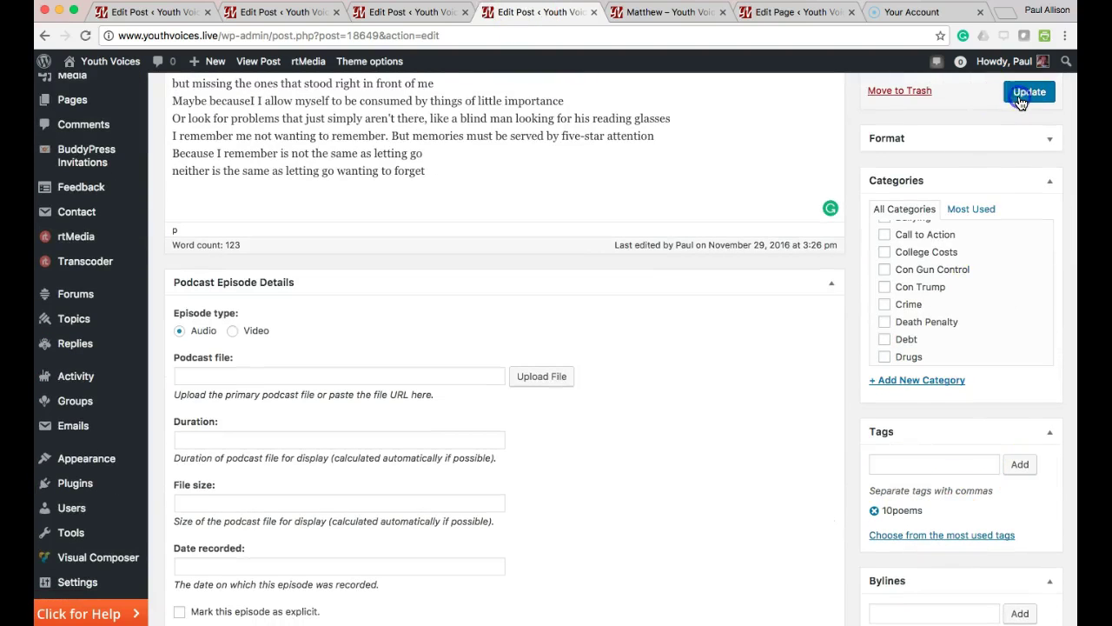
pyautogui.click(405, 11)
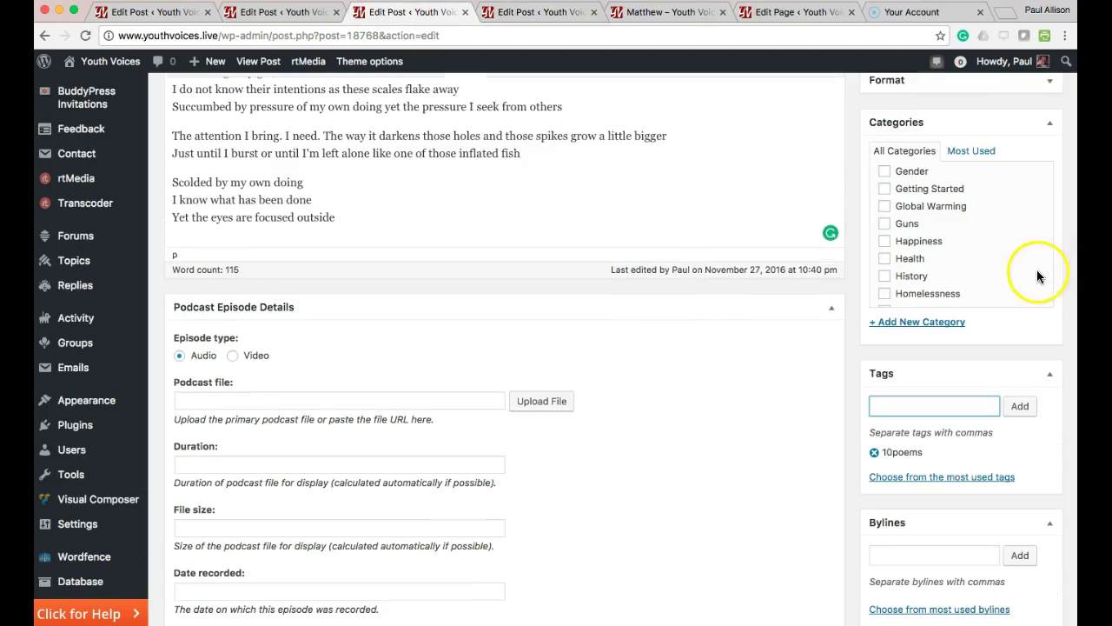
pyautogui.click(280, 11)
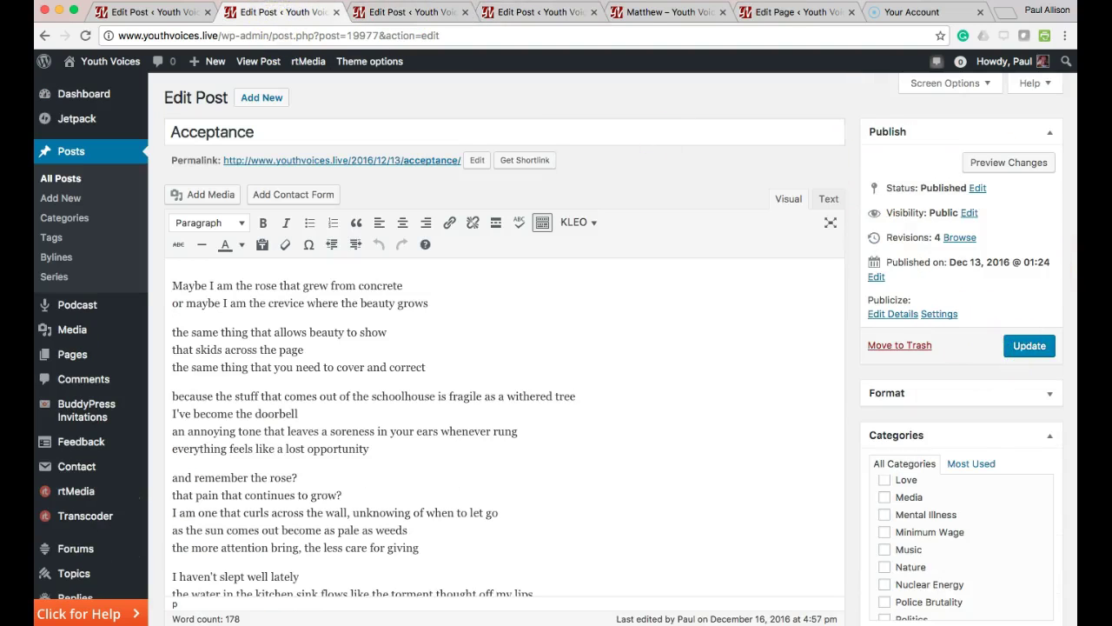
# Open the sample Author's Page: Poetry and look over its layout from the title banner down to Special Thanks
pyautogui.click(63, 602)
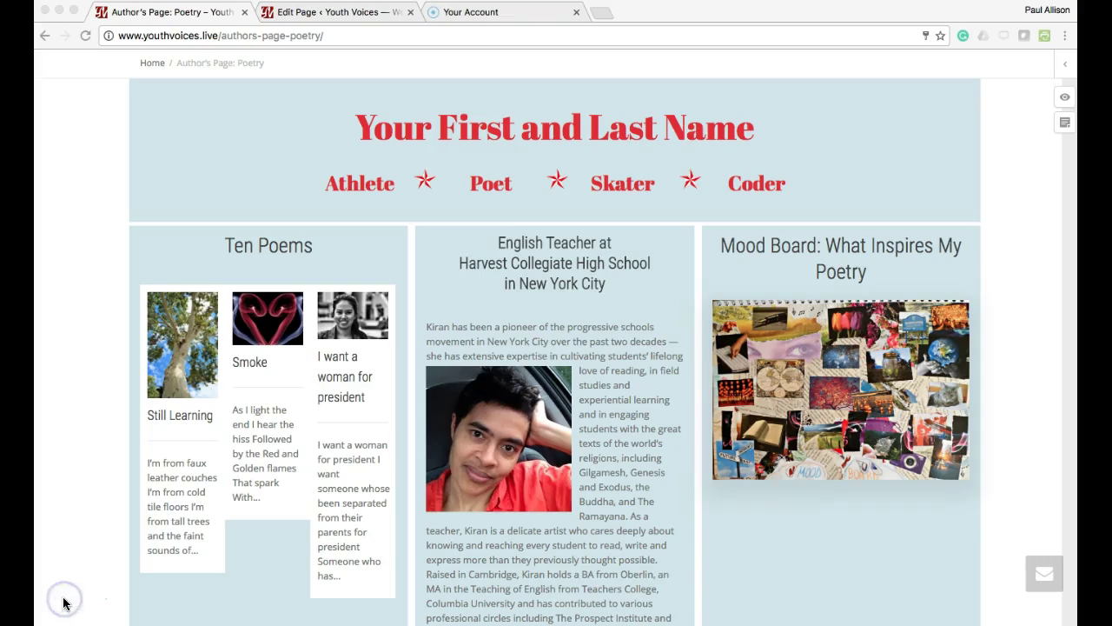
pyautogui.scroll(-5, 196, 517)
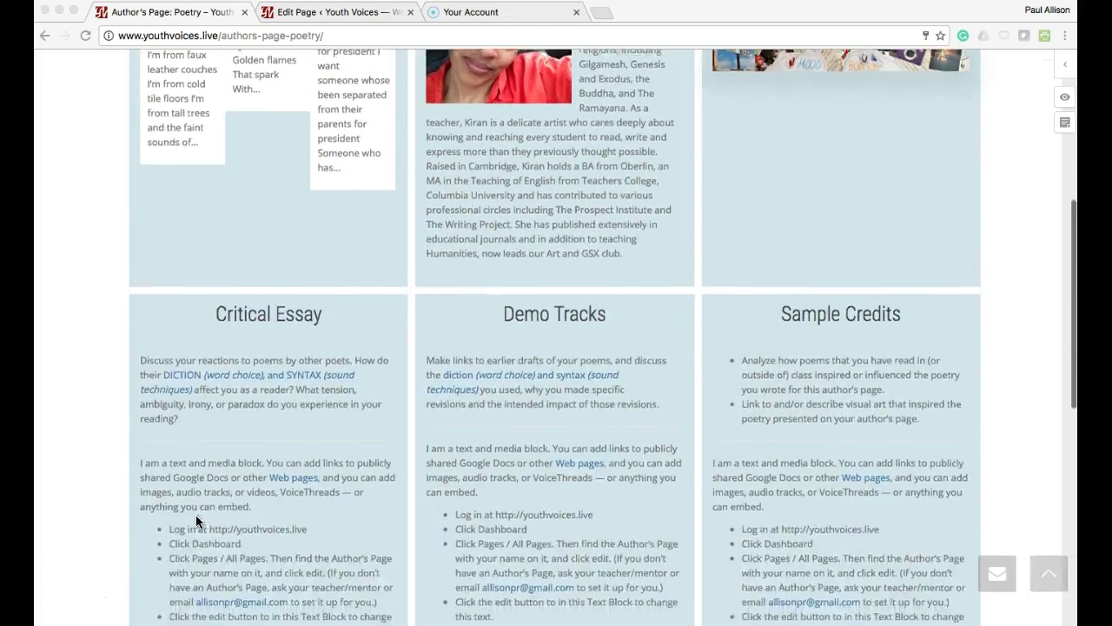
pyautogui.scroll(-5, 197, 519)
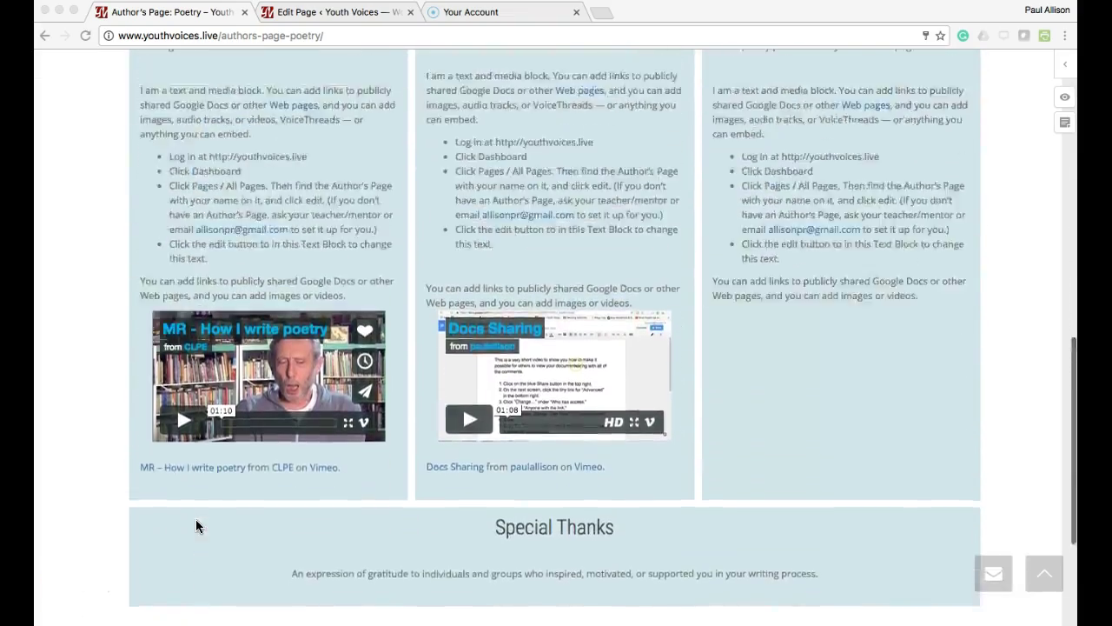
pyautogui.scroll(10, 195, 525)
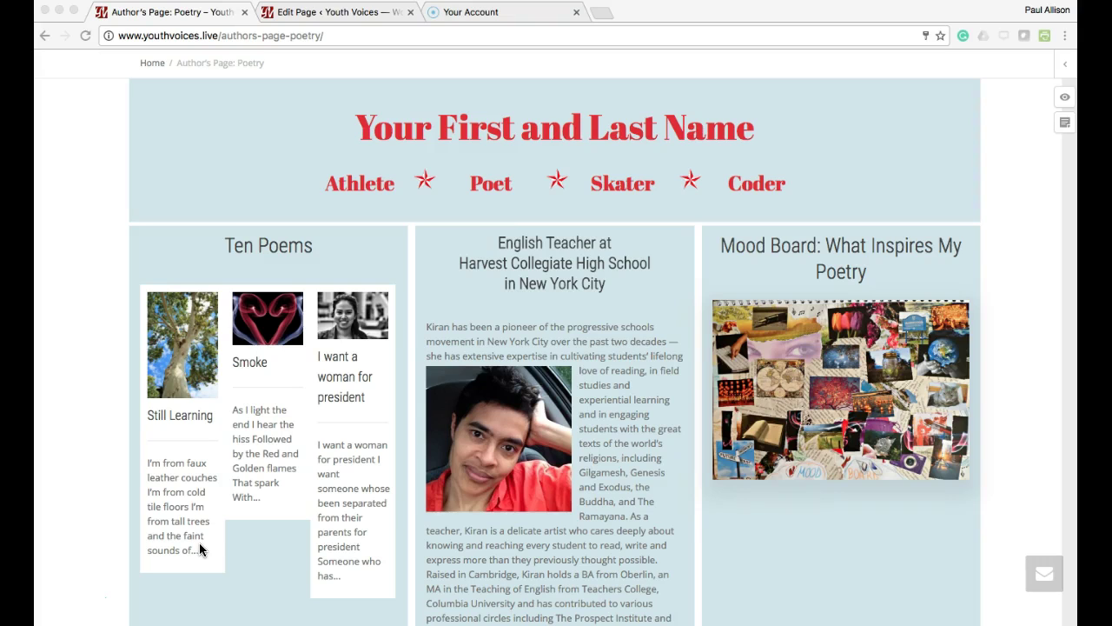
# Examine the Ten Poems, biography and Mood Board blocks, enlarging the mood board image and closing it again
pyautogui.scroll(-1, 199, 549)
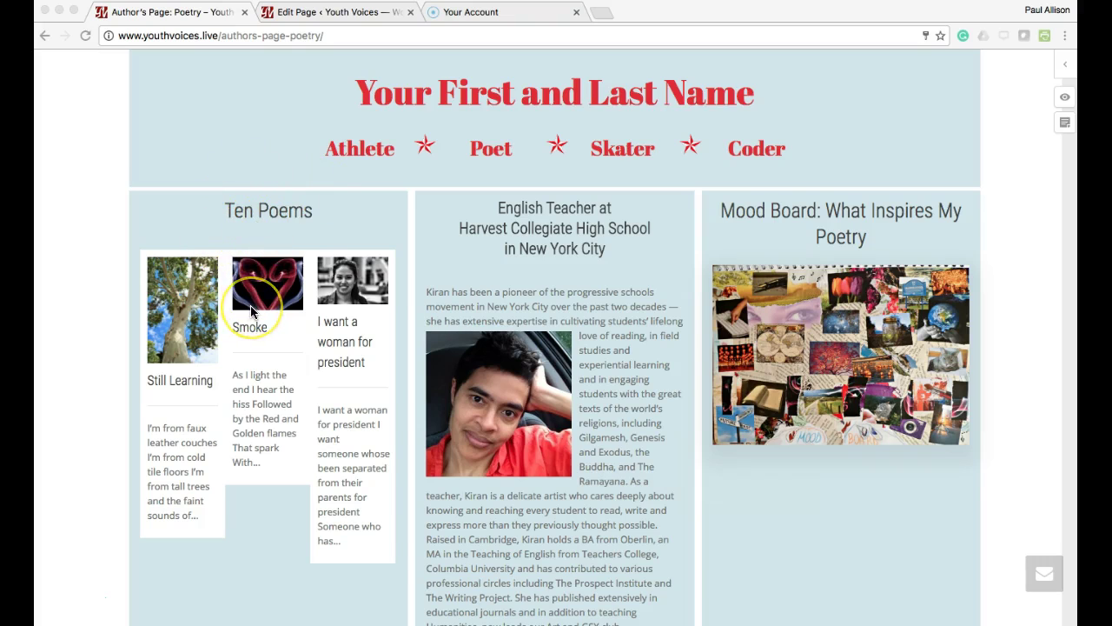
pyautogui.scroll(-1, 250, 308)
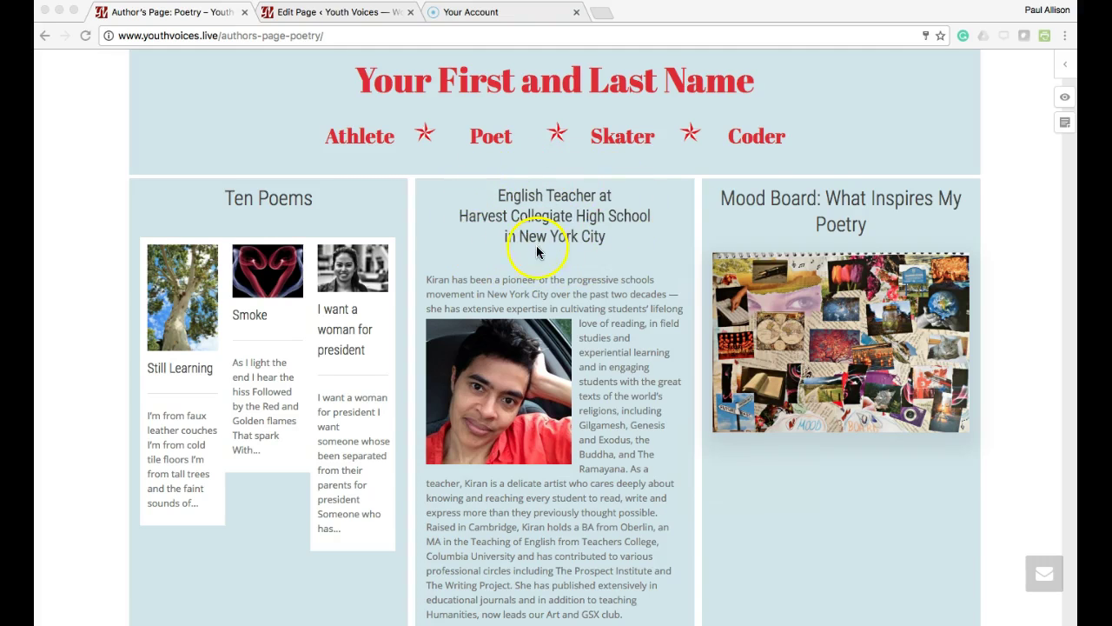
pyautogui.scroll(-3, 537, 251)
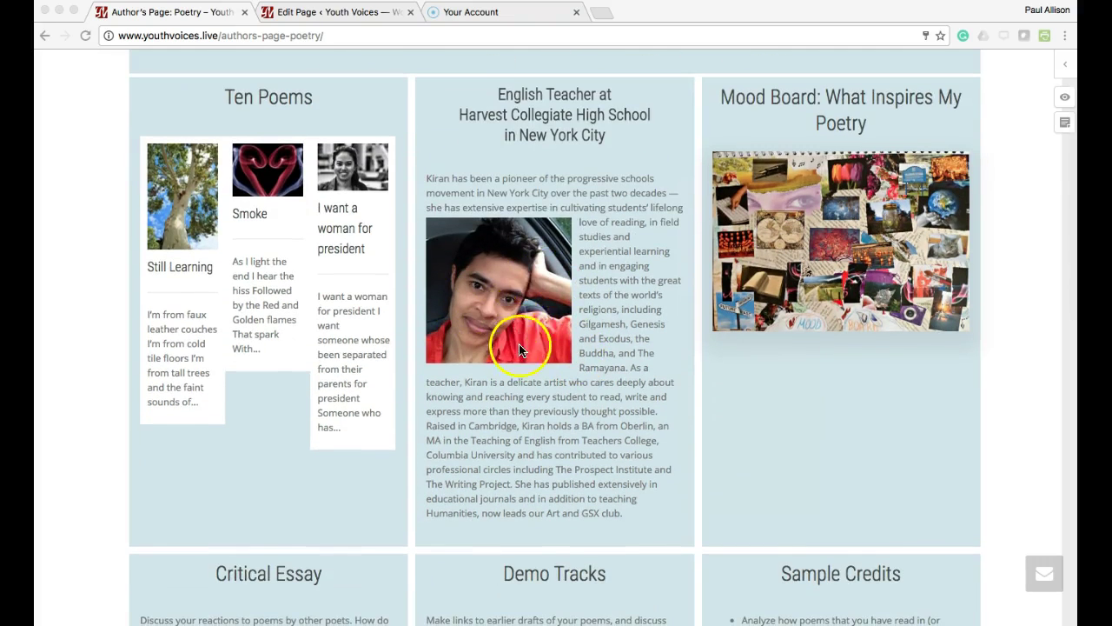
pyautogui.scroll(-2, 528, 408)
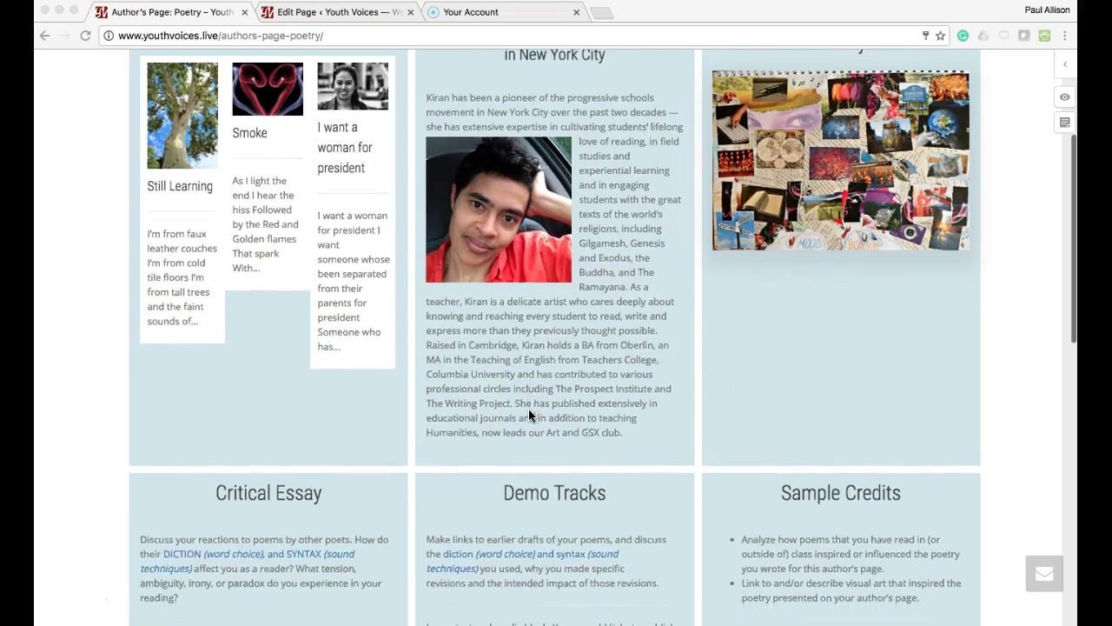
pyautogui.scroll(2, 528, 409)
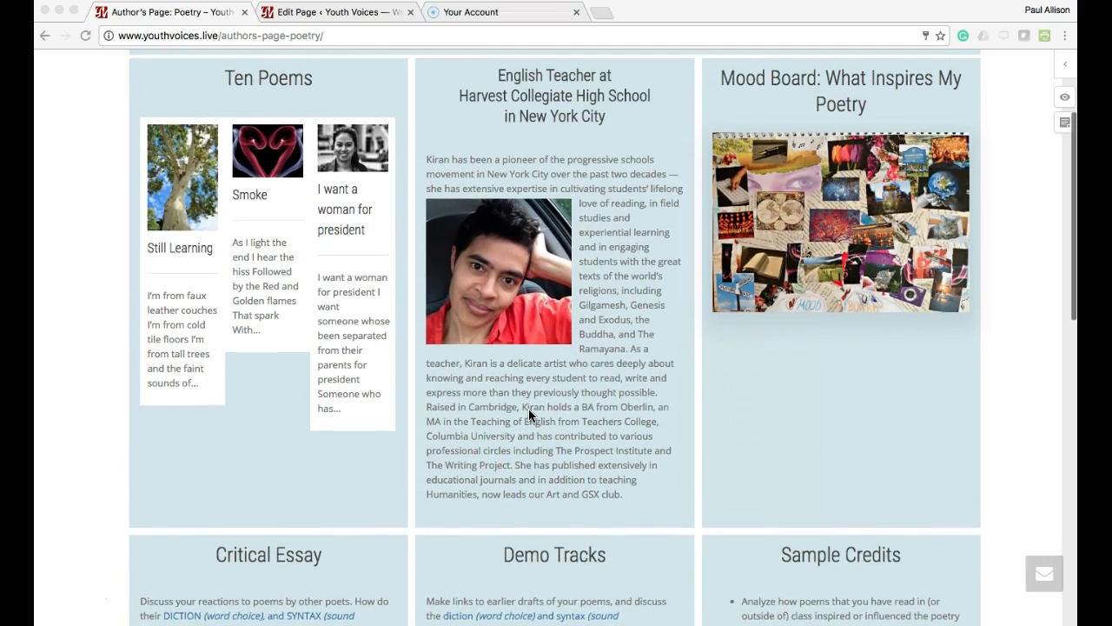
pyautogui.click(851, 211)
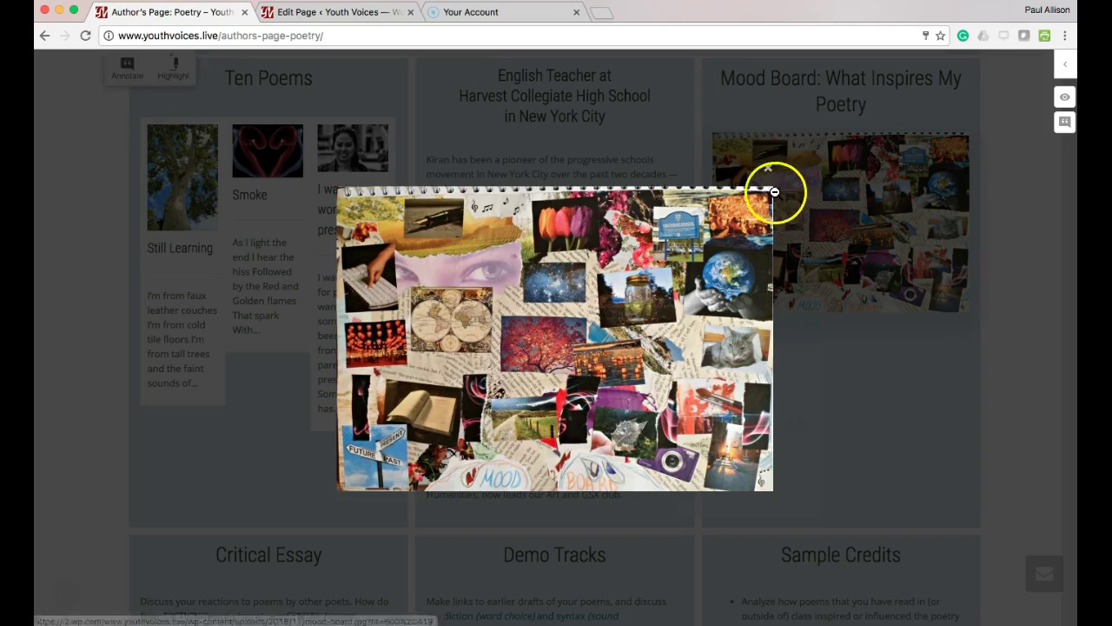
pyautogui.click(767, 169)
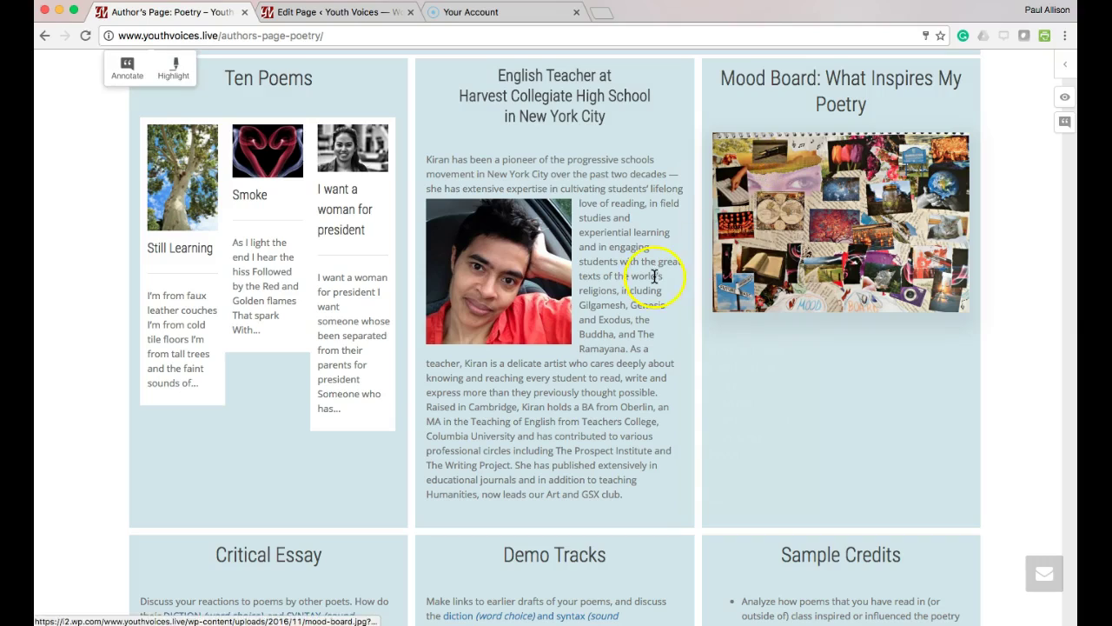
# Review the Critical Essay and Demo Tracks blocks, briefly playing the embedded "How I write poetry" and "Docs Sharing" videos
pyautogui.scroll(-5, 591, 320)
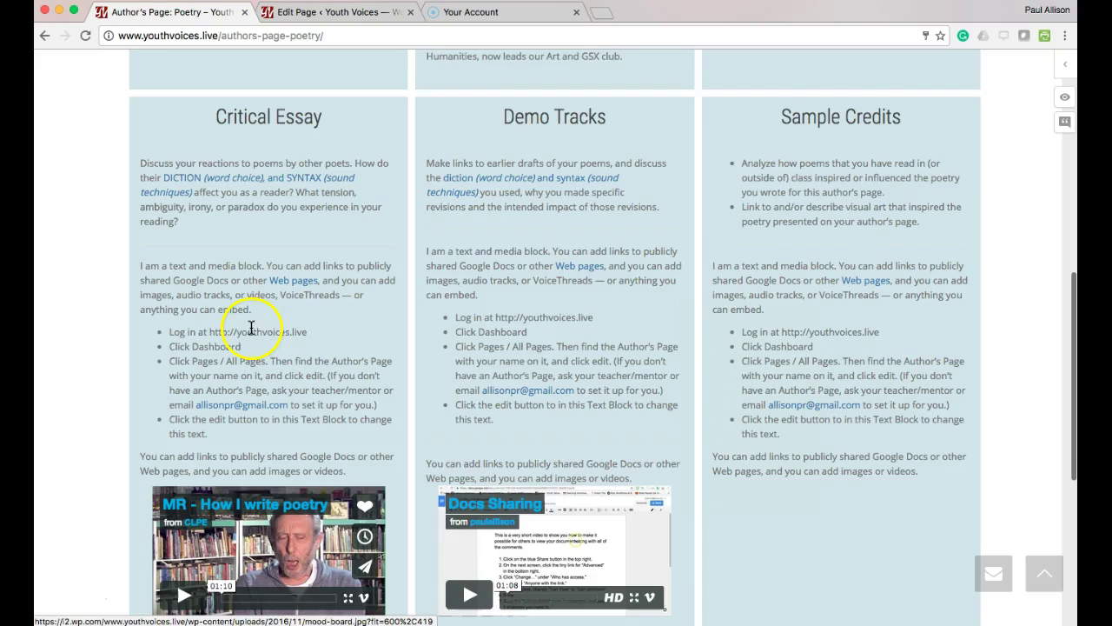
pyautogui.scroll(-2, 251, 326)
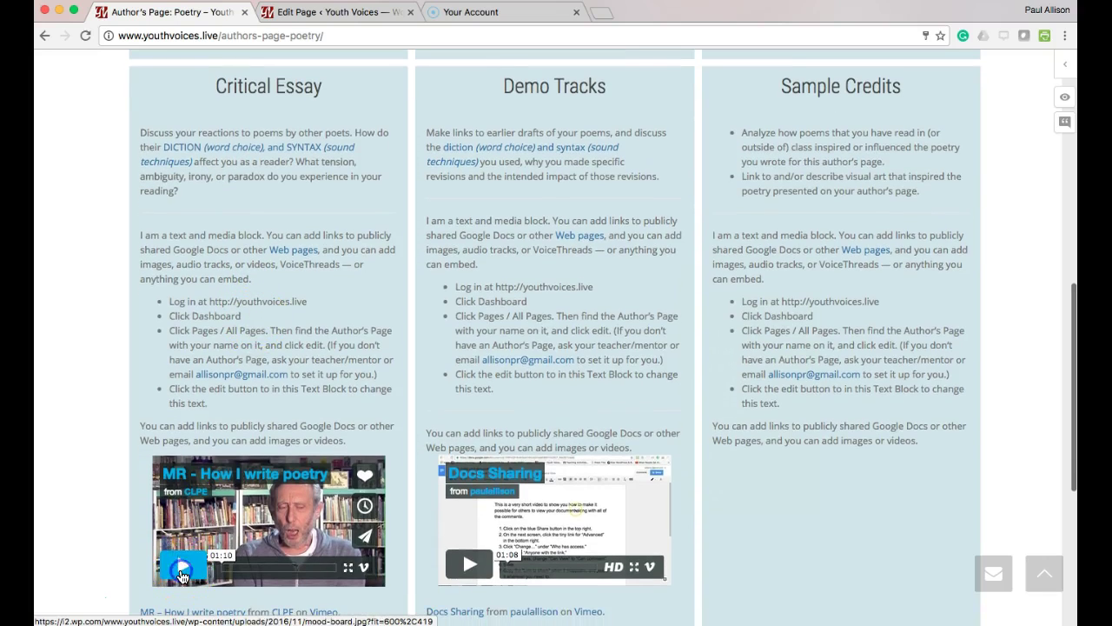
pyautogui.click(182, 575)
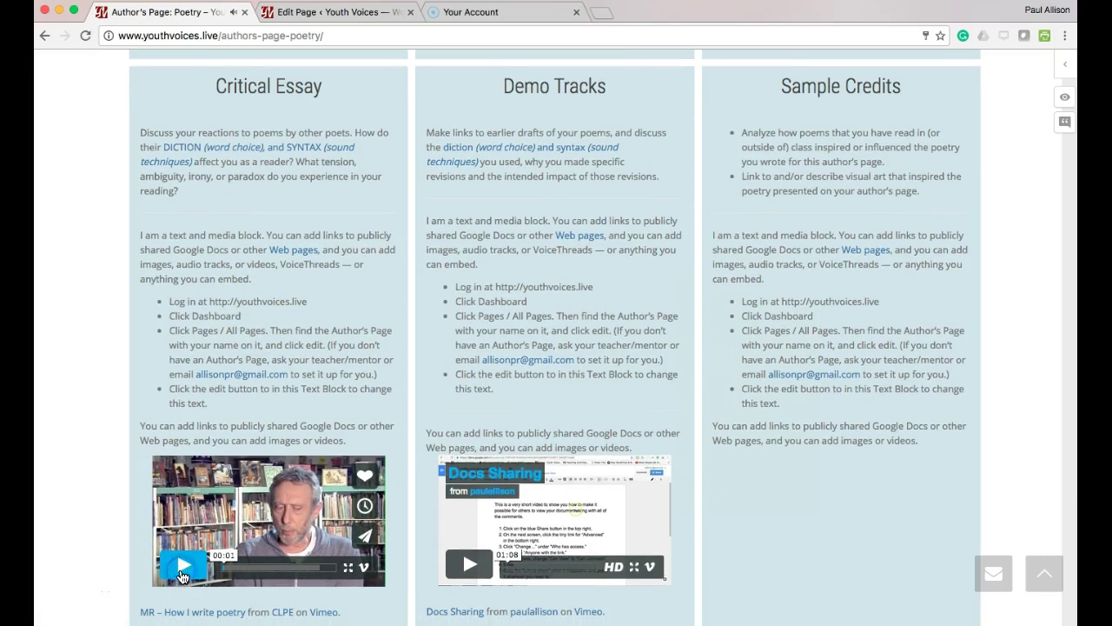
pyautogui.scroll(2, 472, 365)
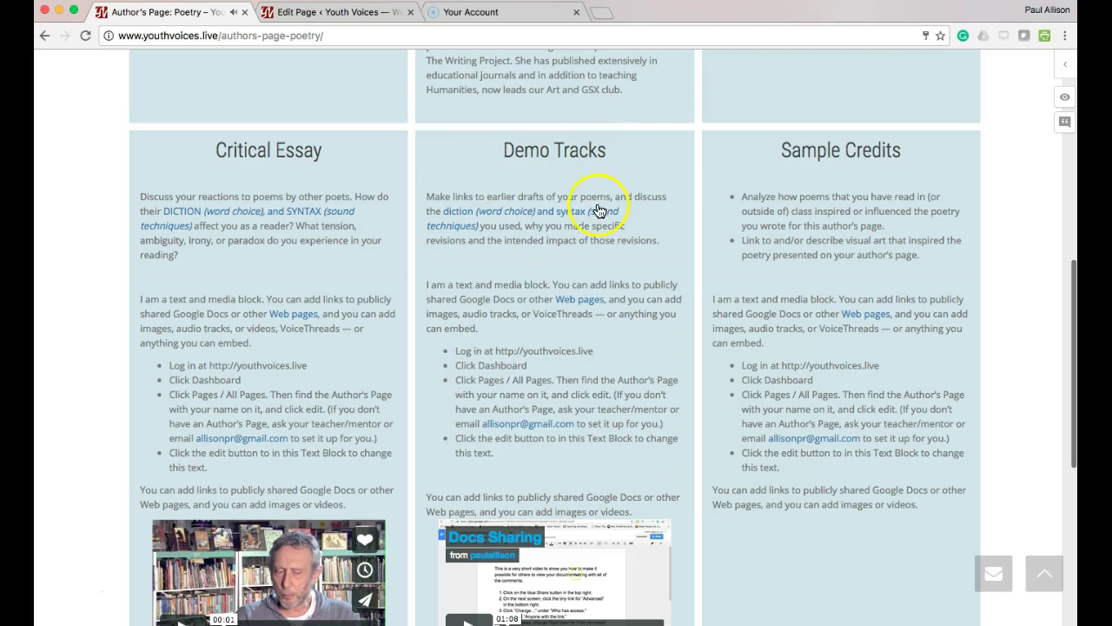
pyautogui.scroll(-2, 545, 335)
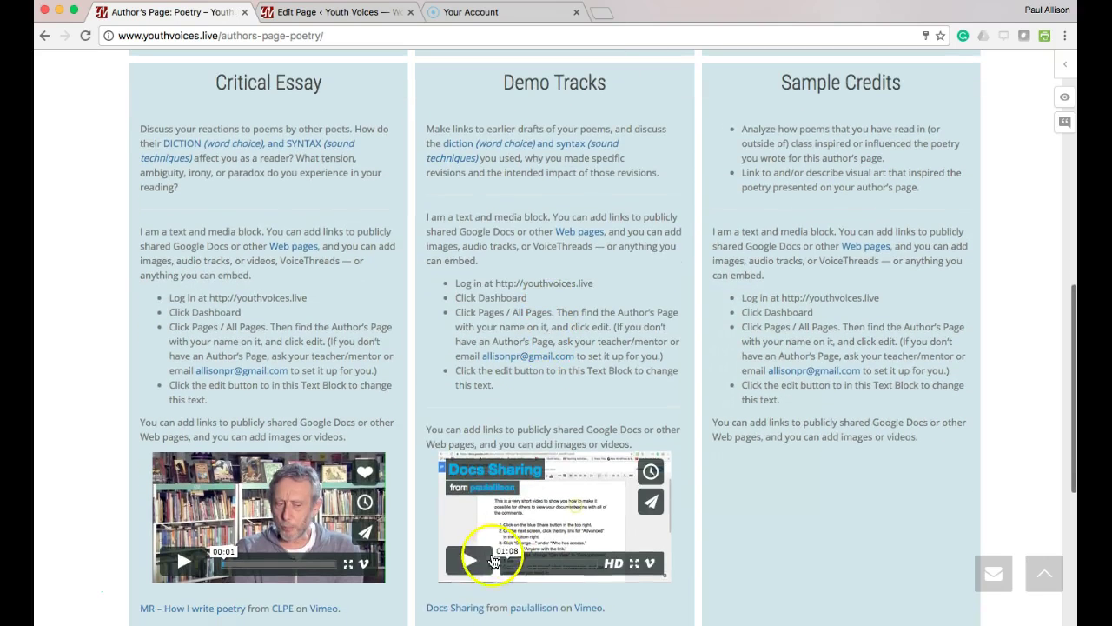
pyautogui.click(472, 566)
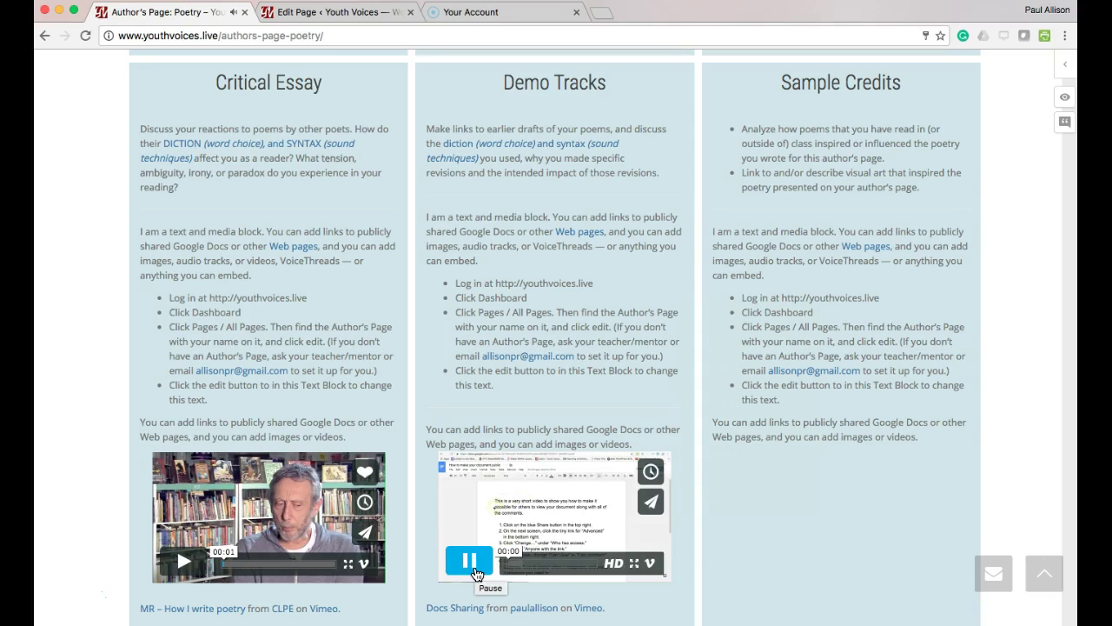
pyautogui.click(475, 567)
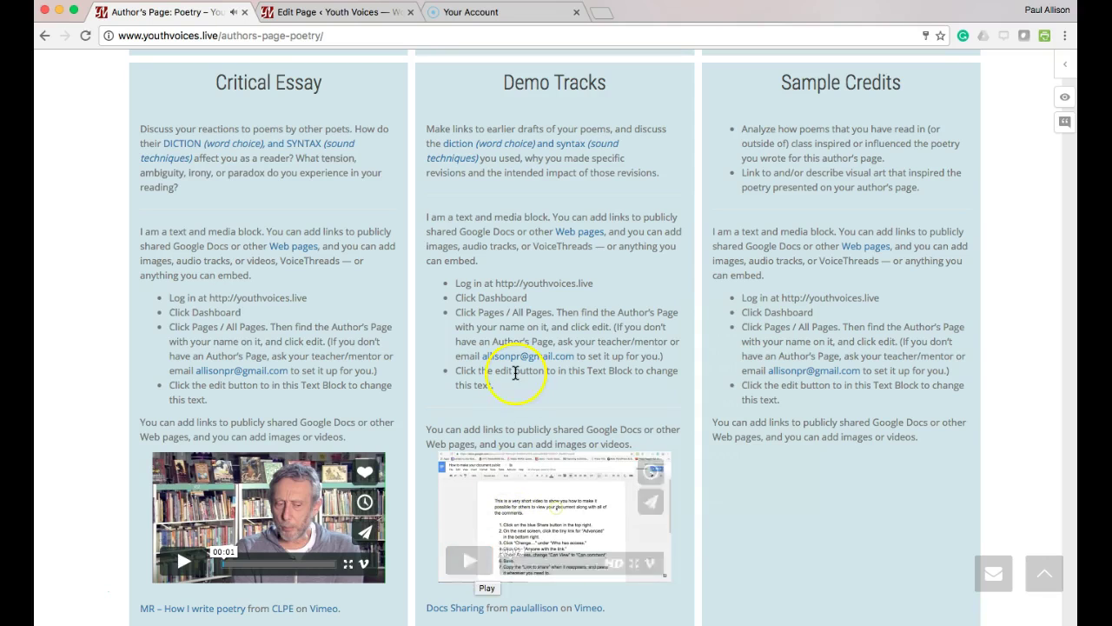
# Read the instructions in the Demo Tracks and Sample Credits blocks of the author's page
pyautogui.scroll(1, 515, 372)
pyautogui.scroll(1, 515, 373)
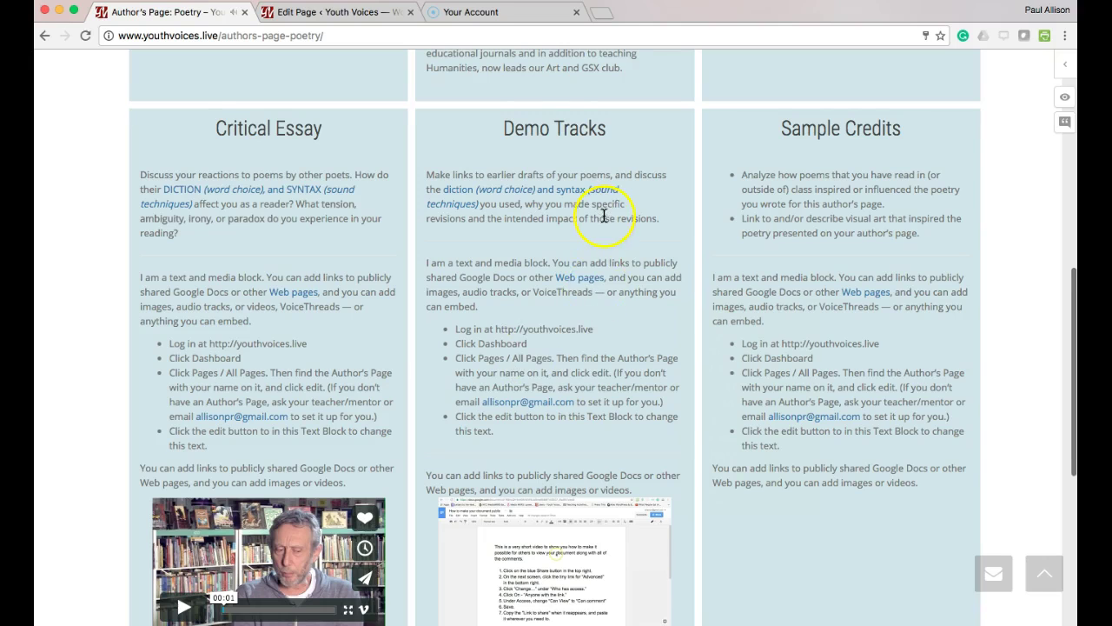
pyautogui.scroll(1, 604, 216)
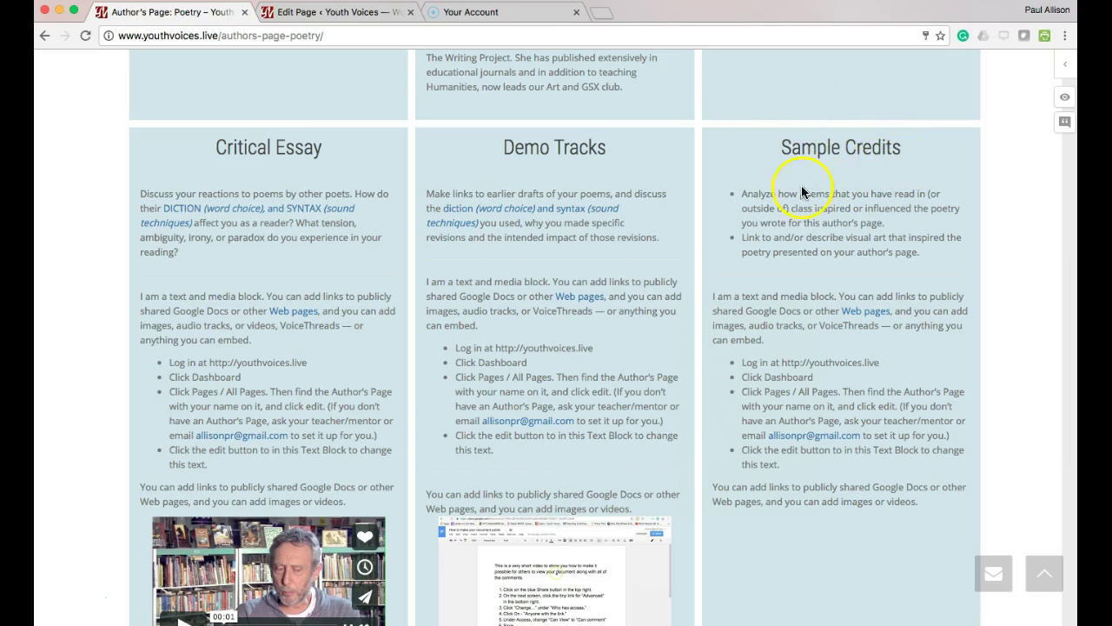
pyautogui.scroll(-2, 817, 217)
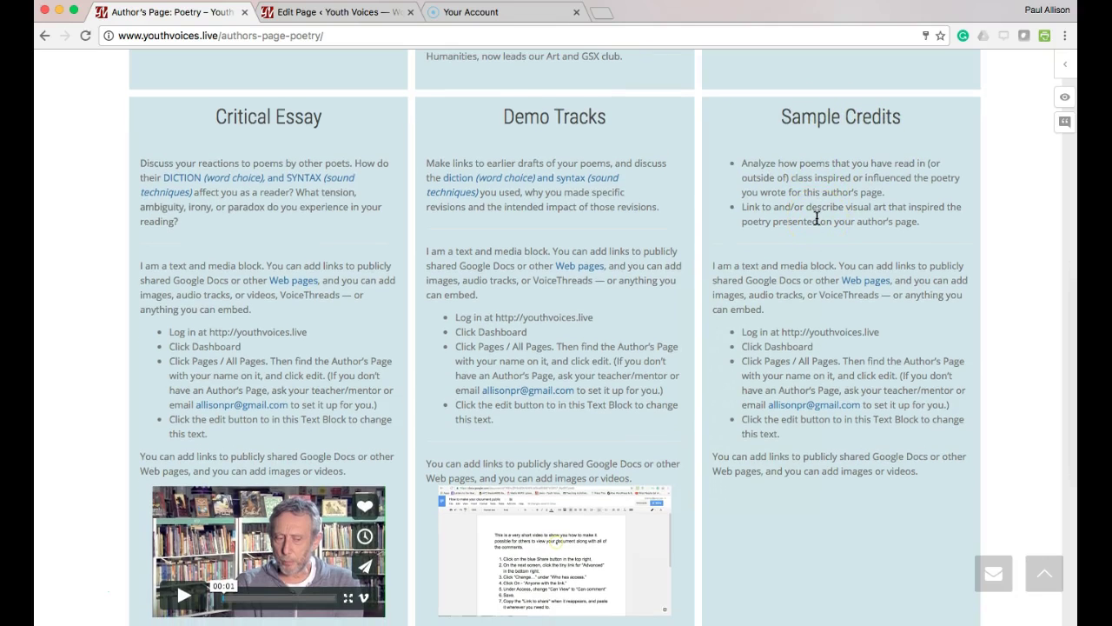
pyautogui.scroll(-1, 816, 218)
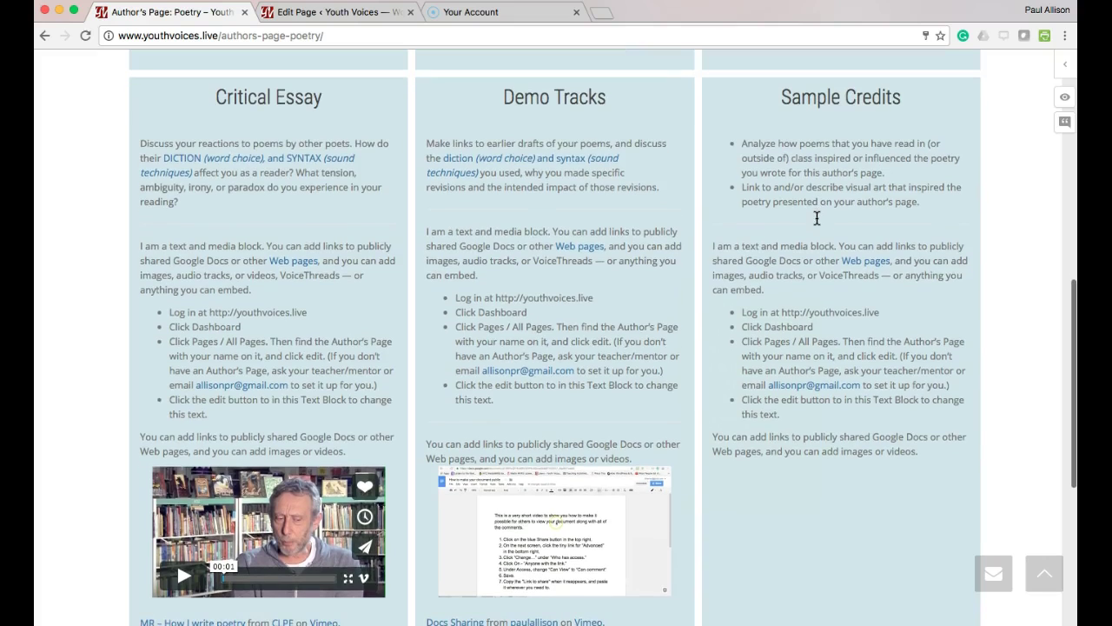
# Review the Sample Credits and Special Thanks blocks of the sample author's page, returning to its title banner
pyautogui.scroll(-2, 817, 219)
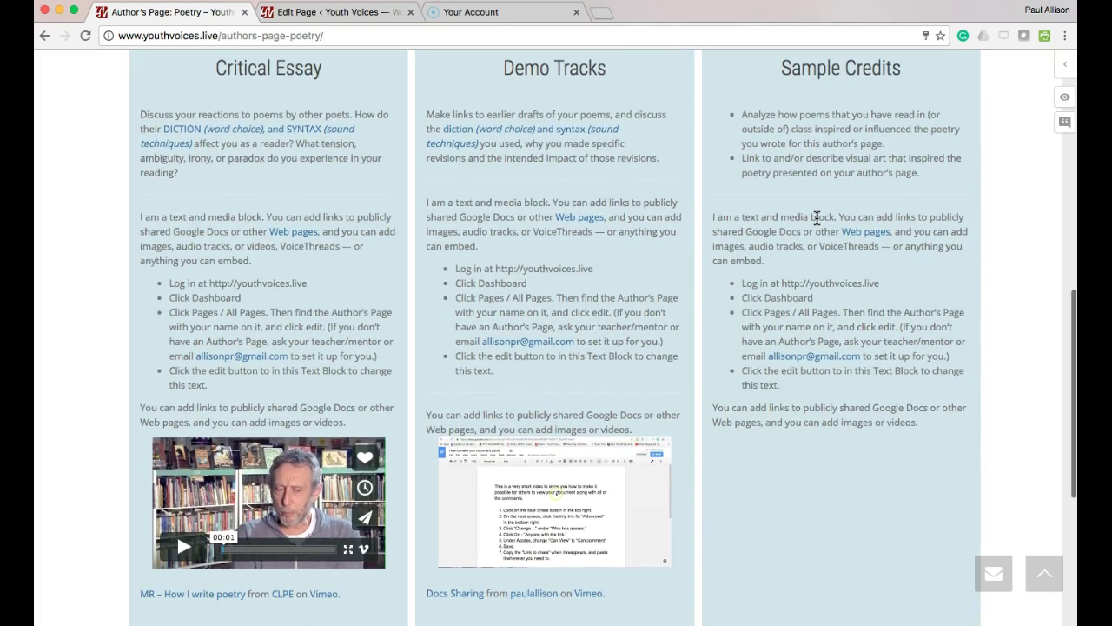
pyautogui.scroll(-1, 817, 217)
pyautogui.click(813, 199)
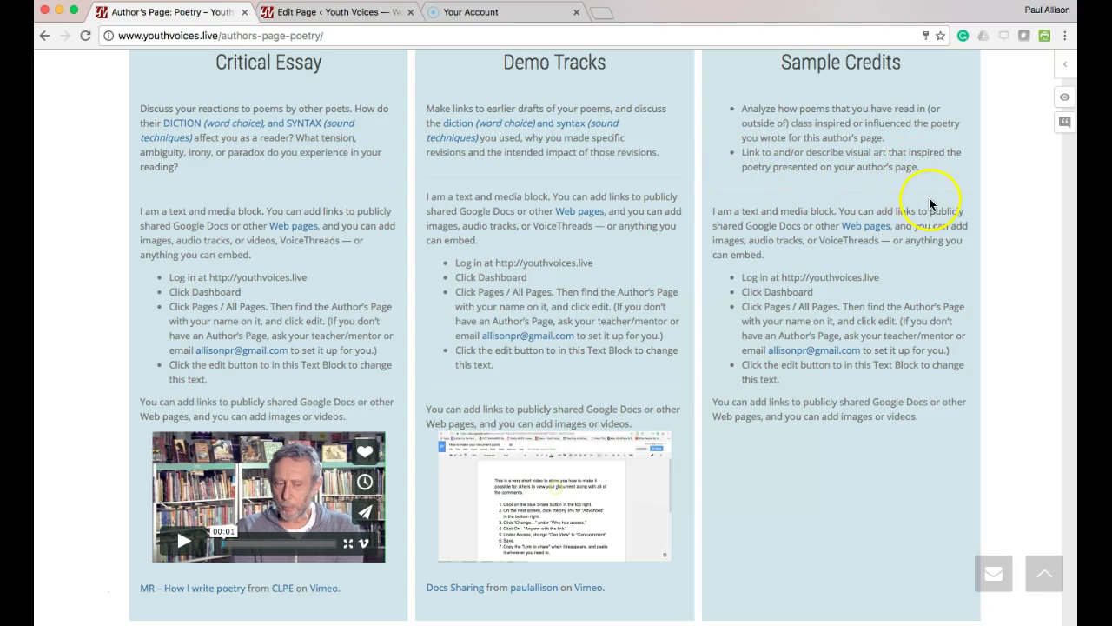
pyautogui.scroll(-7, 906, 218)
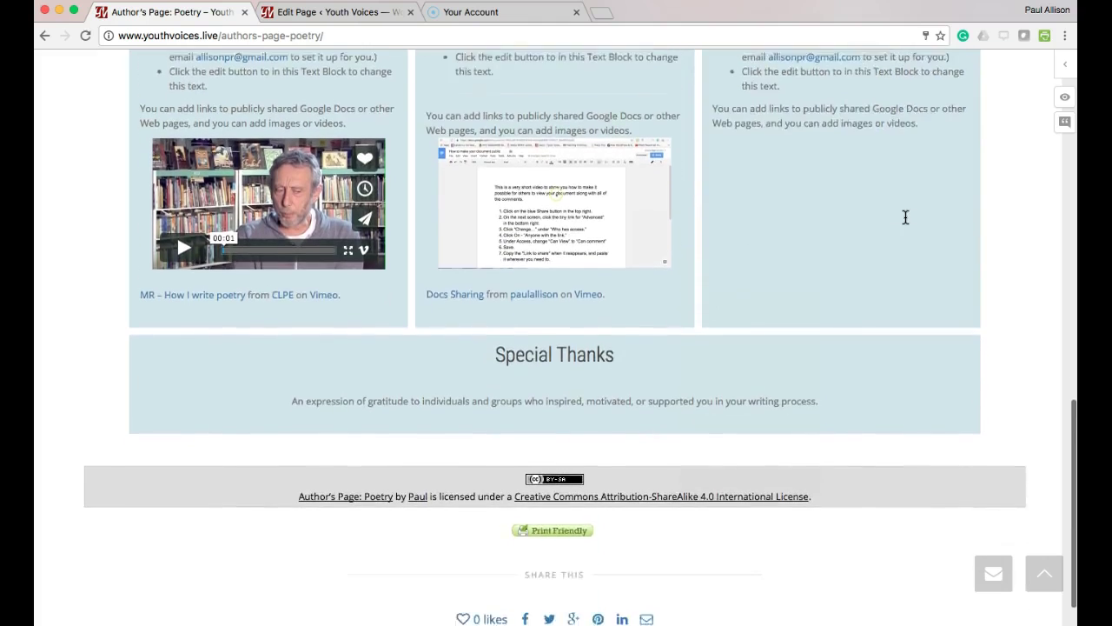
pyautogui.scroll(-2, 905, 218)
pyautogui.click(611, 262)
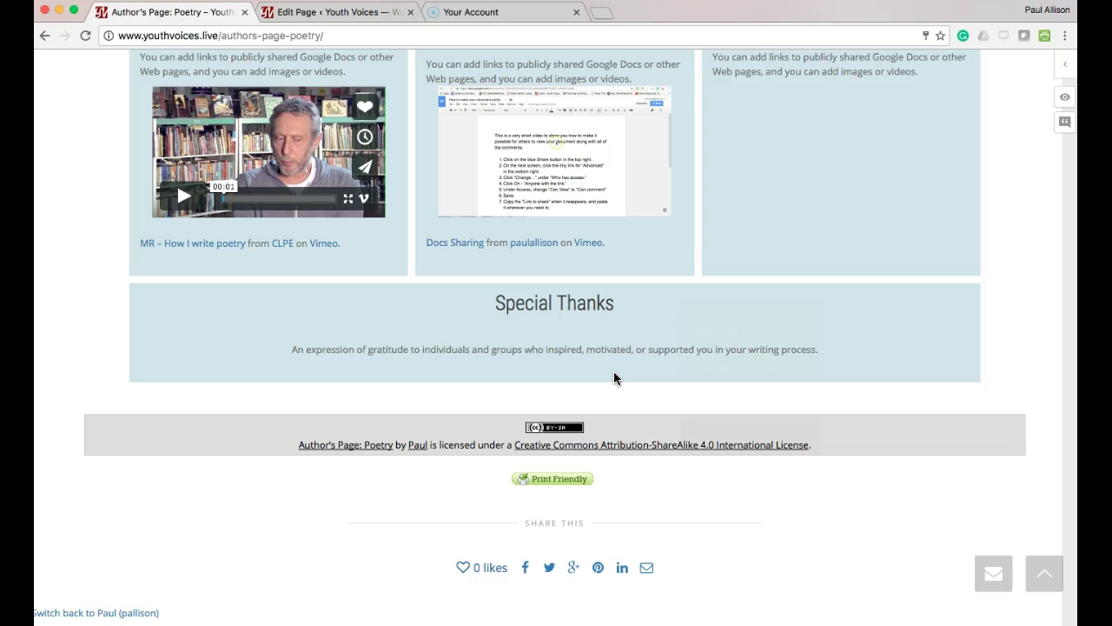
pyautogui.scroll(20, 614, 378)
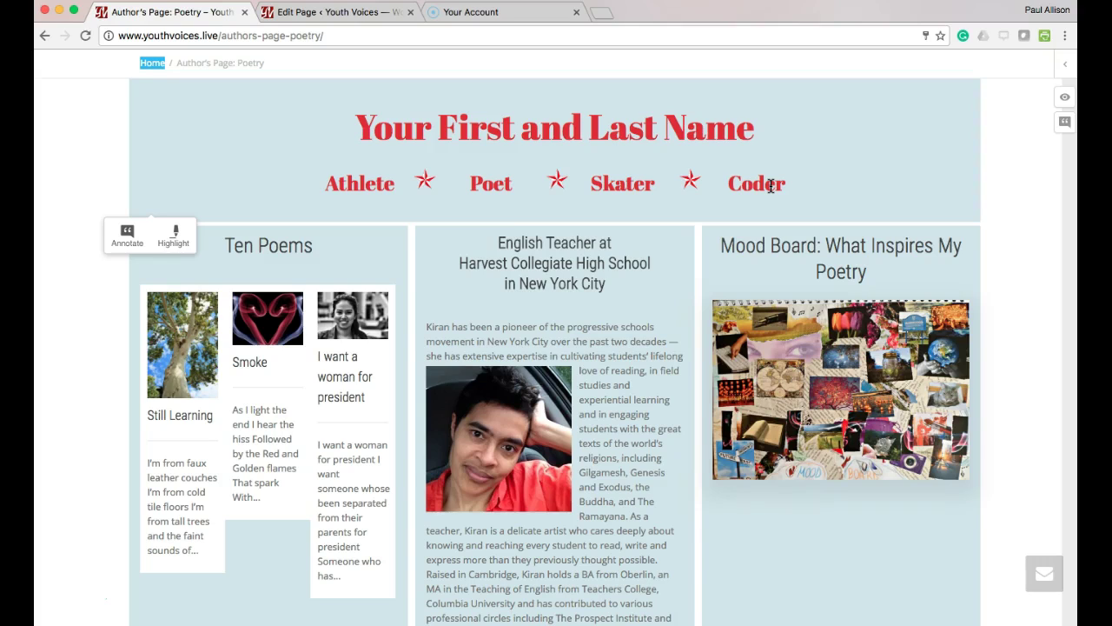
# Go to the site's Home page, open the member's Dashboard and start a new page
pyautogui.click(70, 593)
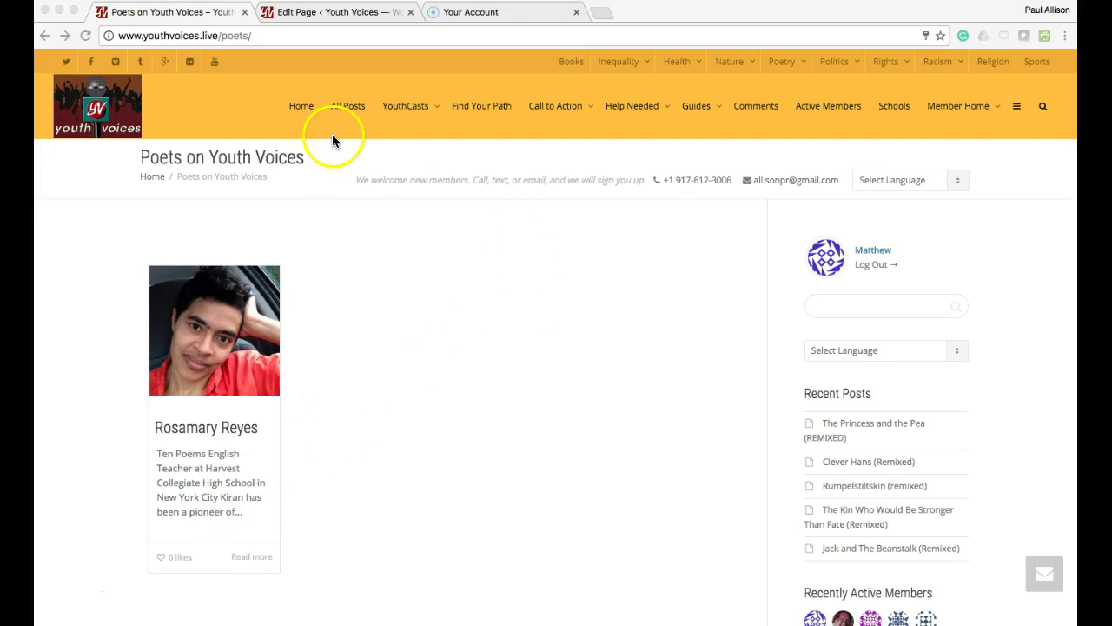
pyautogui.click(301, 110)
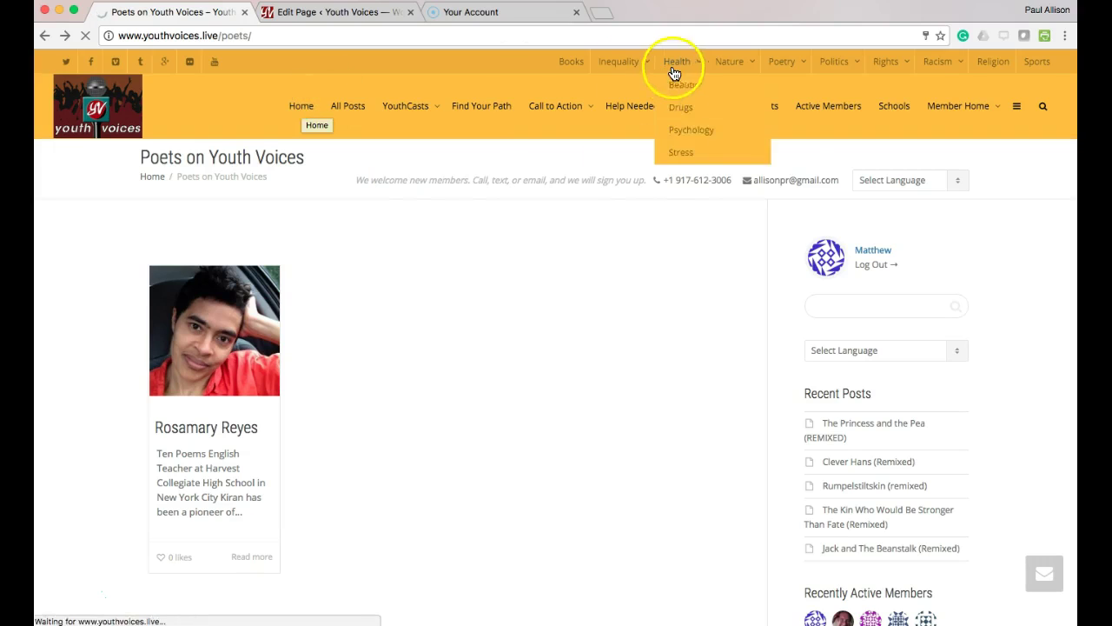
pyautogui.moveTo(961, 113)
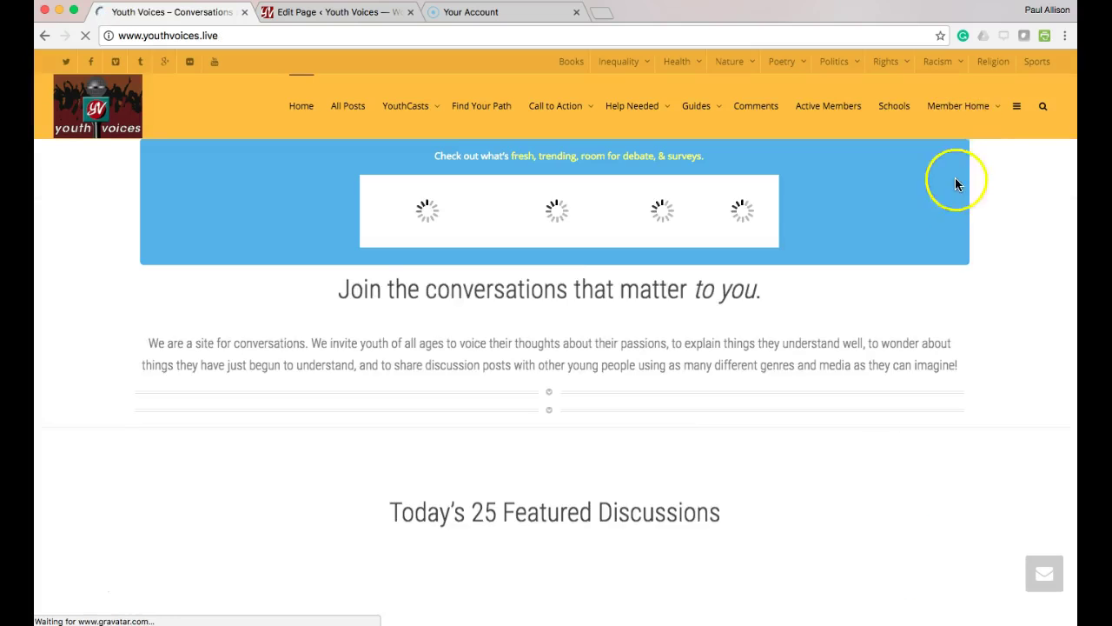
pyautogui.click(961, 228)
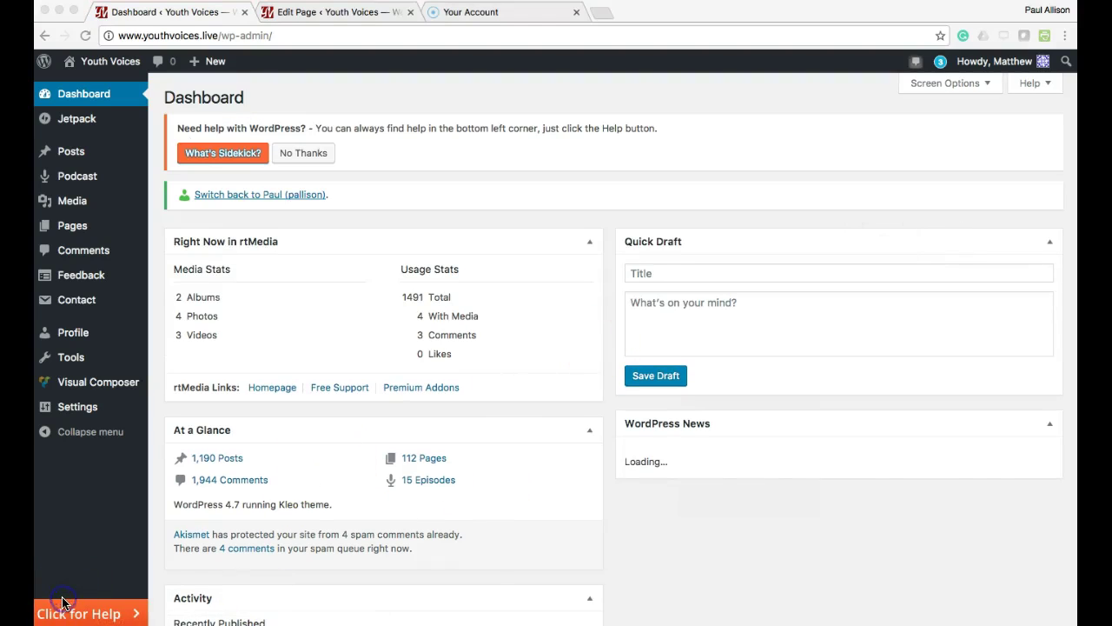
pyautogui.click(217, 63)
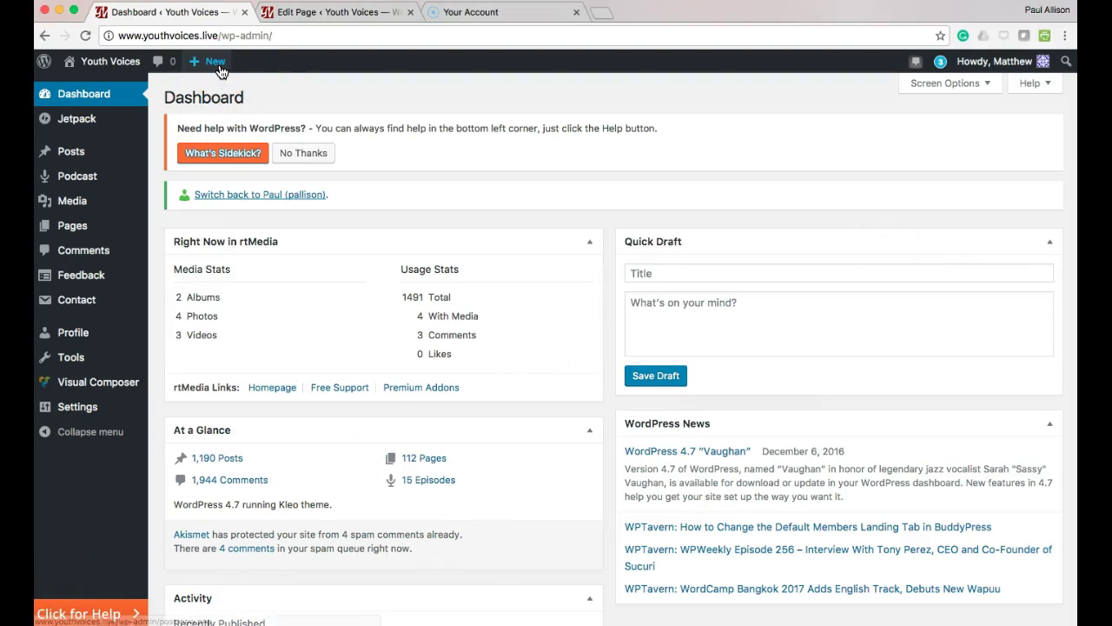
pyautogui.click(202, 125)
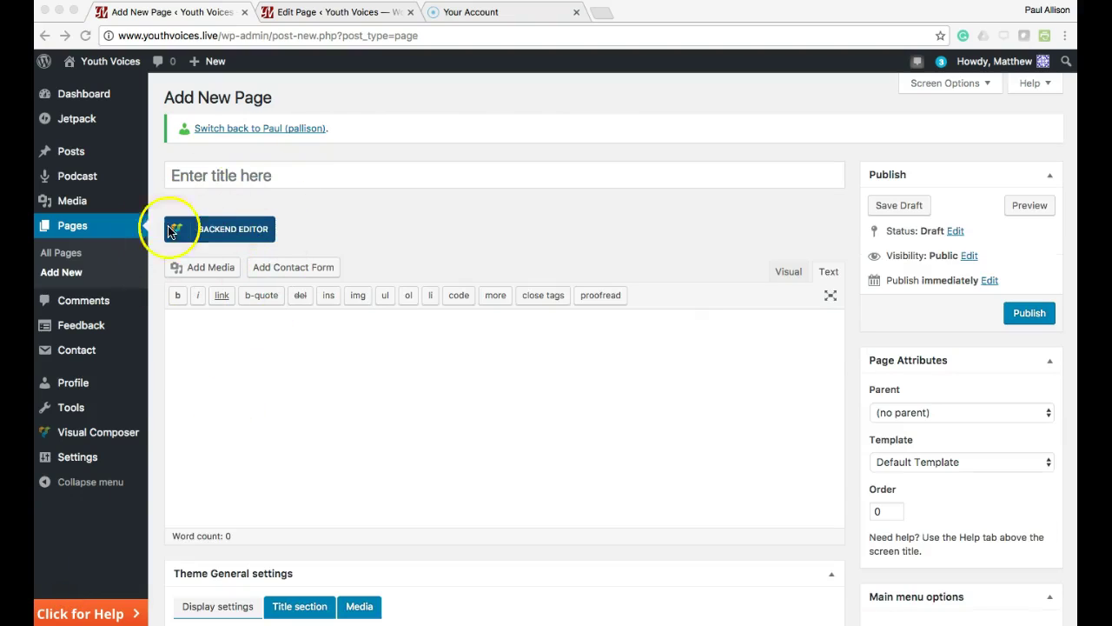
# Switch the new page to the Visual Composer backend editor and enter the student's full name as its title
pyautogui.click(233, 243)
pyautogui.click(232, 241)
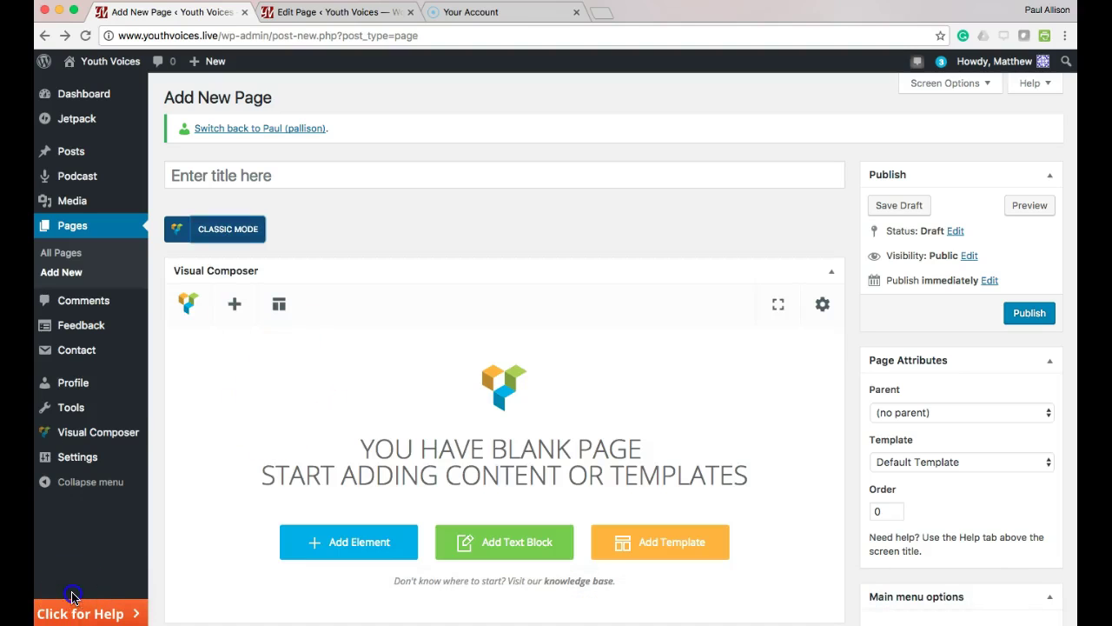
pyautogui.click(279, 169)
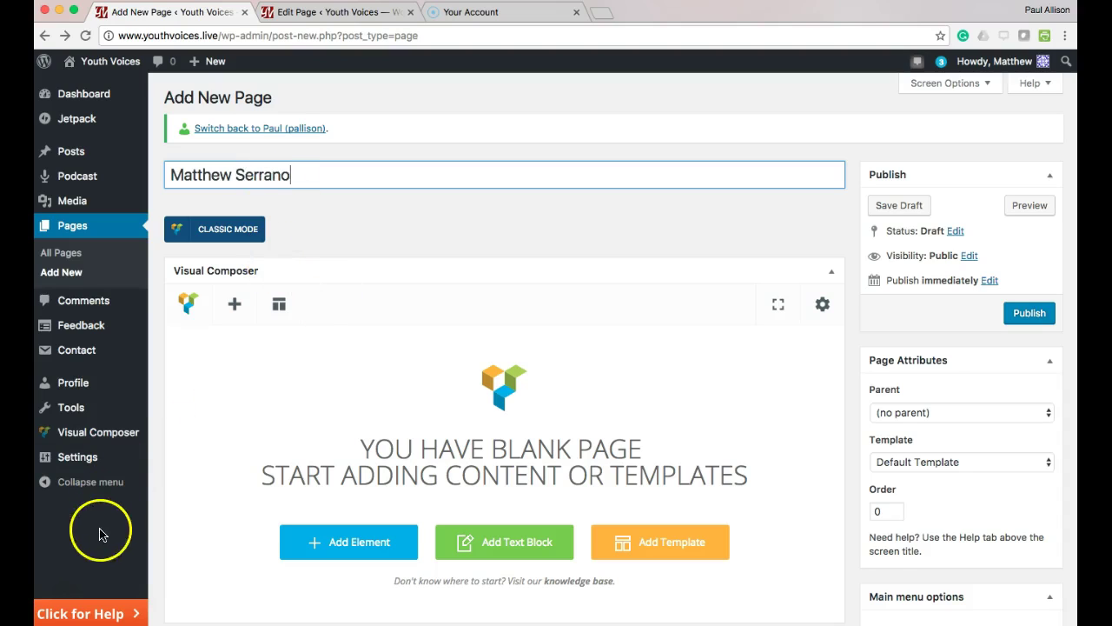
# Set the page's parent to Poets on Youth Voices
pyautogui.scroll(-1, 922, 386)
pyautogui.click(923, 387)
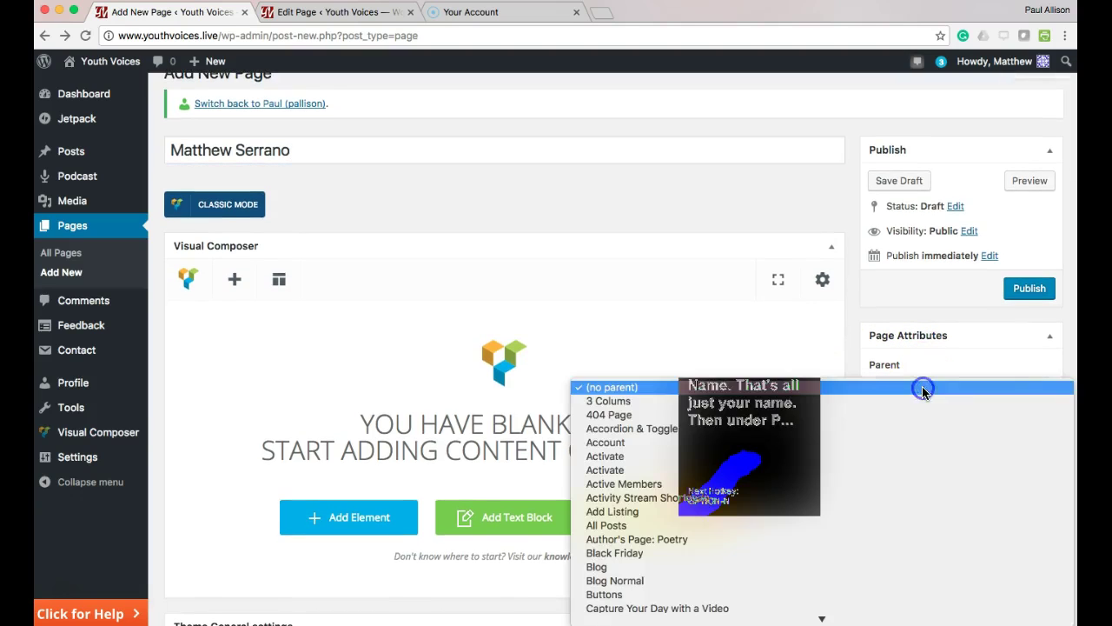
pyautogui.scroll(-20, 736, 495)
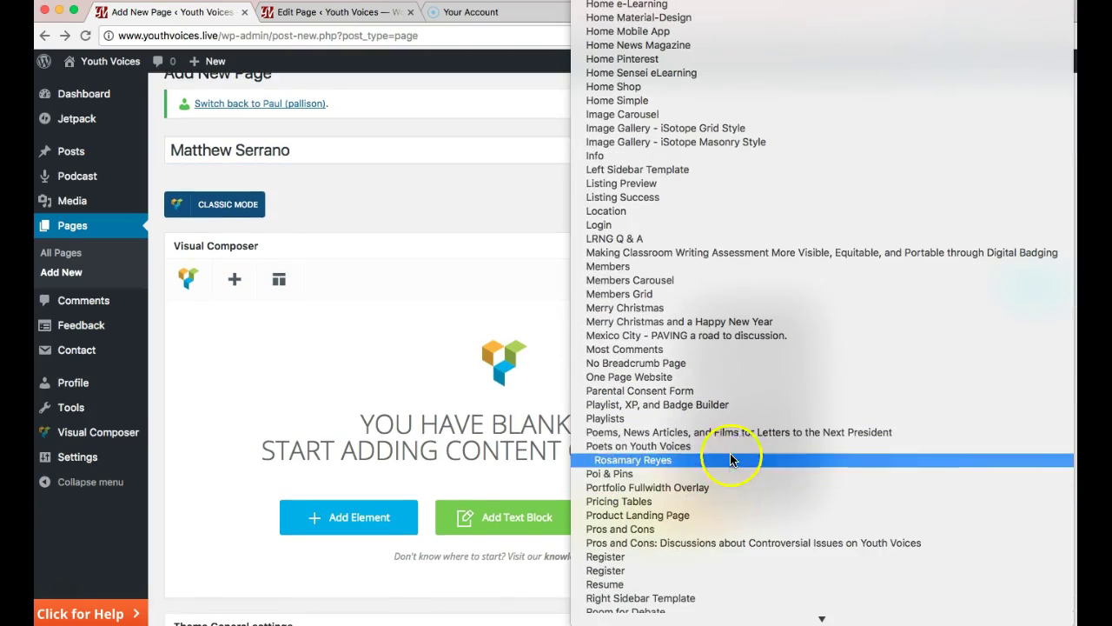
pyautogui.click(730, 445)
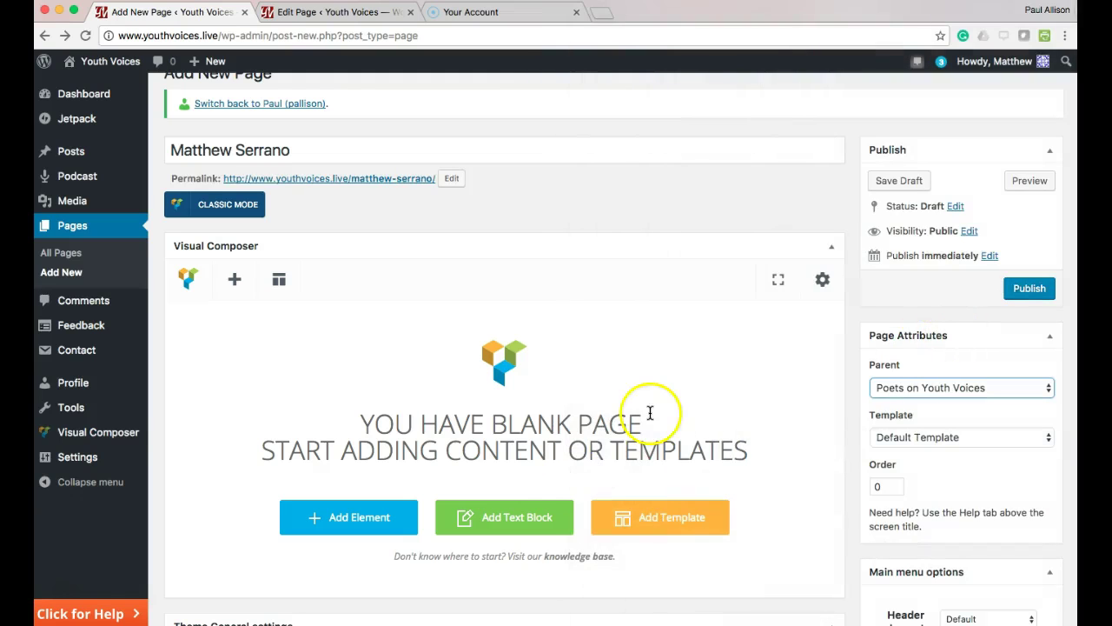
# Add the saved Author's Page: Poetry template to the blank page and look over the inserted layout
pyautogui.click(639, 524)
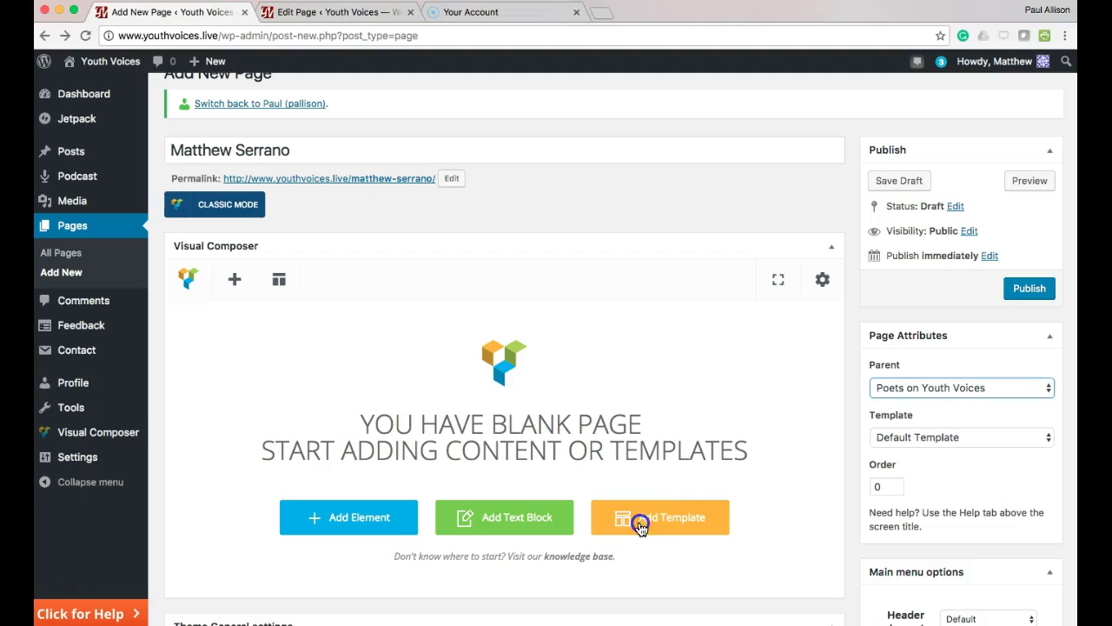
pyautogui.click(640, 524)
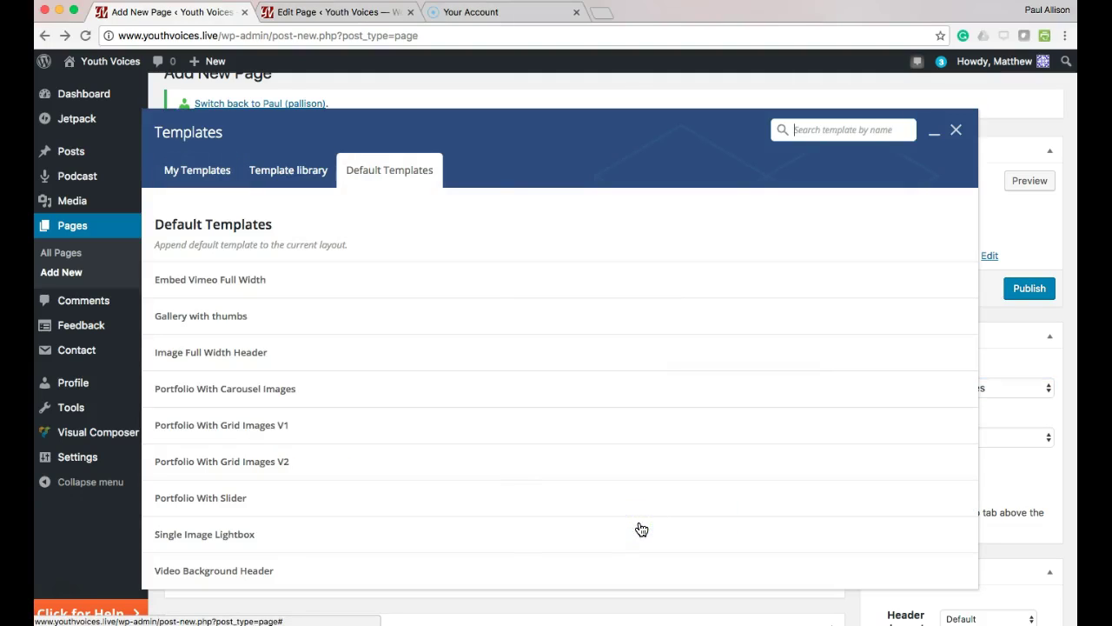
pyautogui.click(73, 602)
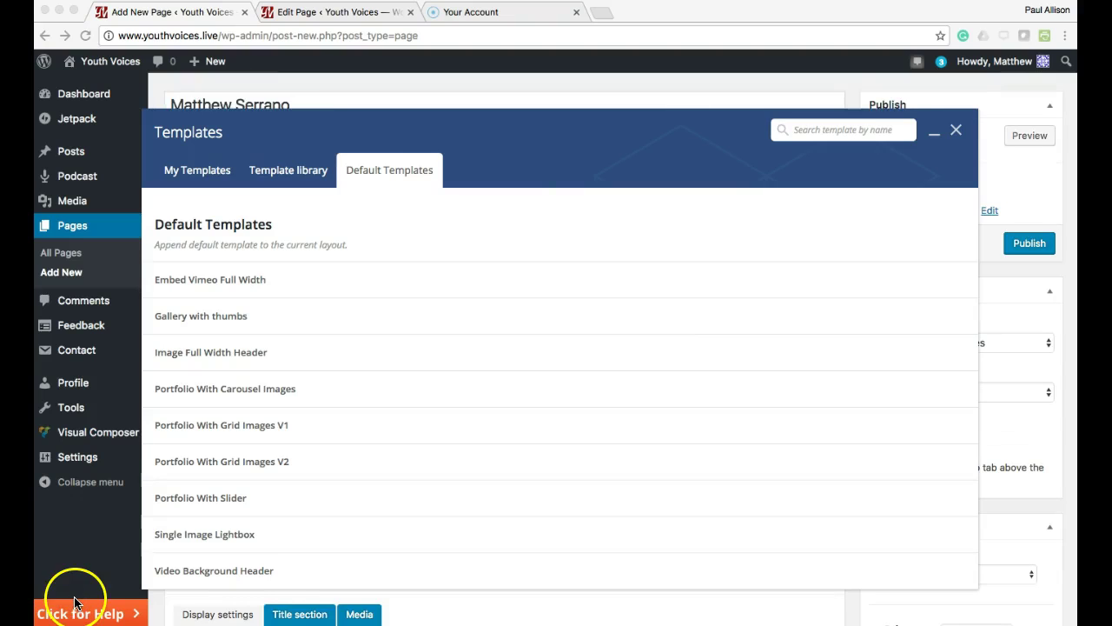
pyautogui.click(189, 171)
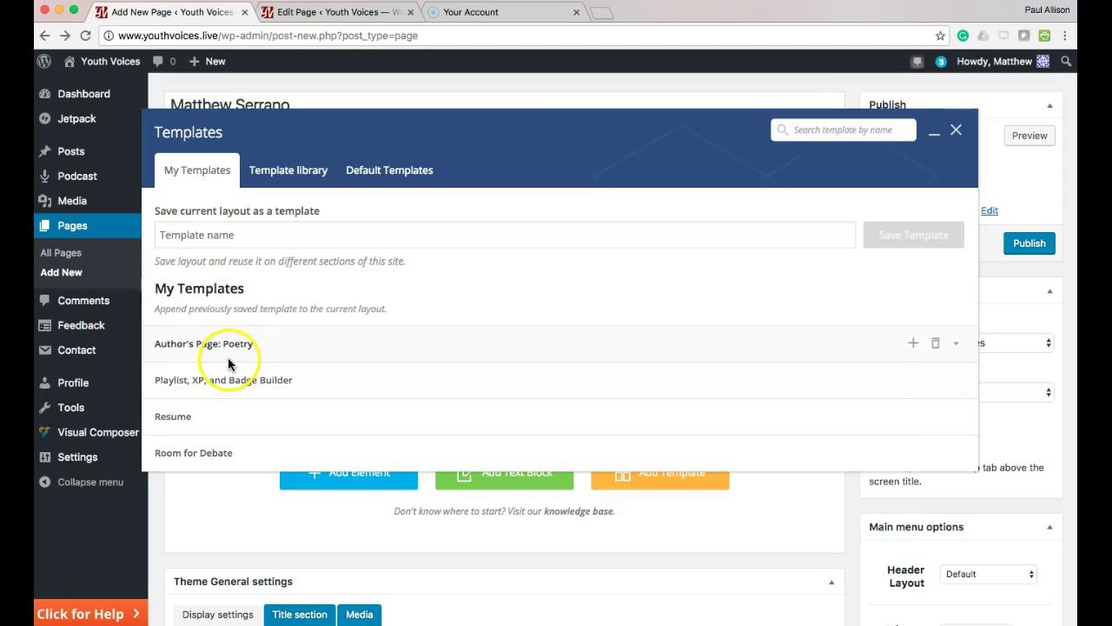
pyautogui.click(73, 600)
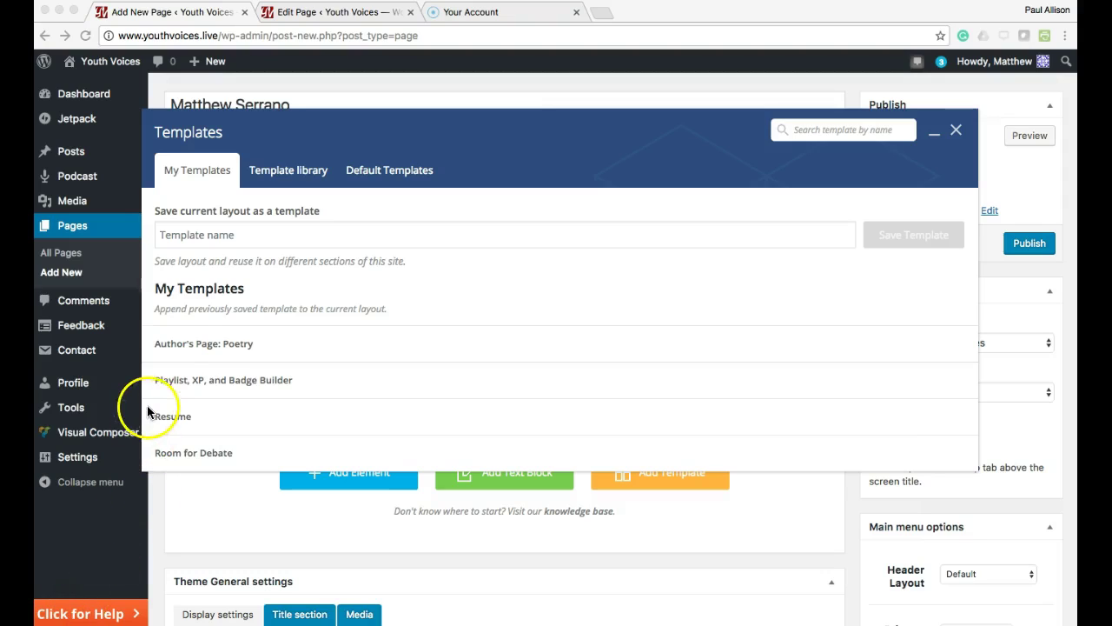
pyautogui.click(182, 343)
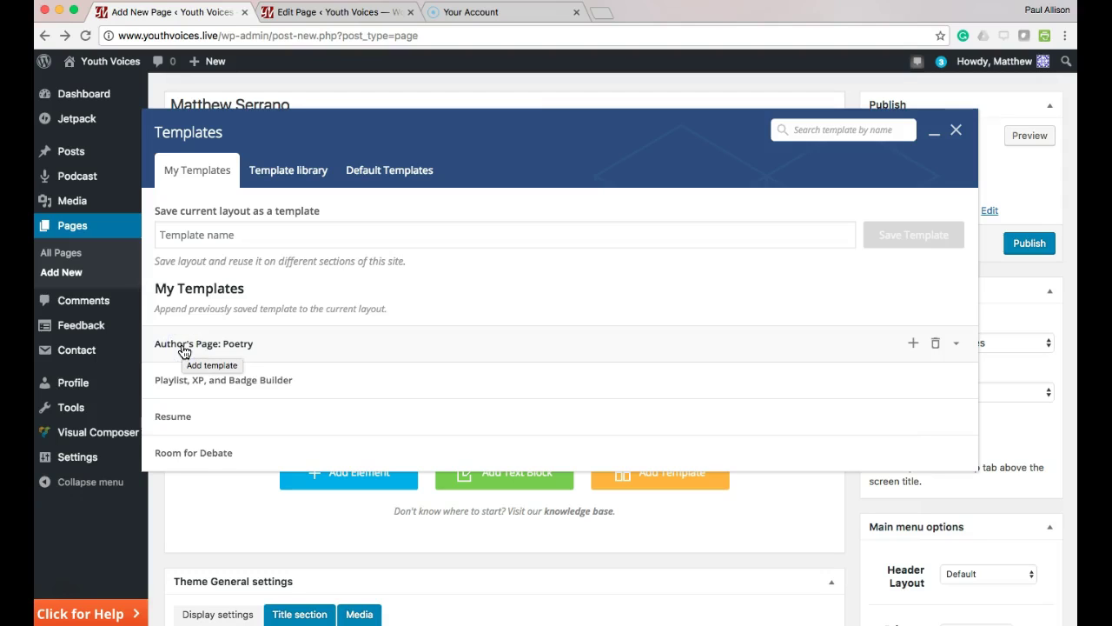
pyautogui.click(183, 350)
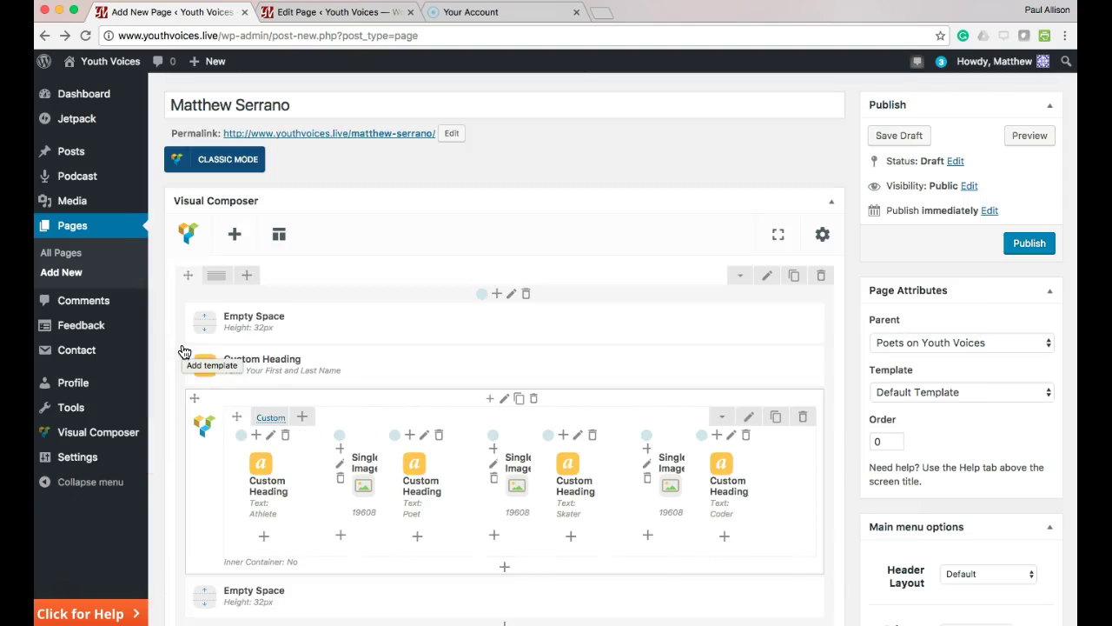
pyautogui.scroll(-5, 204, 365)
pyautogui.scroll(-10, 211, 367)
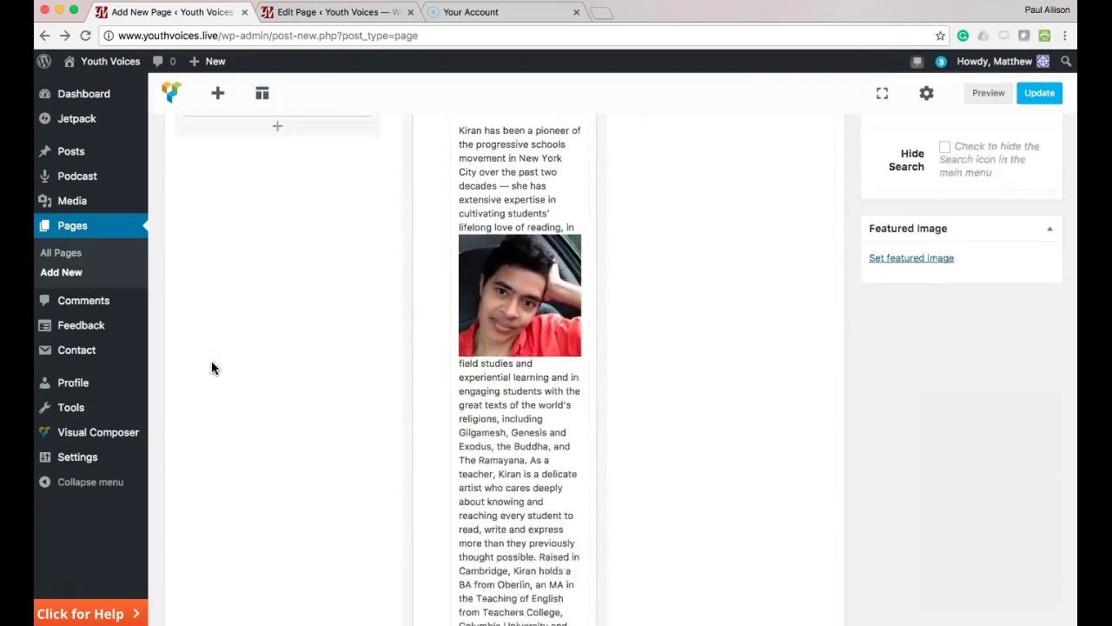
pyautogui.scroll(-10, 211, 361)
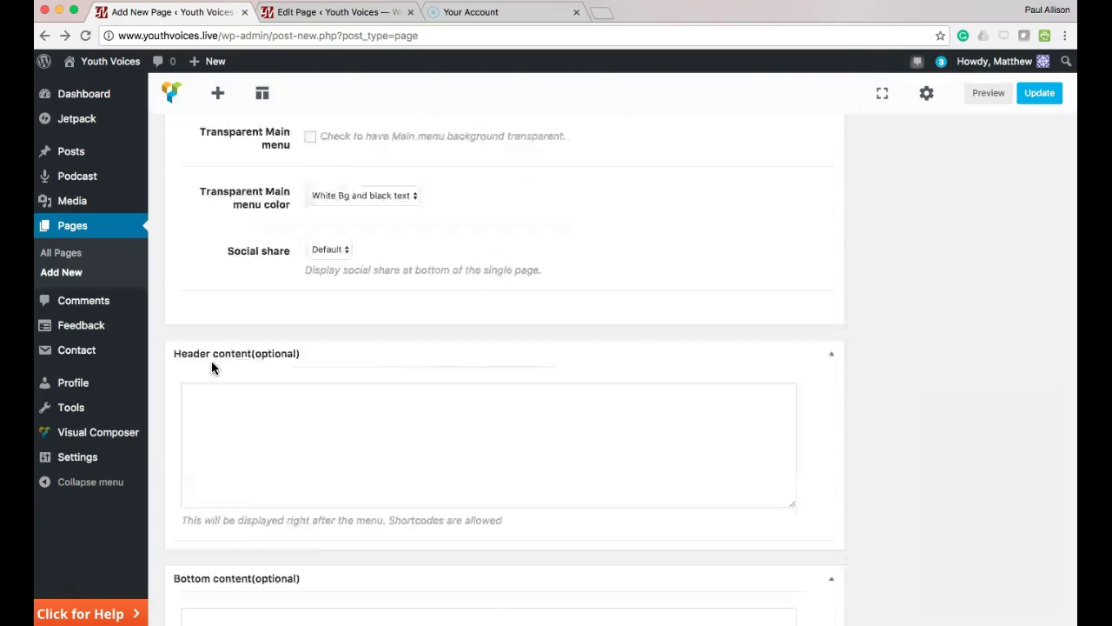
pyautogui.scroll(20, 211, 360)
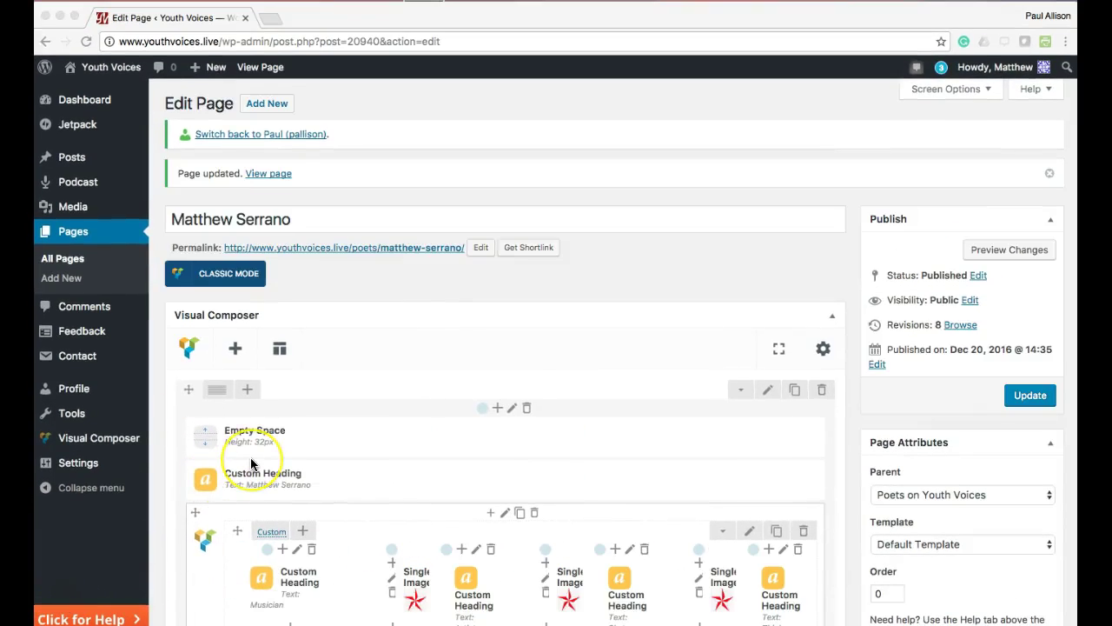
# Set Top bar status to Hidden in the display settings under Theme General settings
pyautogui.scroll(-10, 251, 461)
pyautogui.scroll(-15, 251, 464)
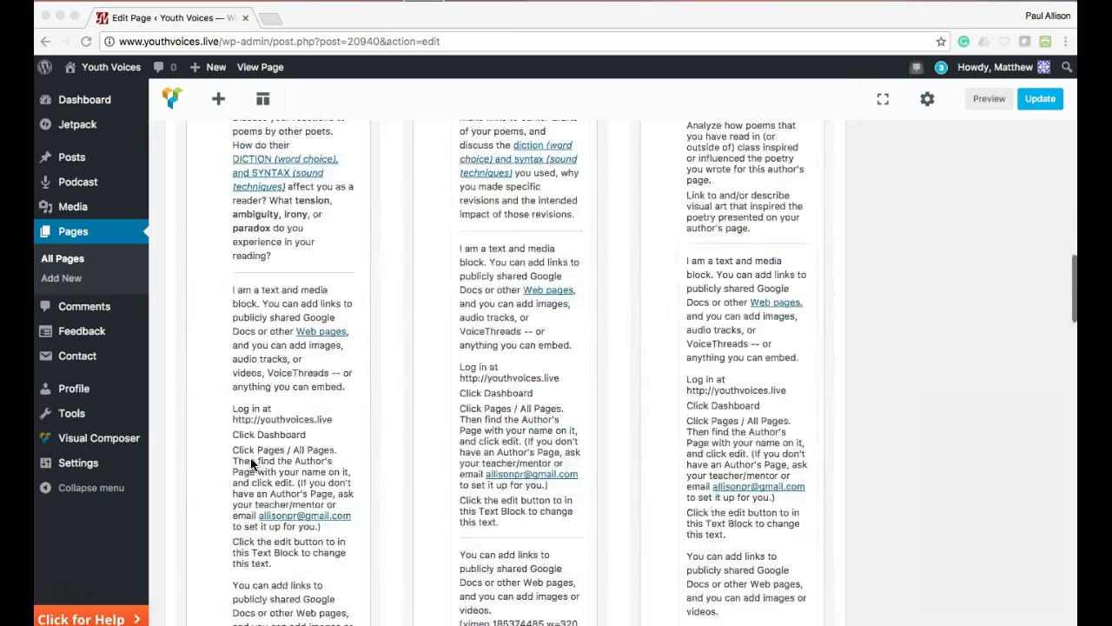
pyautogui.scroll(5, 250, 464)
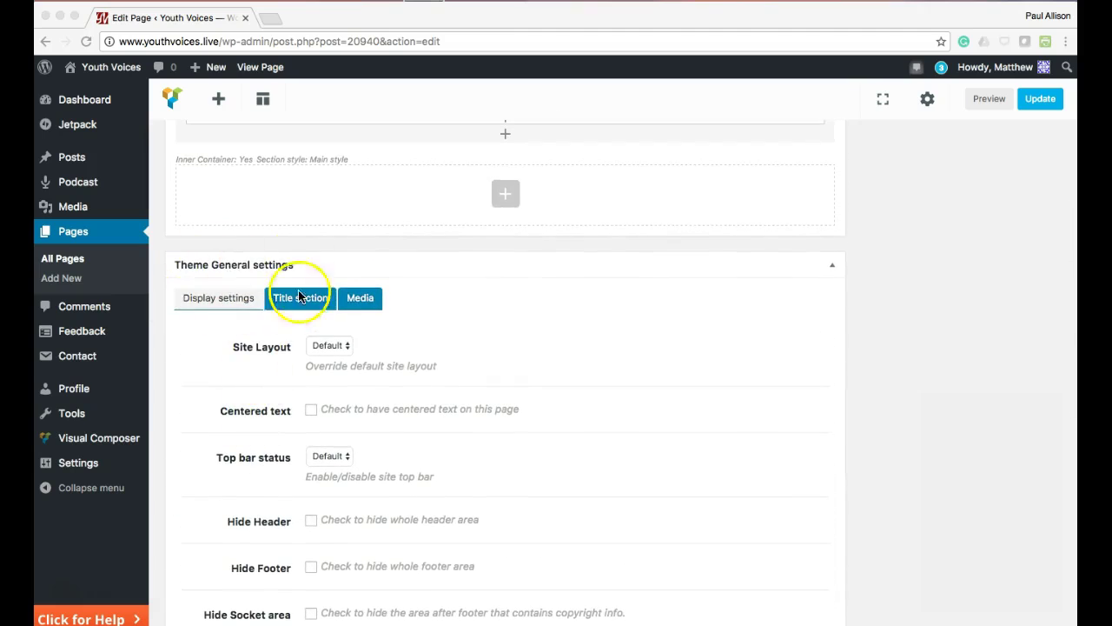
pyautogui.scroll(-2, 286, 396)
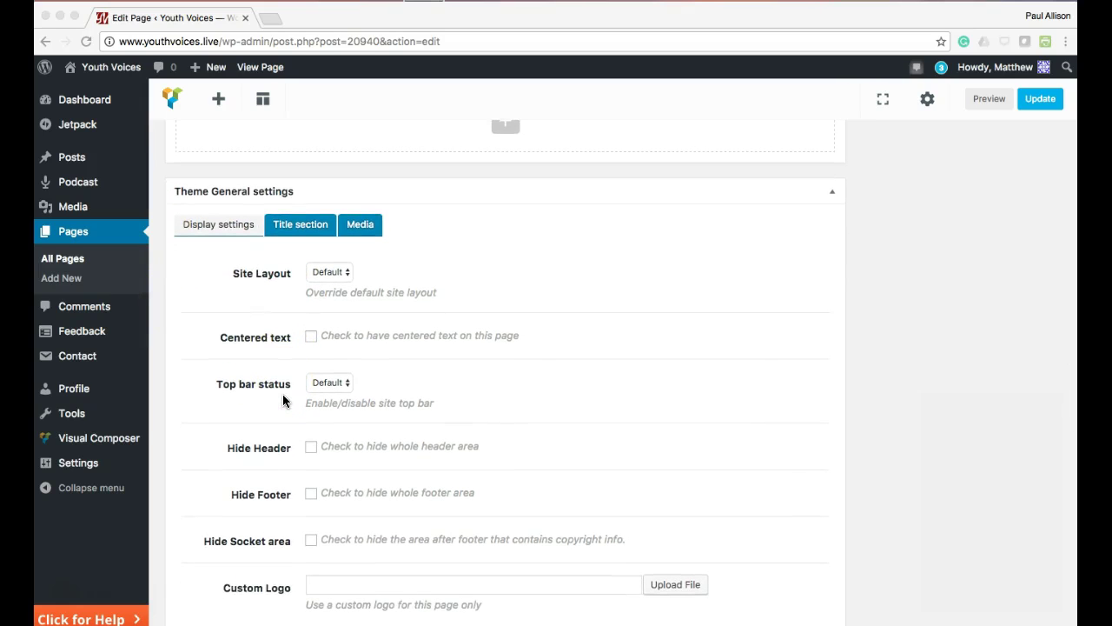
pyautogui.scroll(-1, 280, 393)
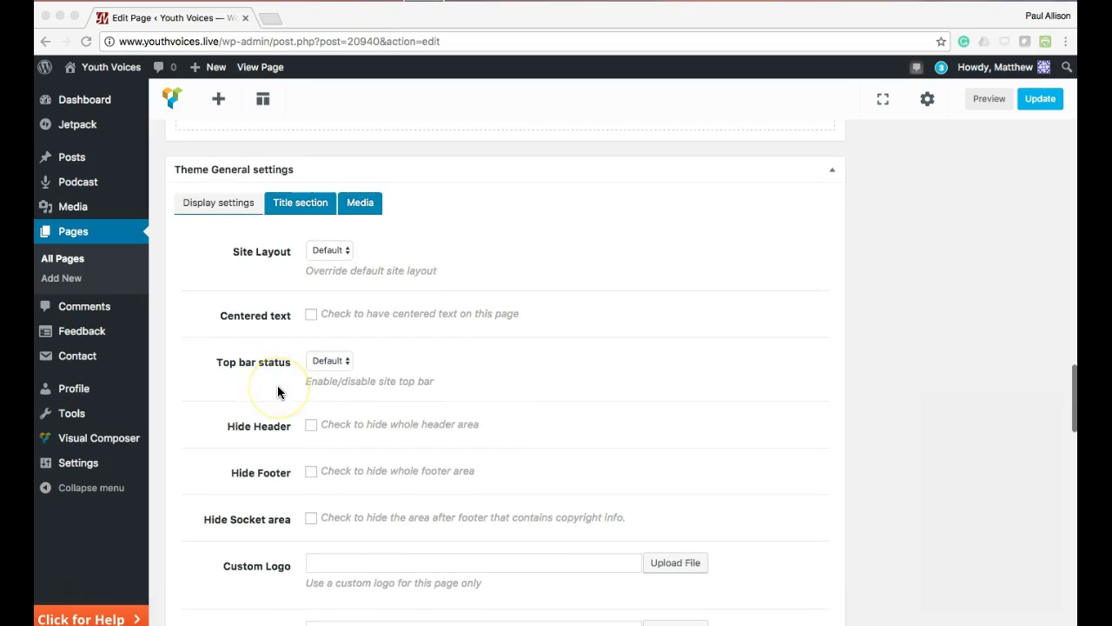
pyautogui.click(324, 365)
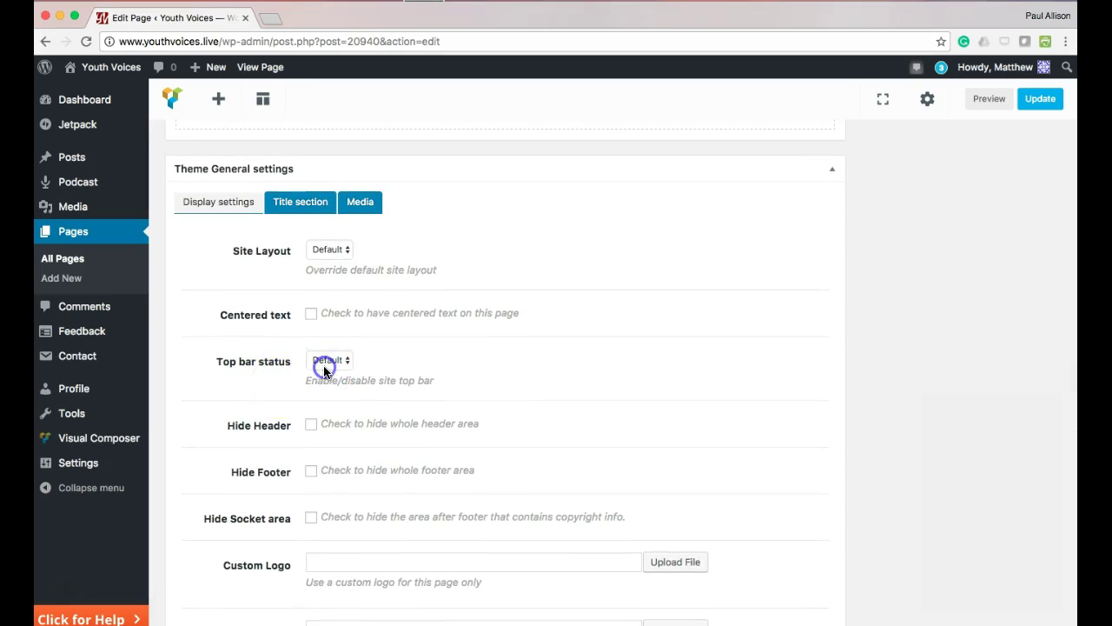
pyautogui.click(328, 383)
# Hide the page's header, footer and socket area in the display settings
pyautogui.scroll(-3, 269, 422)
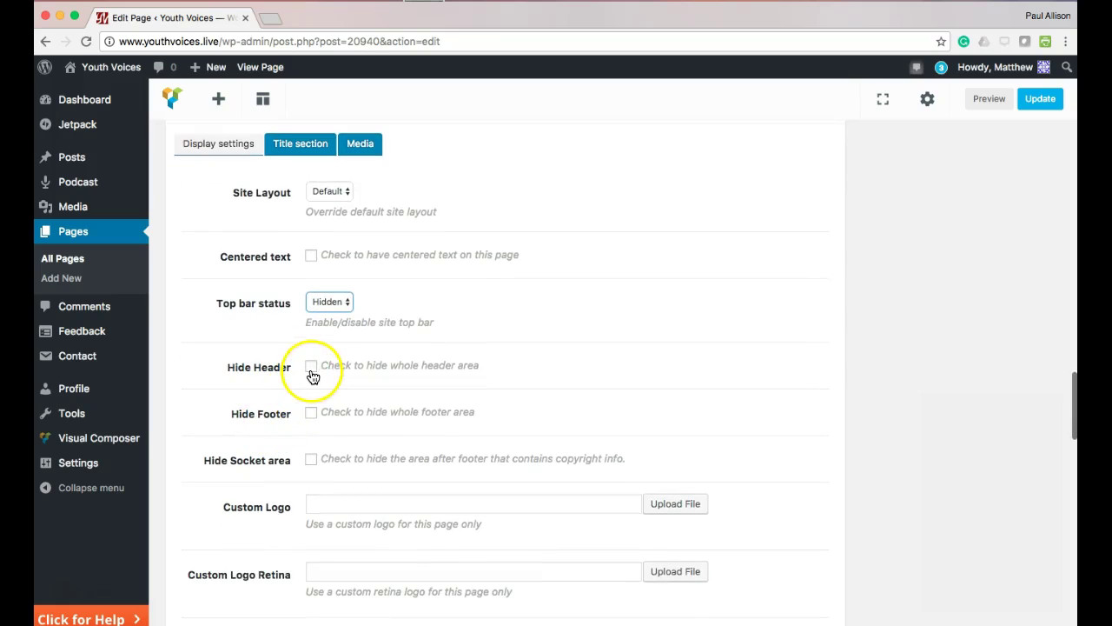
pyautogui.click(311, 366)
pyautogui.click(312, 413)
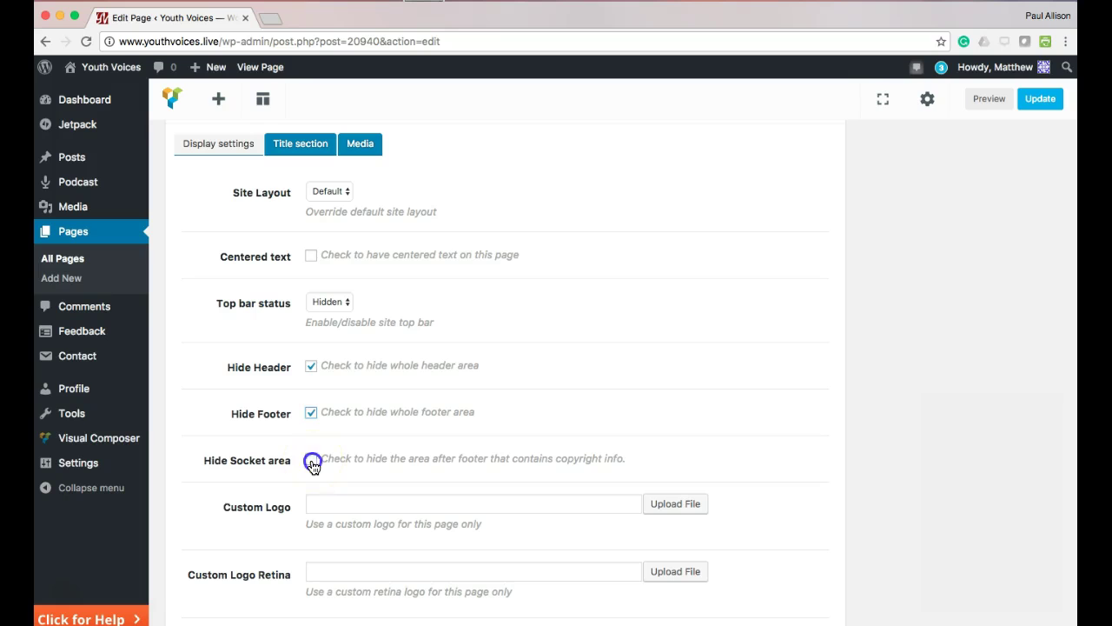
pyautogui.scroll(-1, 384, 408)
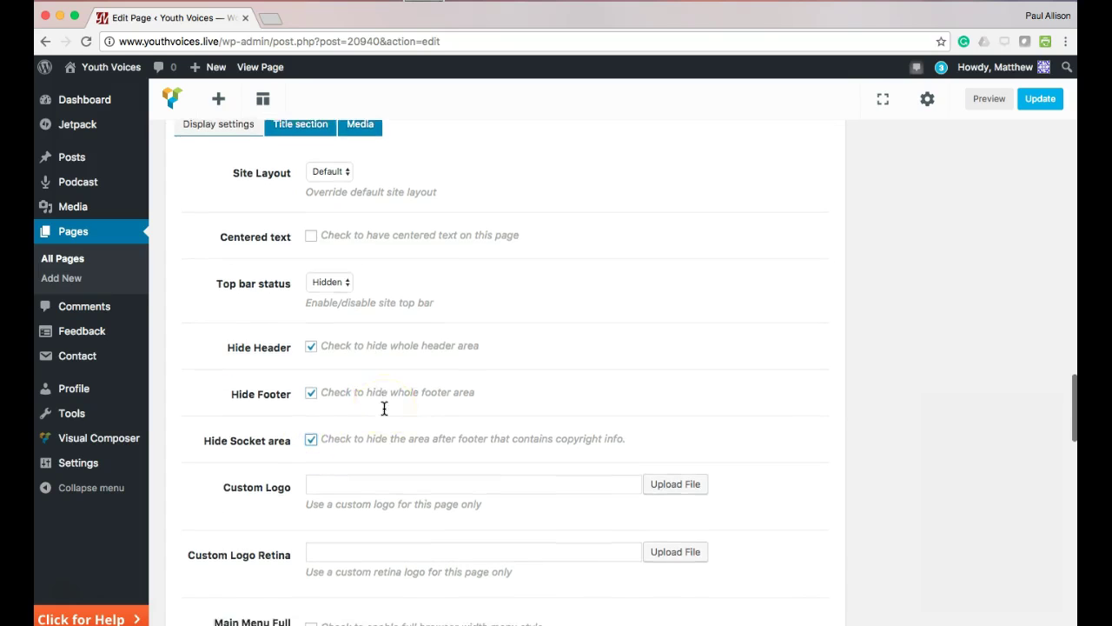
pyautogui.scroll(2, 355, 404)
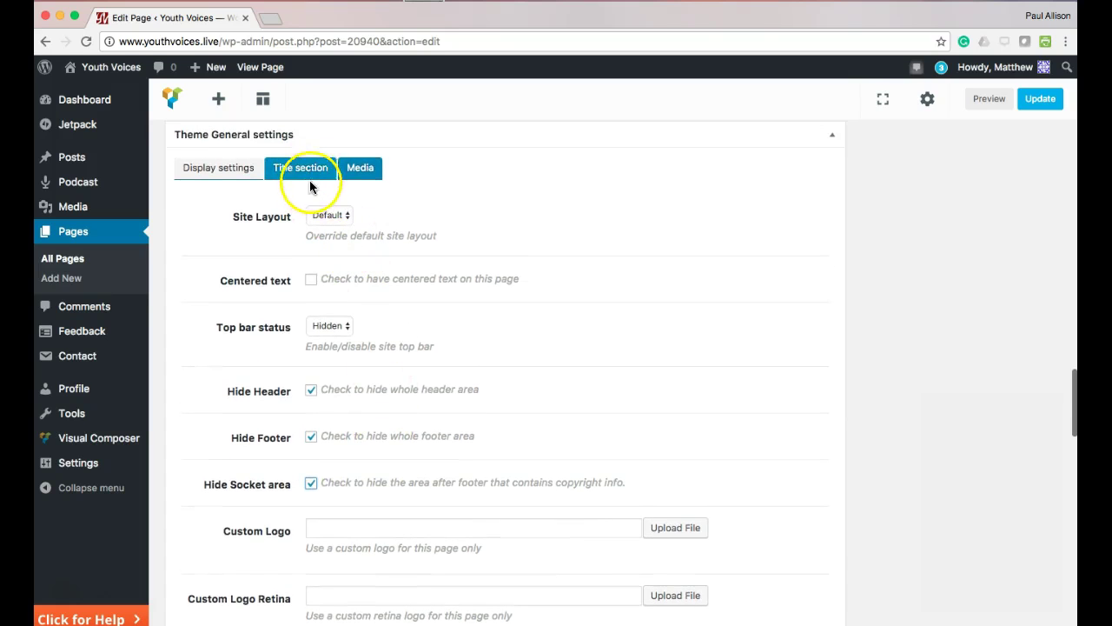
# Hide the page title in the Title section of the Theme General settings
pyautogui.scroll(1, 306, 182)
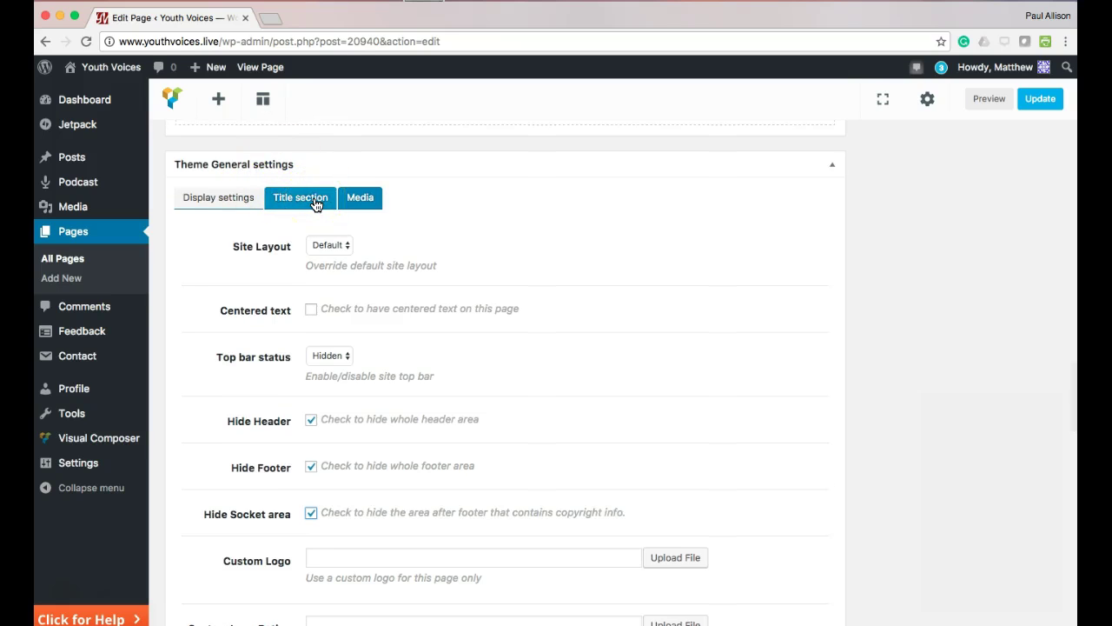
pyautogui.click(314, 203)
pyautogui.click(305, 209)
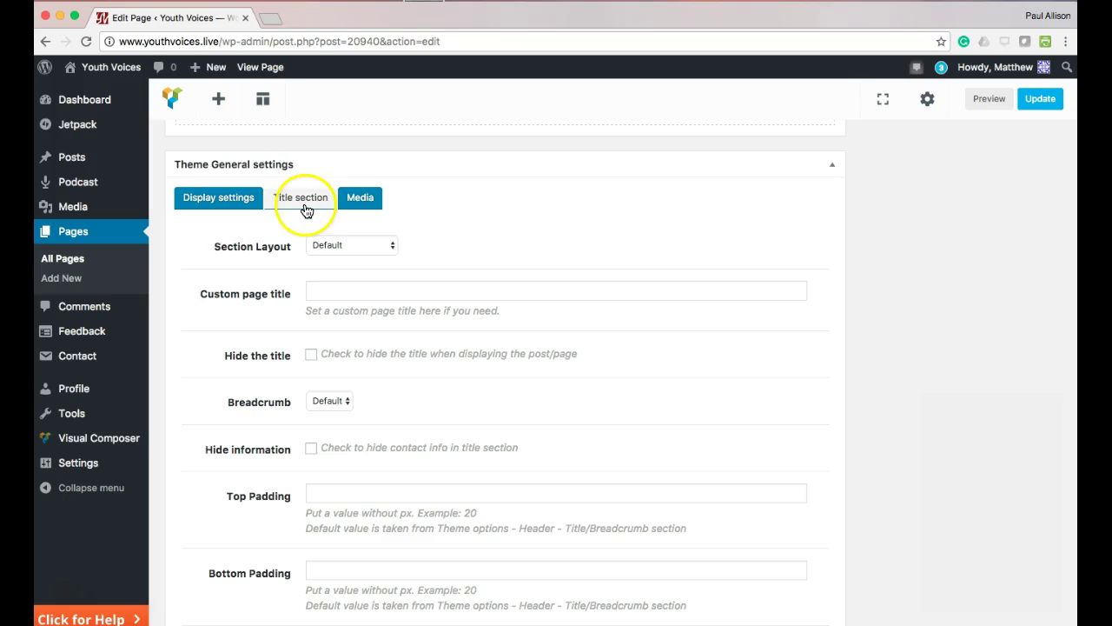
pyautogui.scroll(-1, 283, 233)
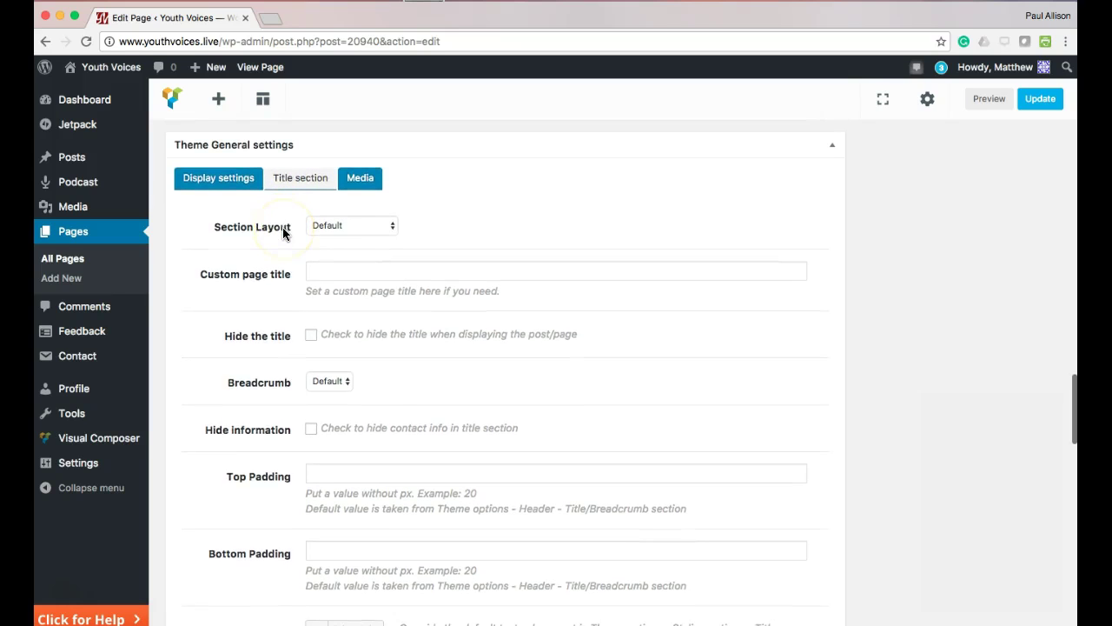
pyautogui.scroll(-3, 283, 232)
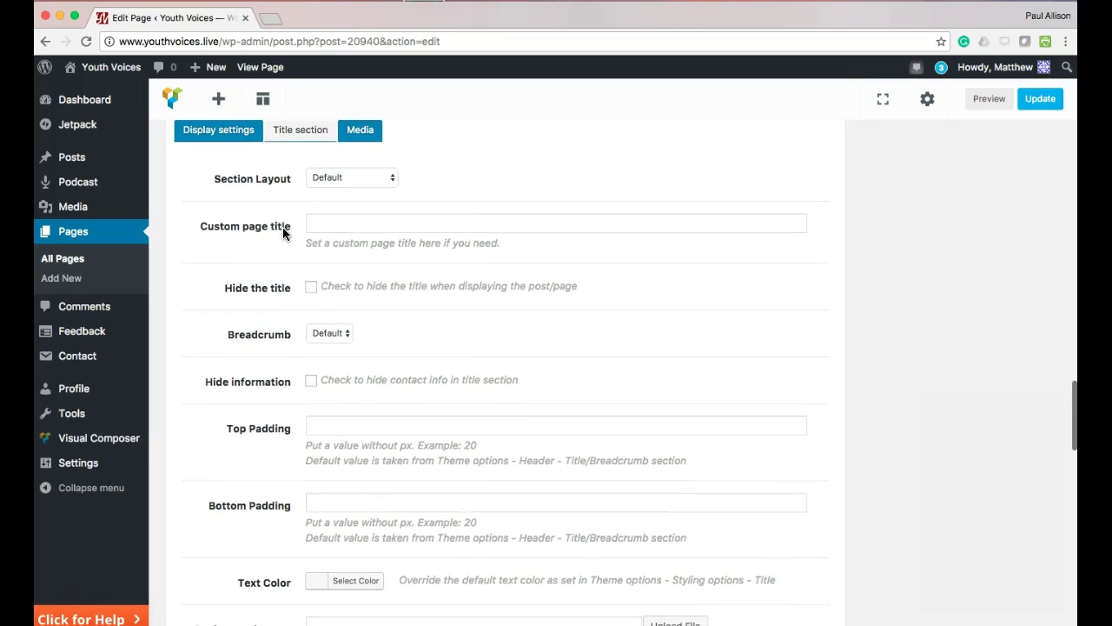
pyautogui.click(315, 295)
# Set Breadcrumb to Visible and hide the contact information in the title section
pyautogui.click(347, 335)
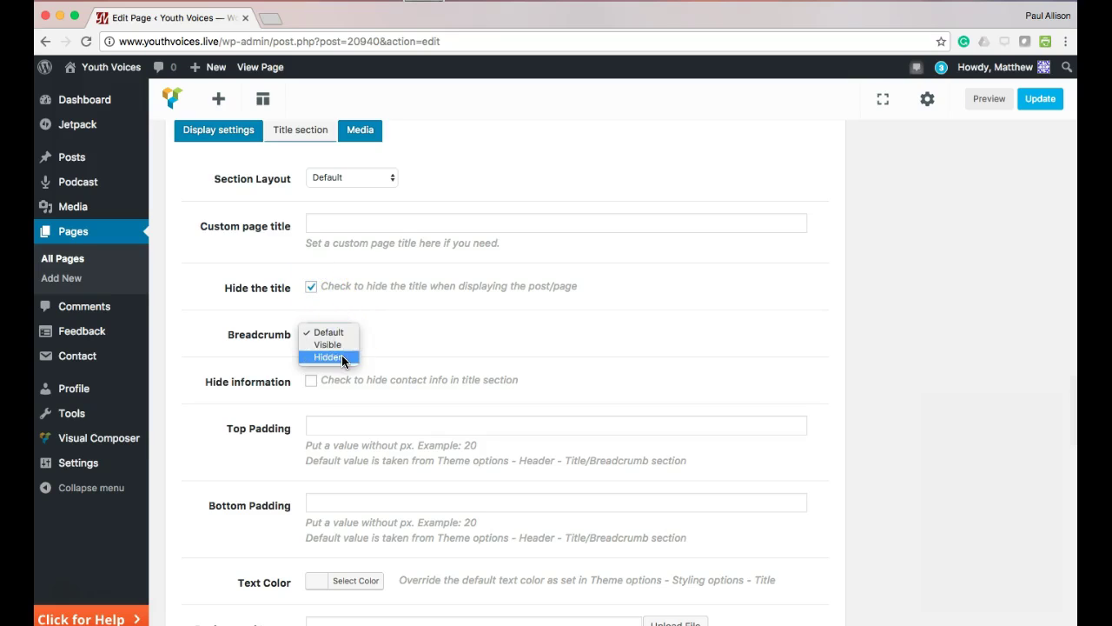
pyautogui.click(341, 347)
pyautogui.click(311, 391)
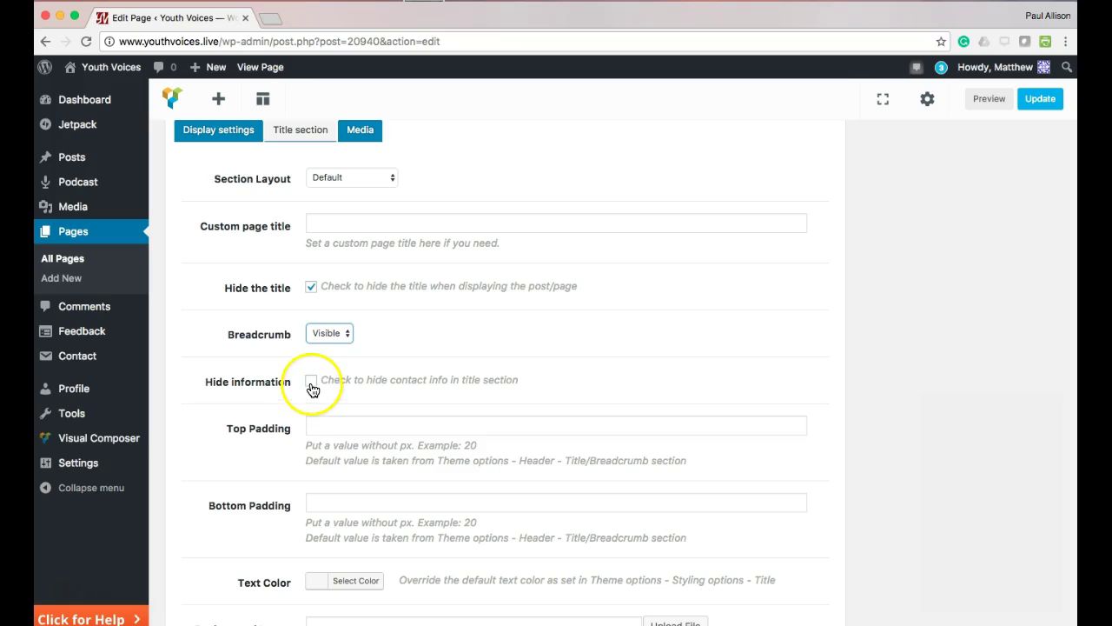
pyautogui.scroll(-3, 351, 355)
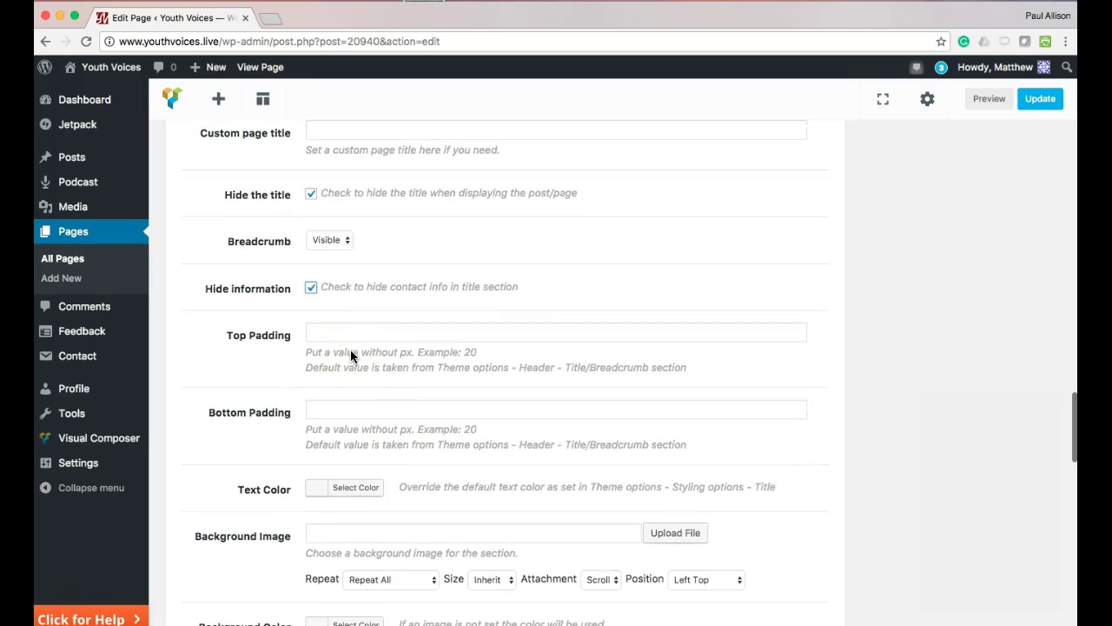
# Set the page template to Full-width in the page attributes and update the page
pyautogui.scroll(15, 351, 354)
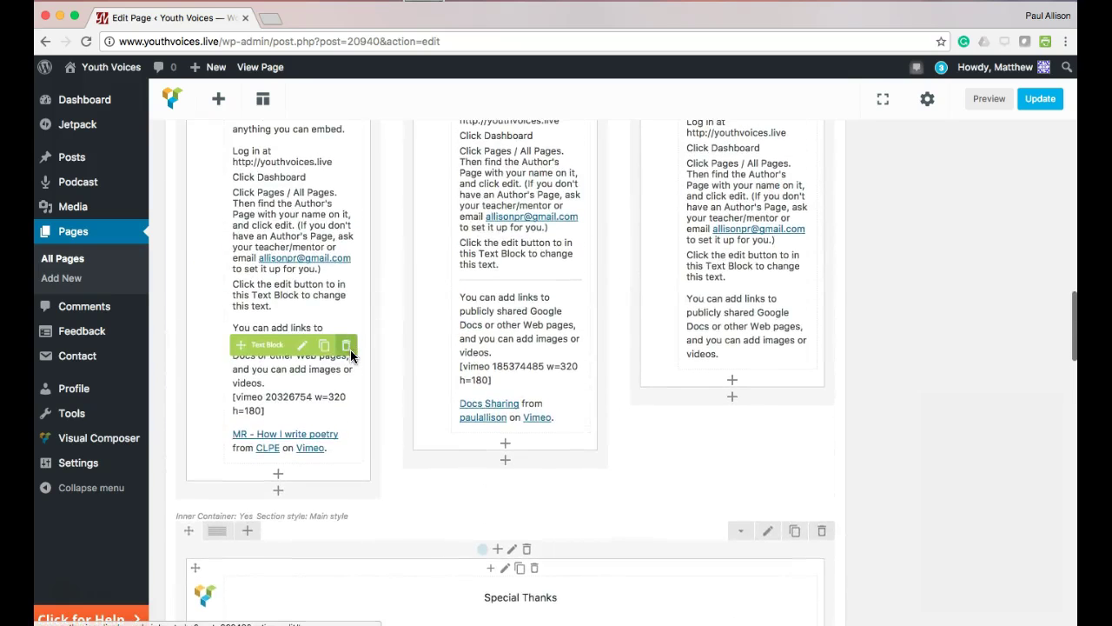
pyautogui.scroll(3, 351, 355)
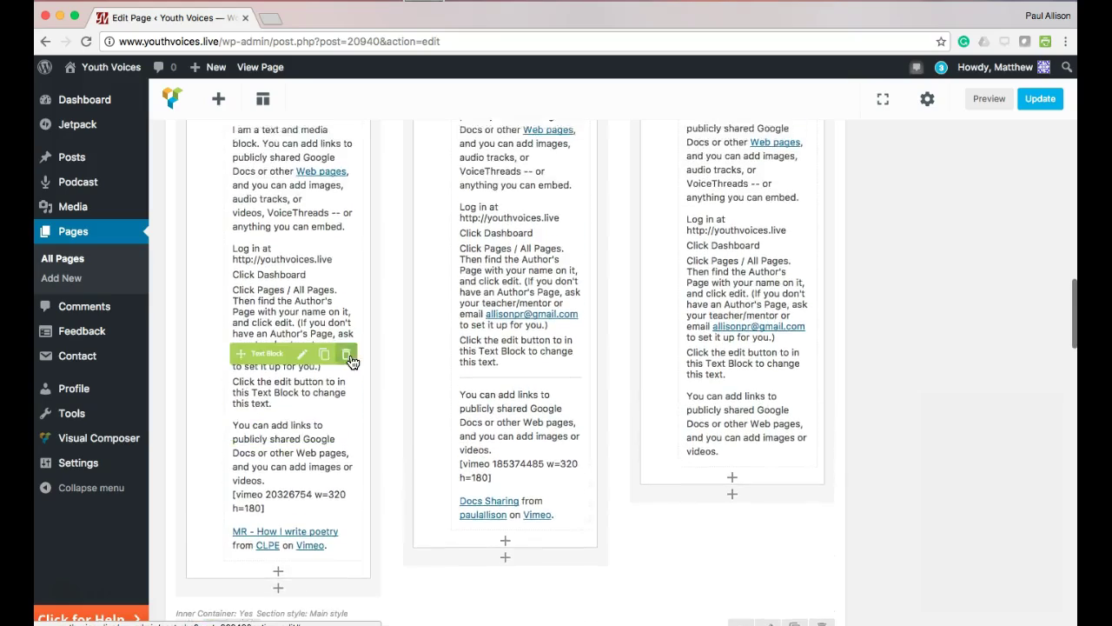
pyautogui.scroll(10, 351, 361)
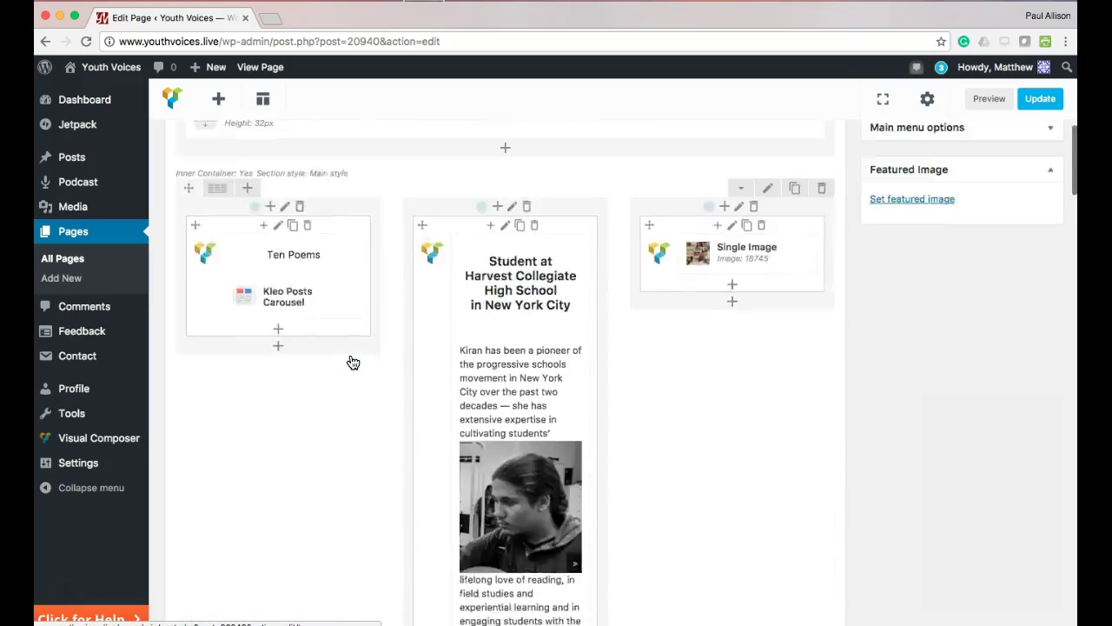
pyautogui.scroll(15, 352, 362)
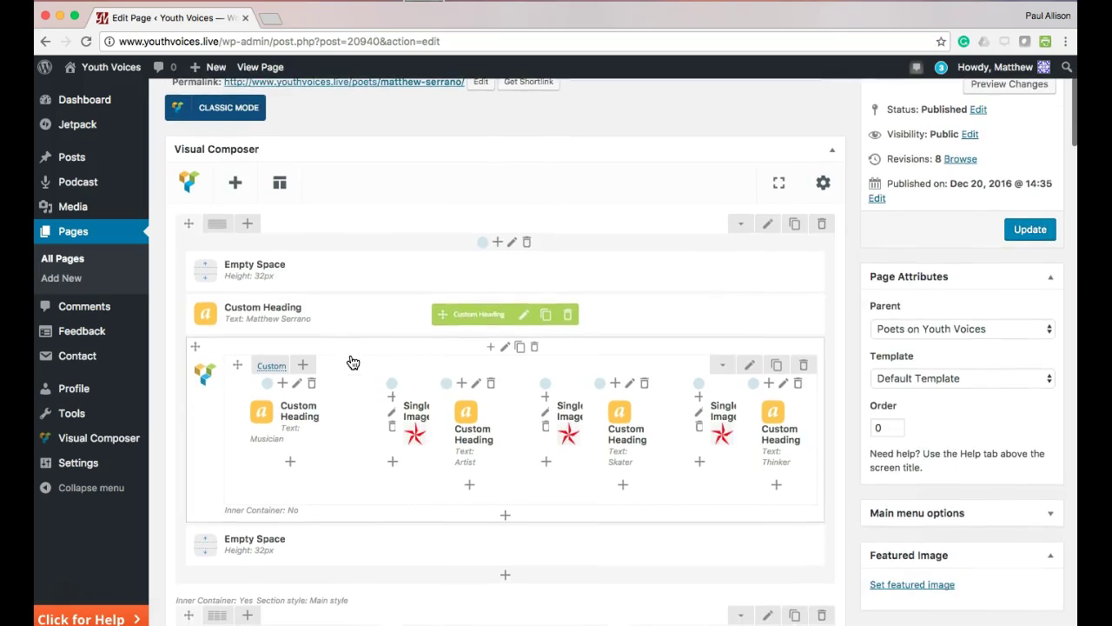
pyautogui.scroll(-5, 441, 298)
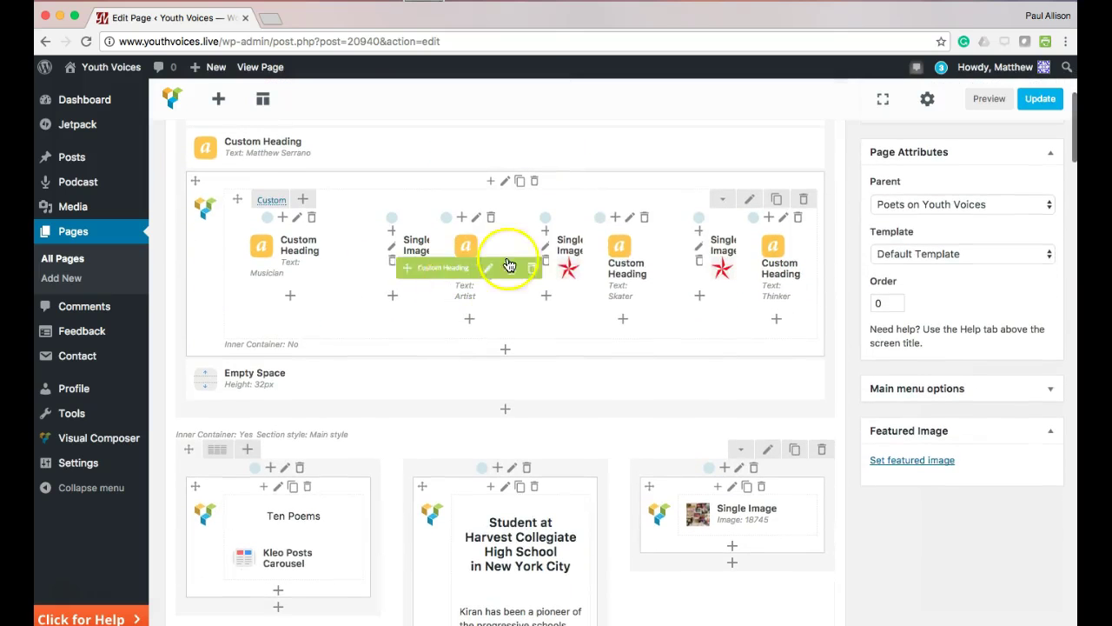
pyautogui.click(915, 255)
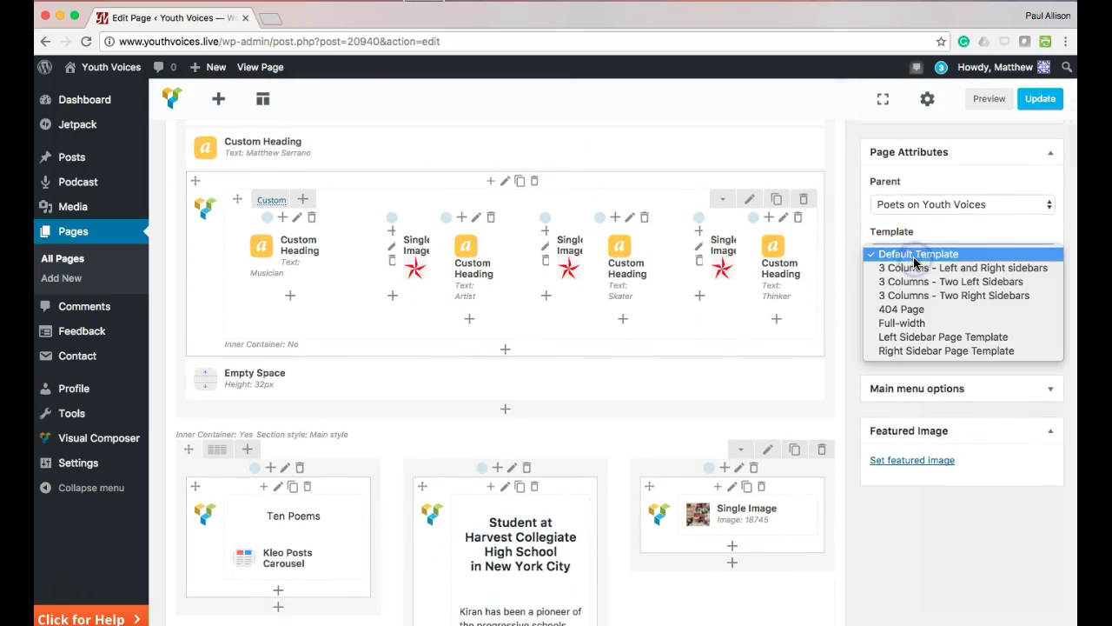
pyautogui.click(908, 322)
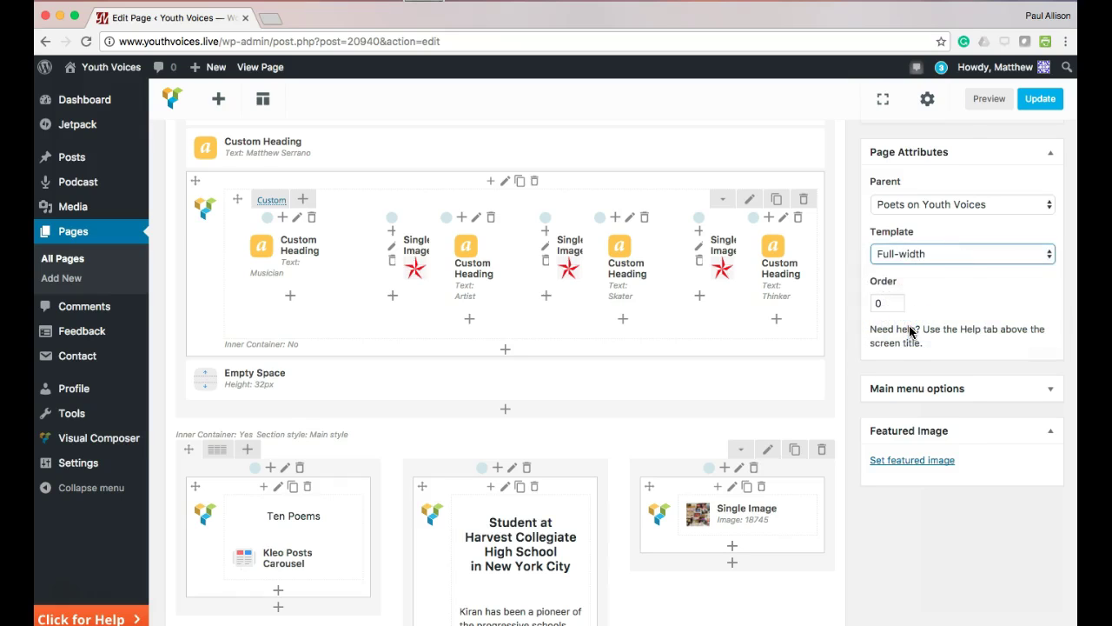
pyautogui.click(1043, 102)
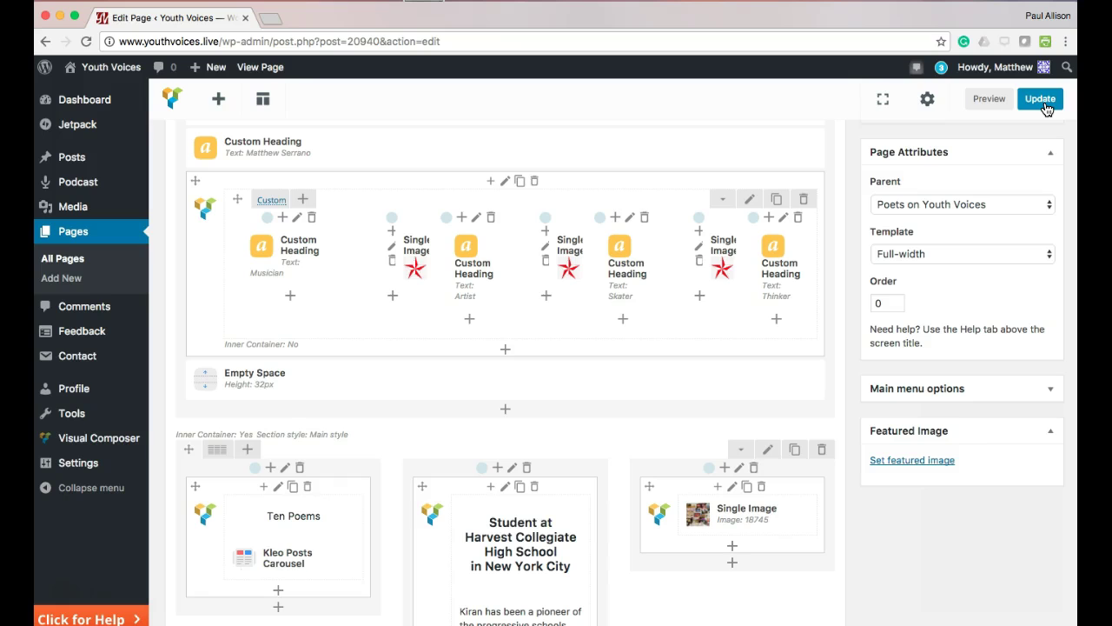
pyautogui.click(1045, 106)
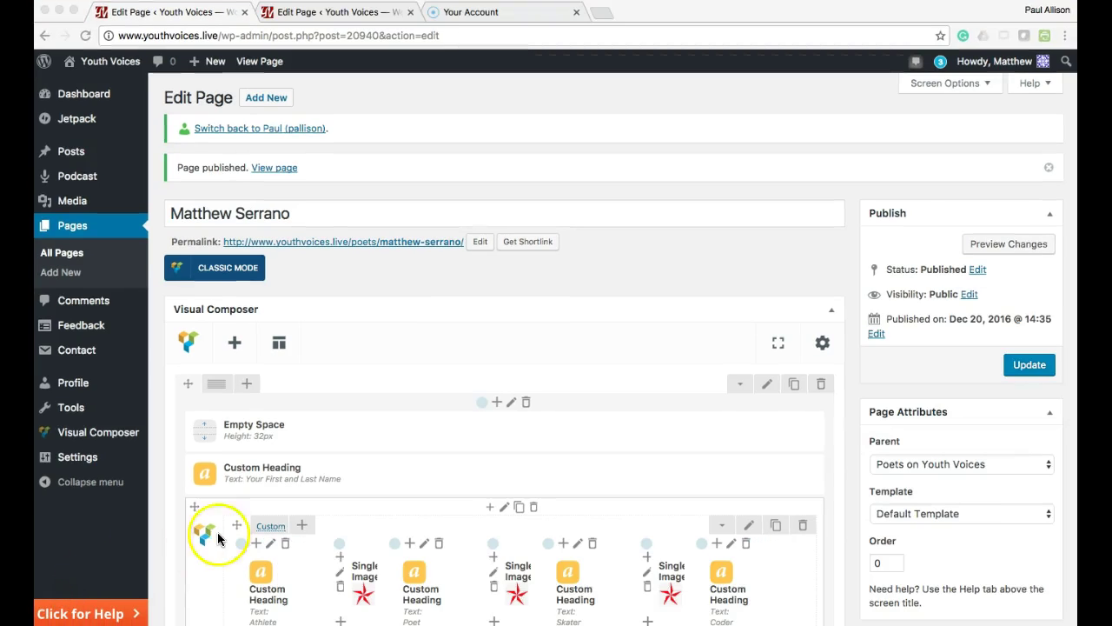
# Look over the inserted template layout from the heading rows down to the Special Thanks section
pyautogui.scroll(-2, 365, 465)
pyautogui.scroll(-8, 364, 469)
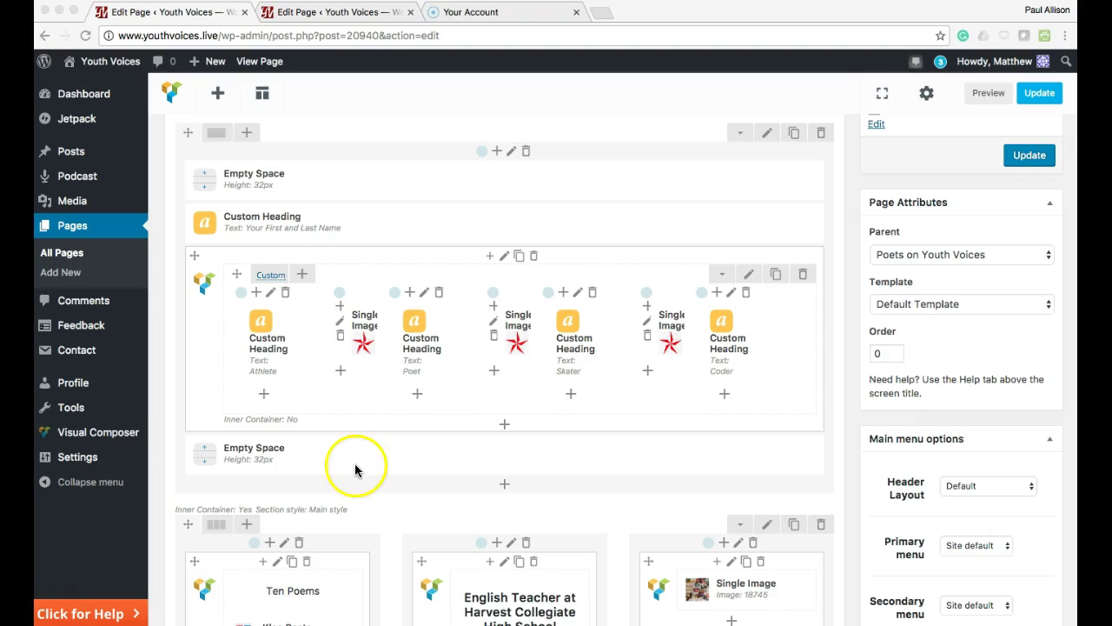
pyautogui.scroll(-15, 230, 525)
pyautogui.scroll(-10, 232, 531)
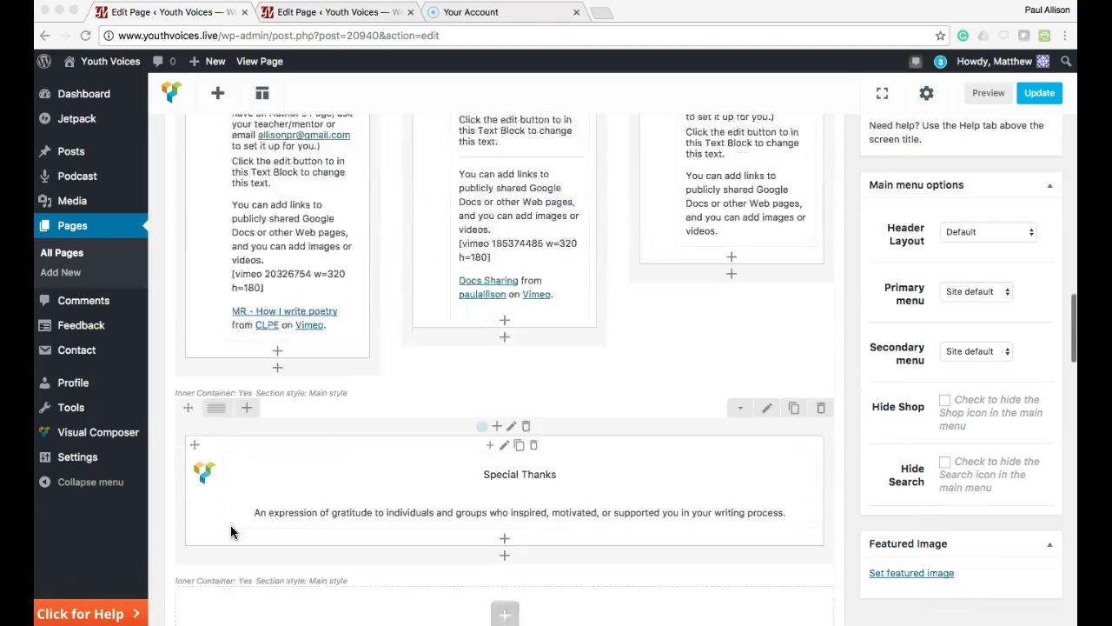
pyautogui.scroll(15, 250, 473)
pyautogui.scroll(15, 250, 474)
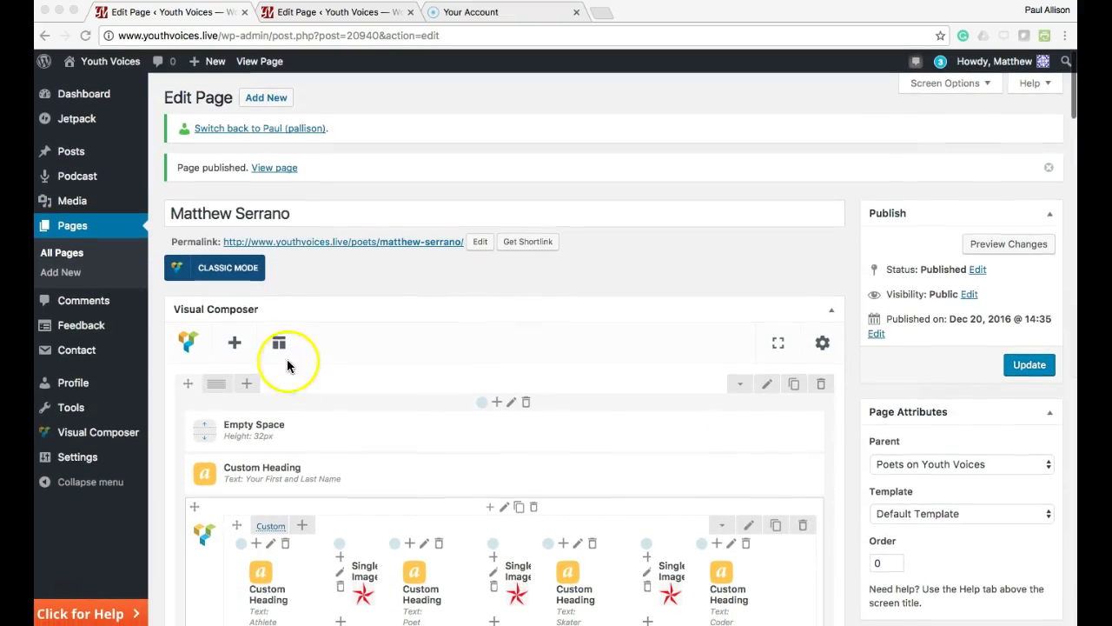
# Replace the main custom heading's placeholder text with the student's first and last name and save the heading
pyautogui.scroll(-2, 295, 471)
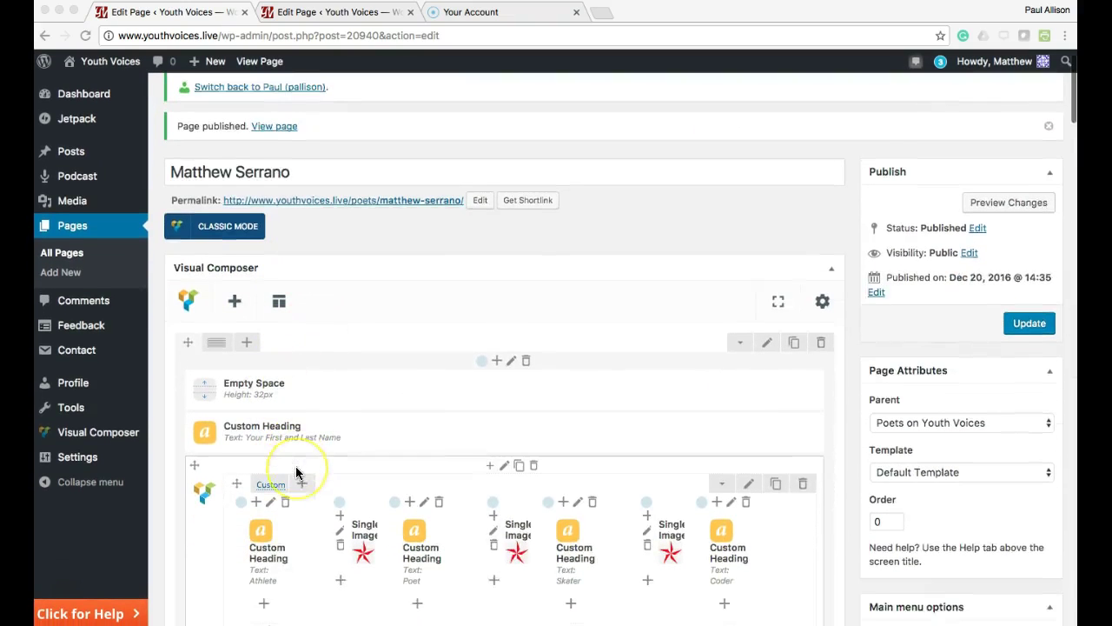
pyautogui.scroll(-2, 296, 472)
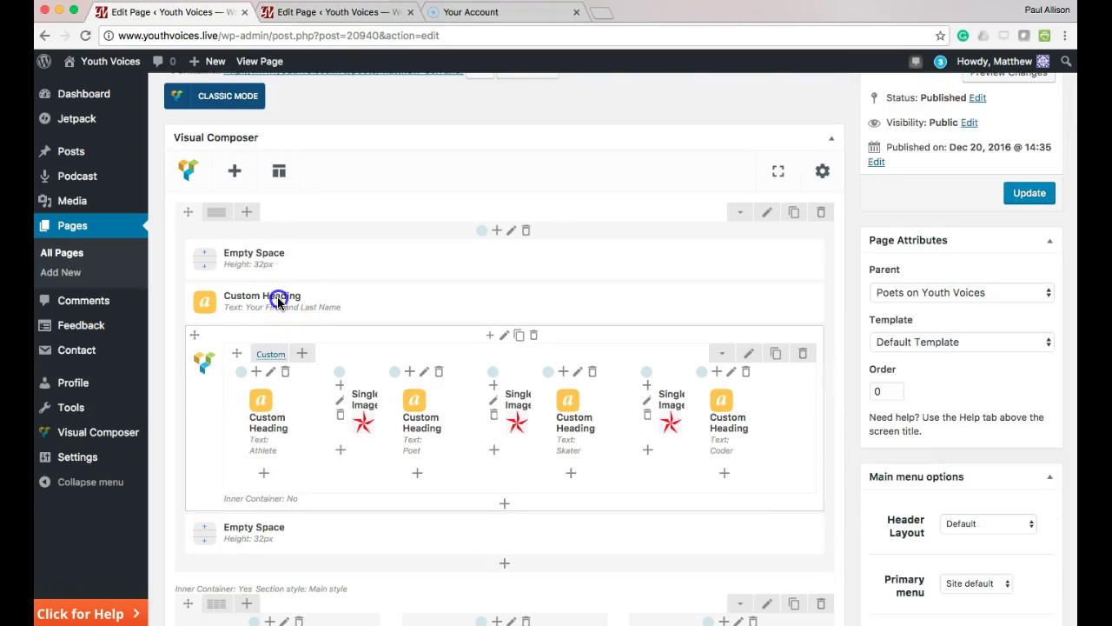
pyautogui.moveTo(278, 302)
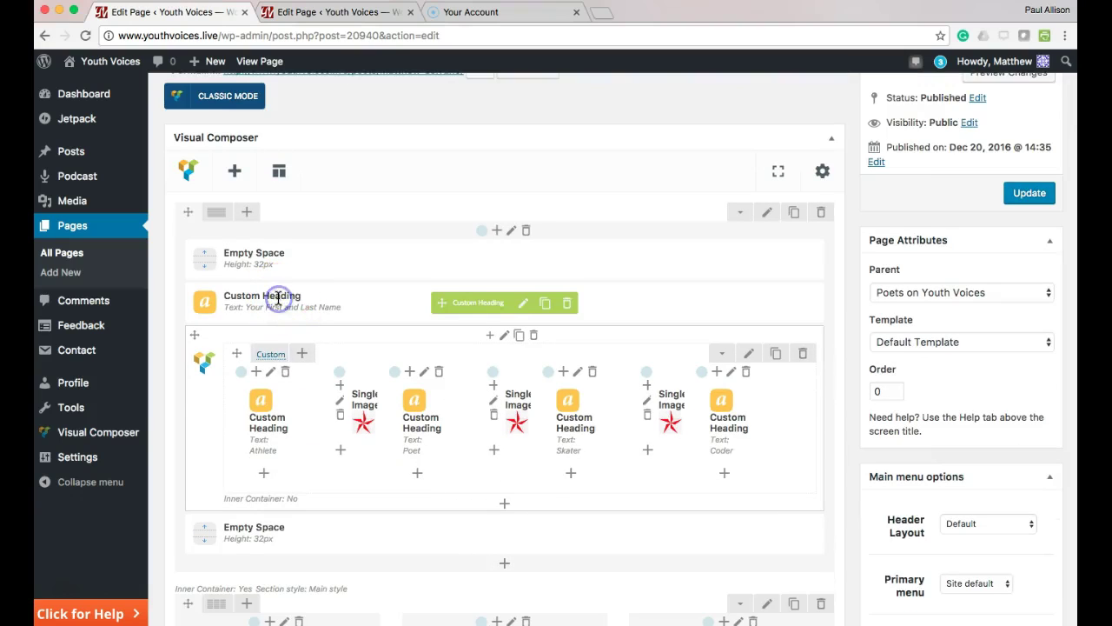
pyautogui.click(524, 305)
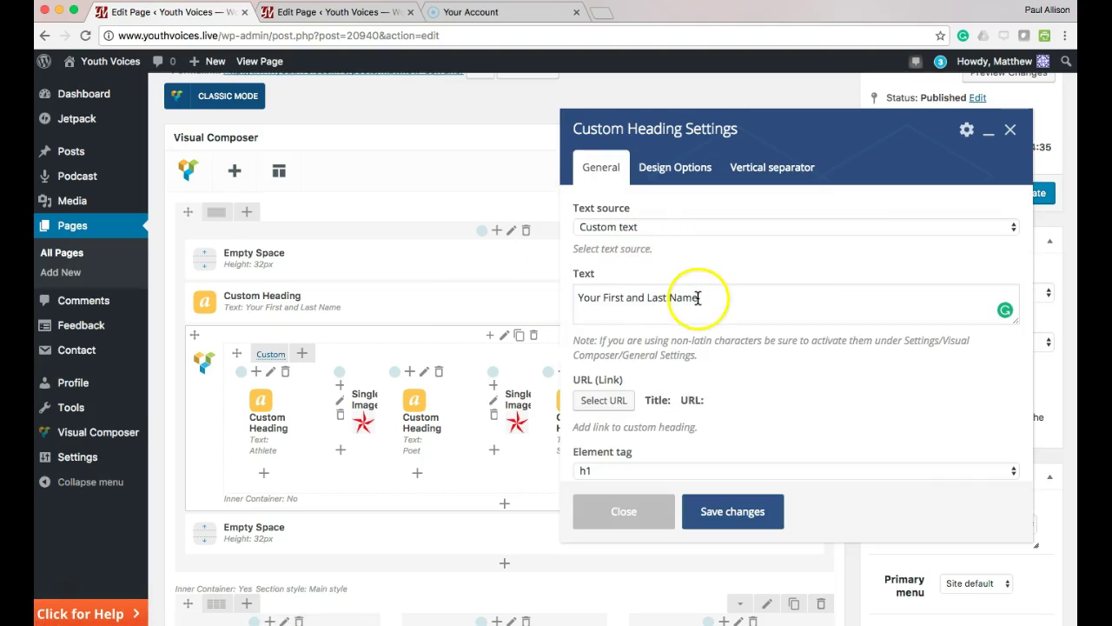
pyautogui.moveTo(696, 297); pyautogui.dragTo(607, 289)
pyautogui.press('BackSpace')
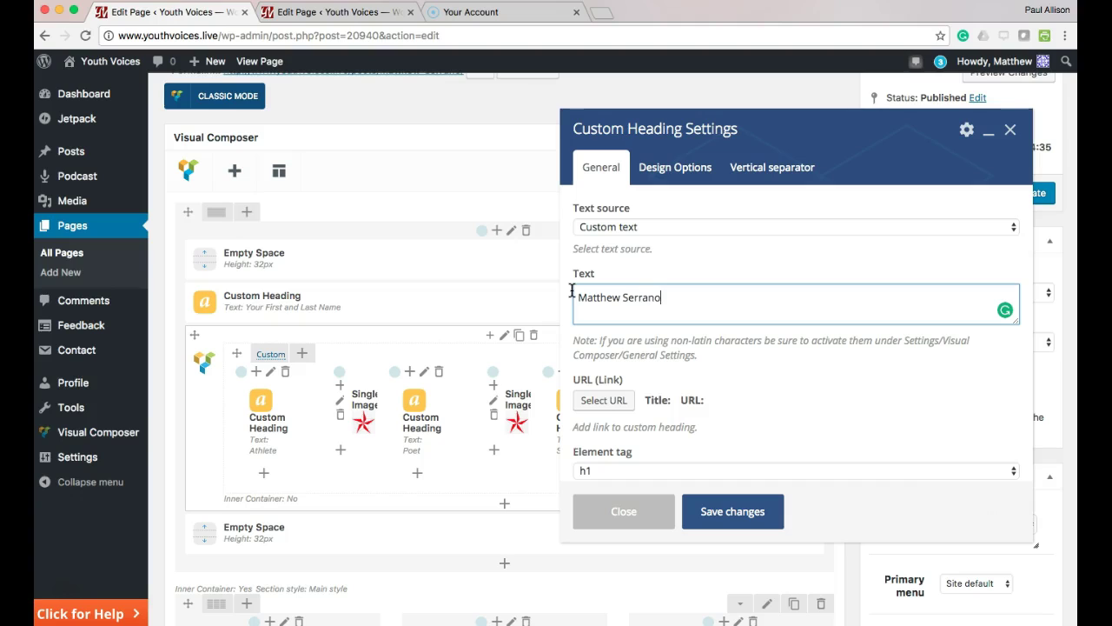
pyautogui.click(718, 523)
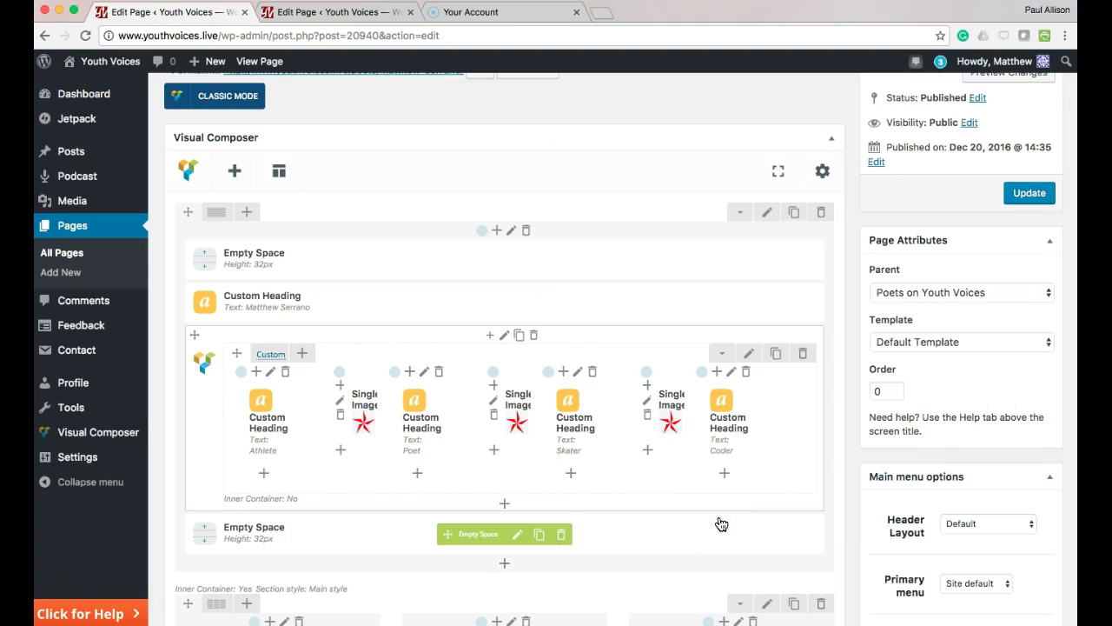
# Set the text of the first custom heading in the row below the name to Musician and save it
pyautogui.click(71, 604)
pyautogui.scroll(-2, 71, 604)
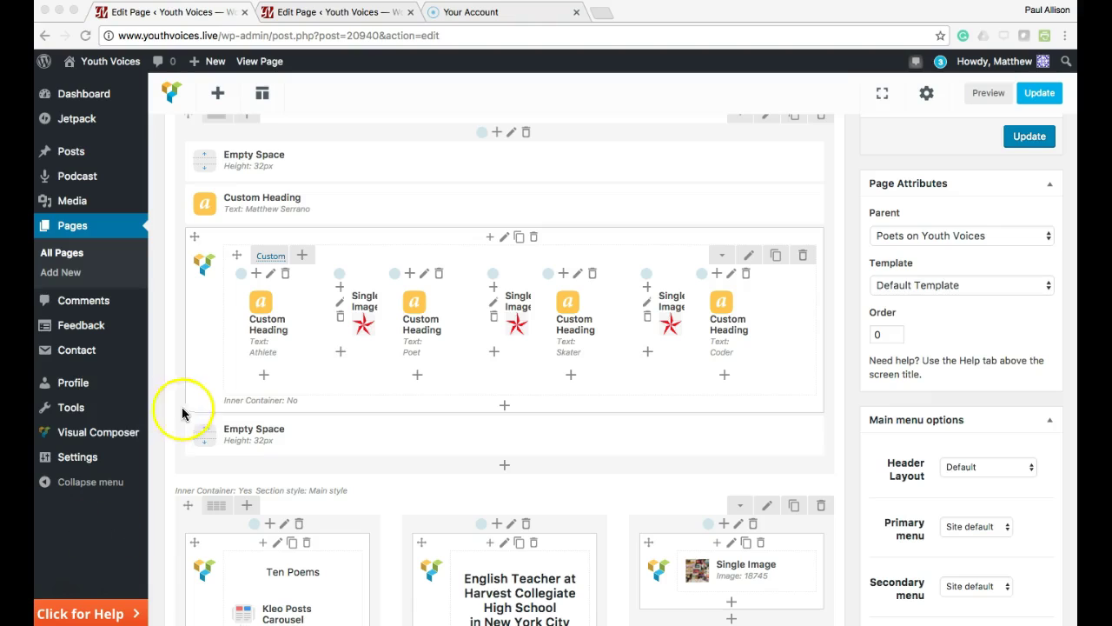
pyautogui.click(283, 327)
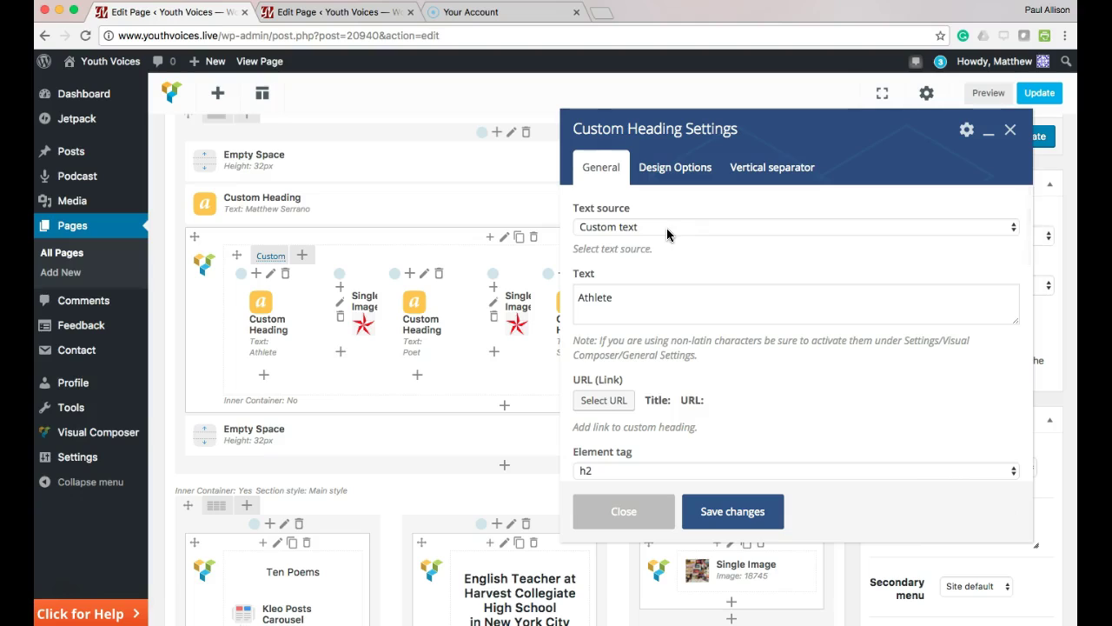
pyautogui.moveTo(627, 301); pyautogui.dragTo(563, 296)
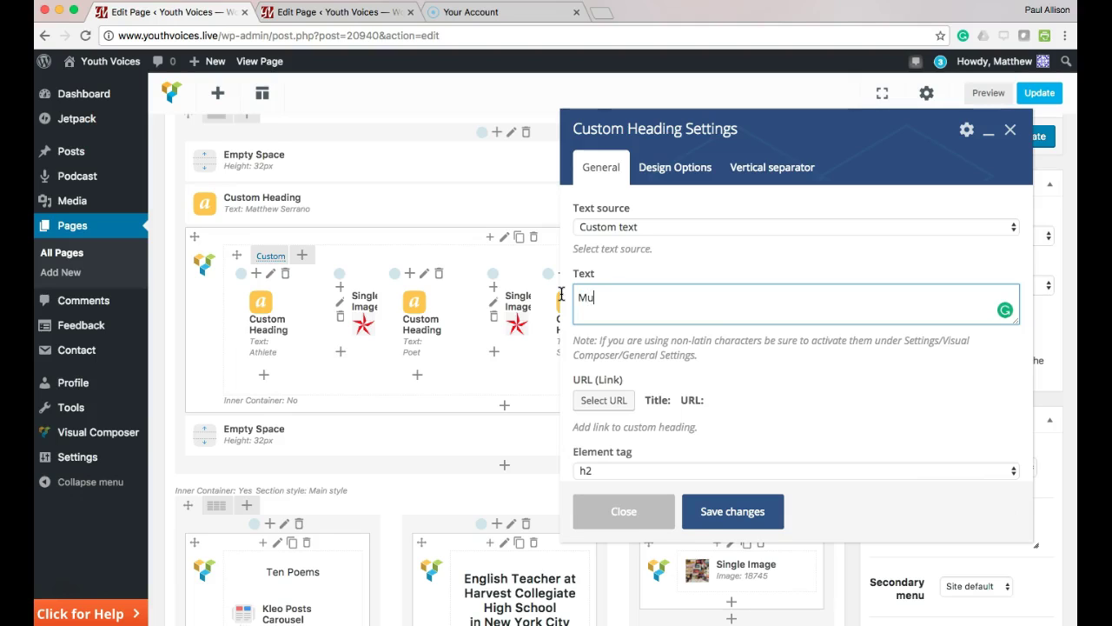
pyautogui.click(735, 512)
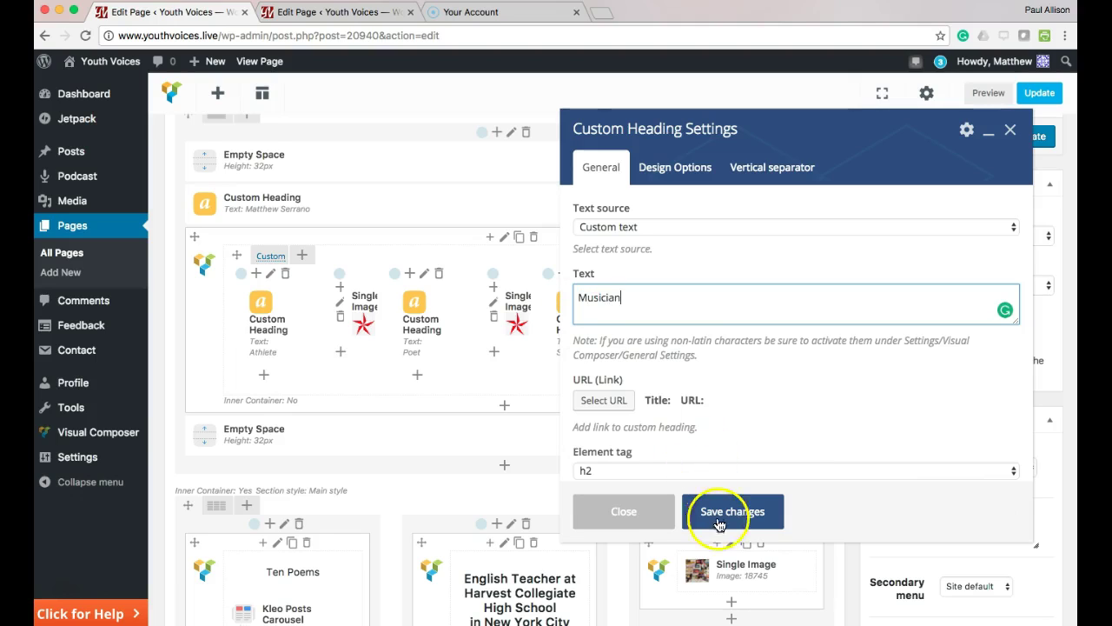
# Set the text of the second custom heading in the descriptor row to Artist and save it
pyautogui.click(438, 329)
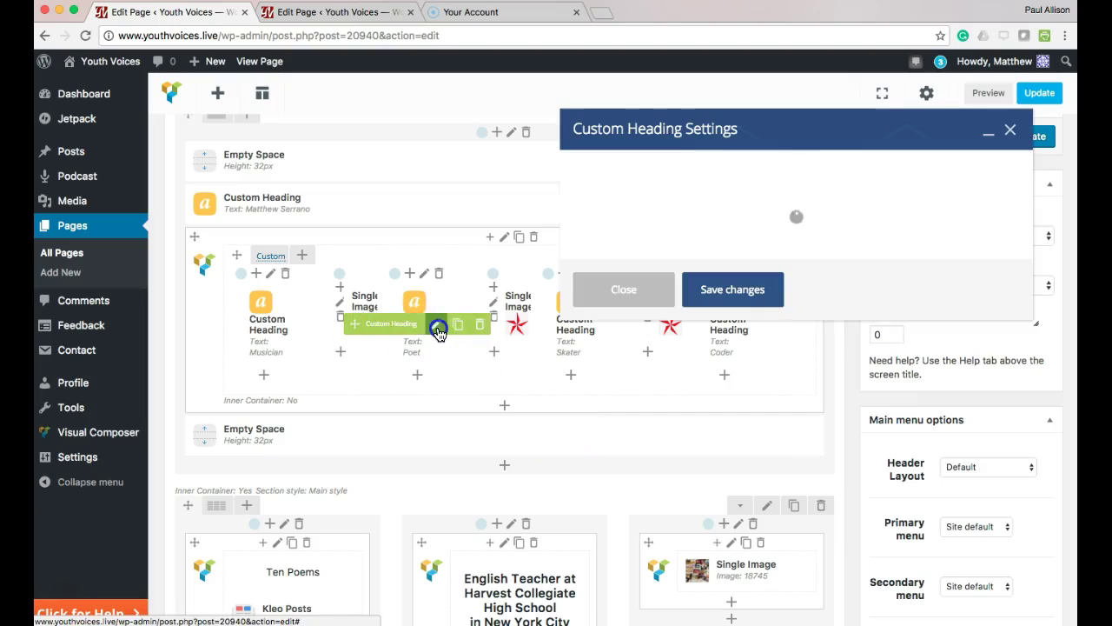
pyautogui.click(610, 298)
pyautogui.write('Artist')
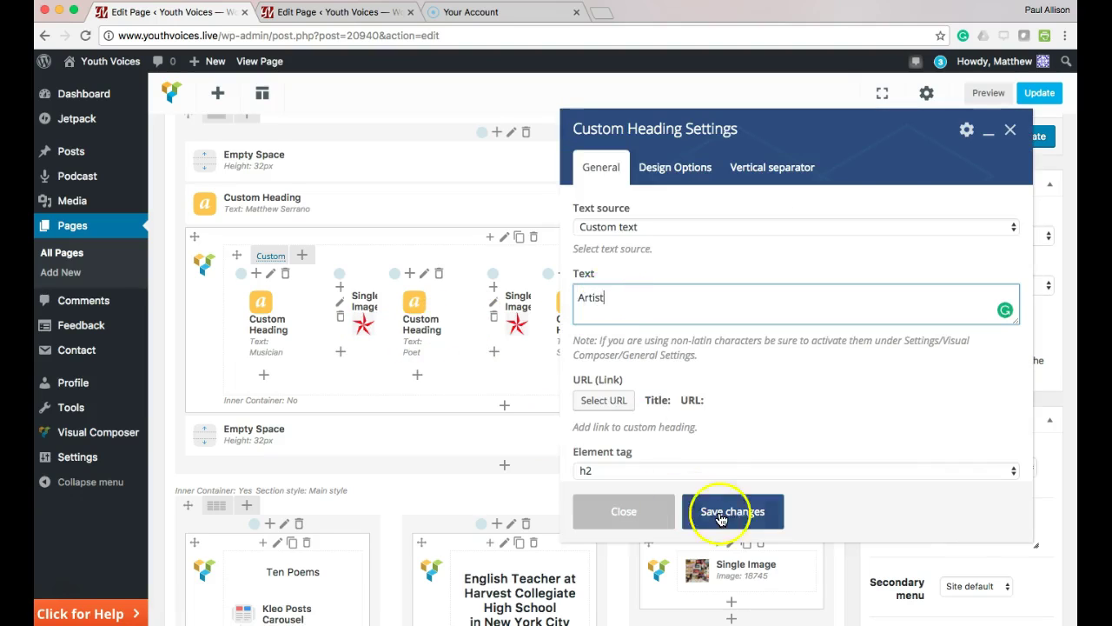
pyautogui.click(730, 511)
pyautogui.click(589, 324)
pyautogui.click(733, 511)
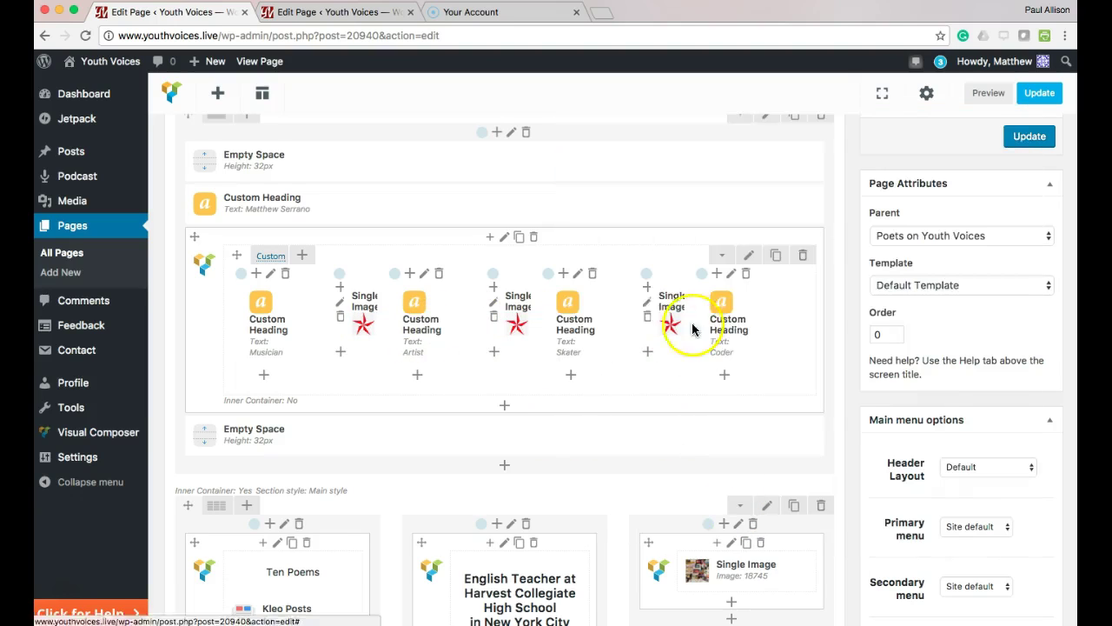
# Set the text of the last custom heading in the descriptor row to Thinker and save it
pyautogui.click(665, 322)
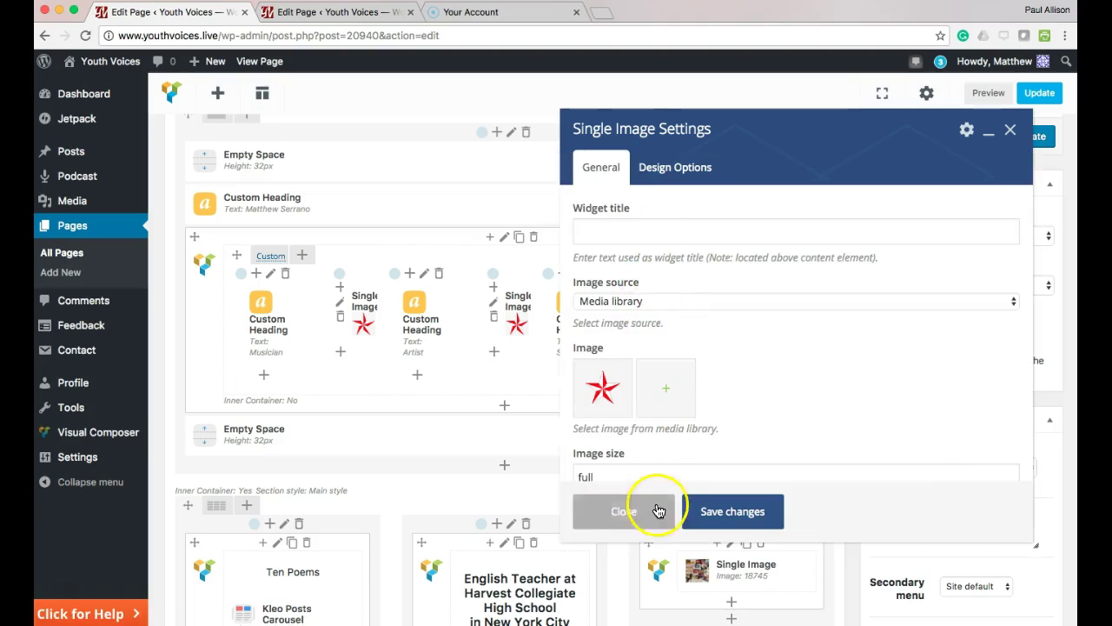
pyautogui.click(651, 510)
pyautogui.click(744, 327)
pyautogui.click(615, 300)
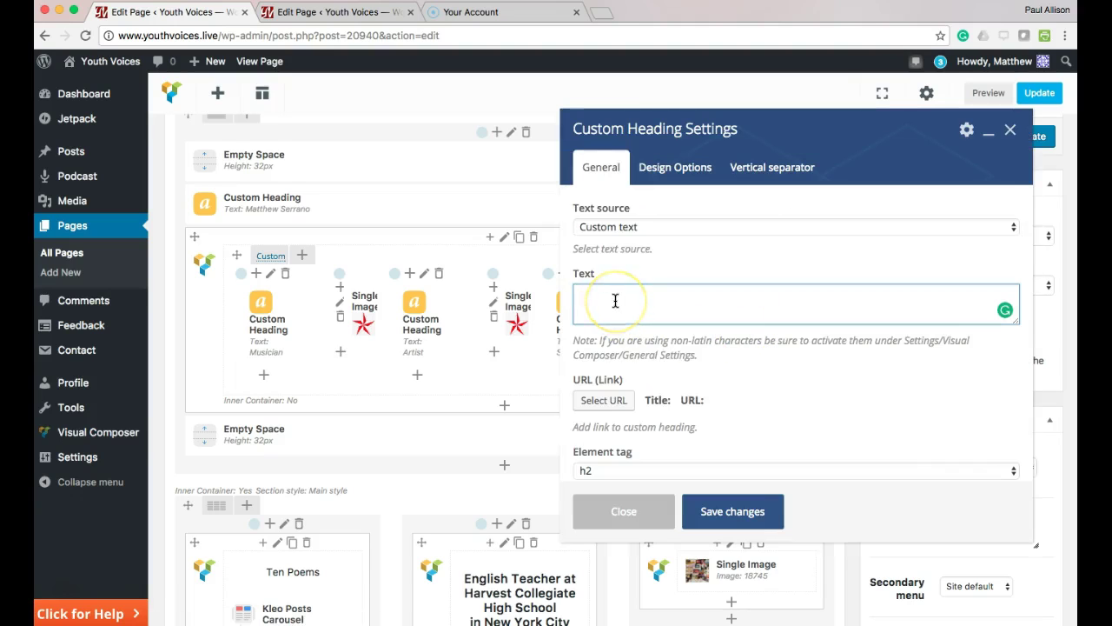
pyautogui.click(732, 512)
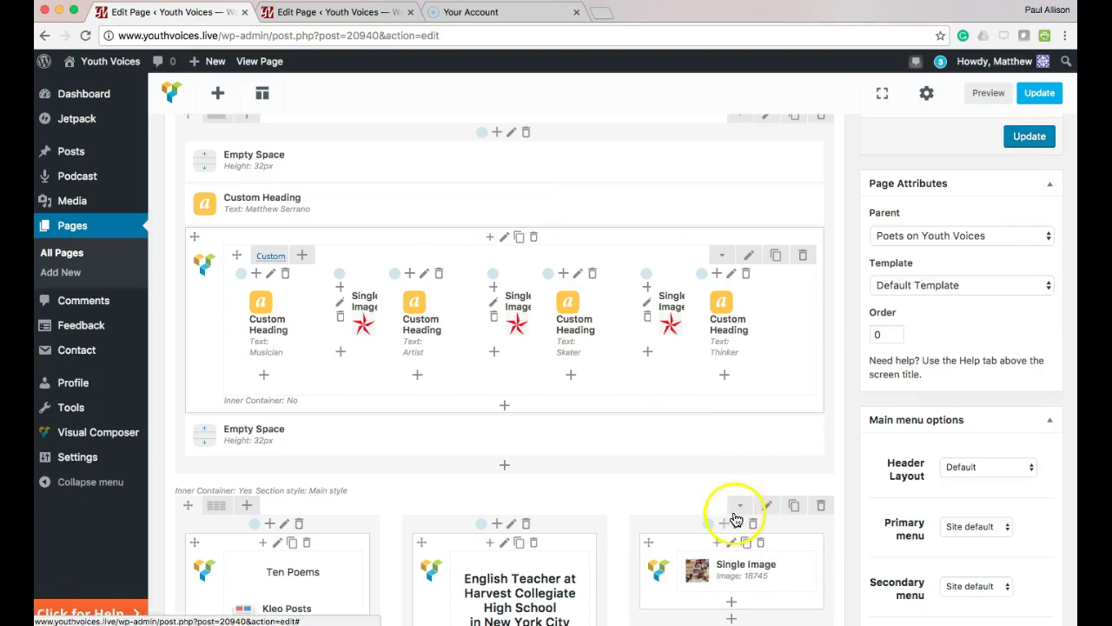
# Update the page with the edited headings
pyautogui.click(1031, 137)
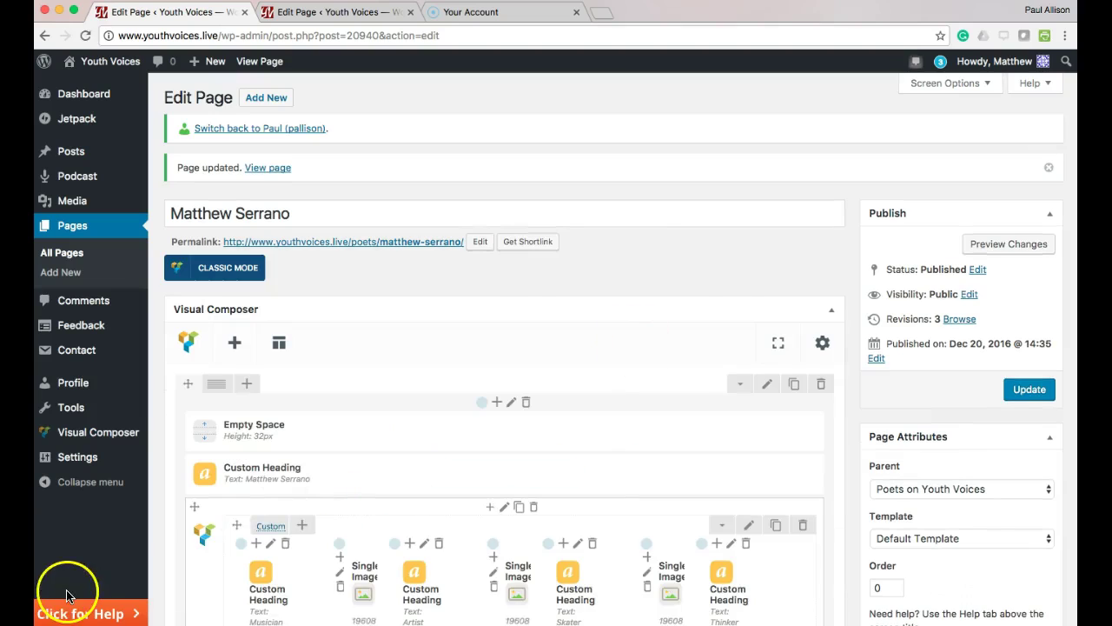
# Replace the author filter in the Ten Poems posts carousel's query with the student's username and save the carousel settings
pyautogui.scroll(-5, 233, 478)
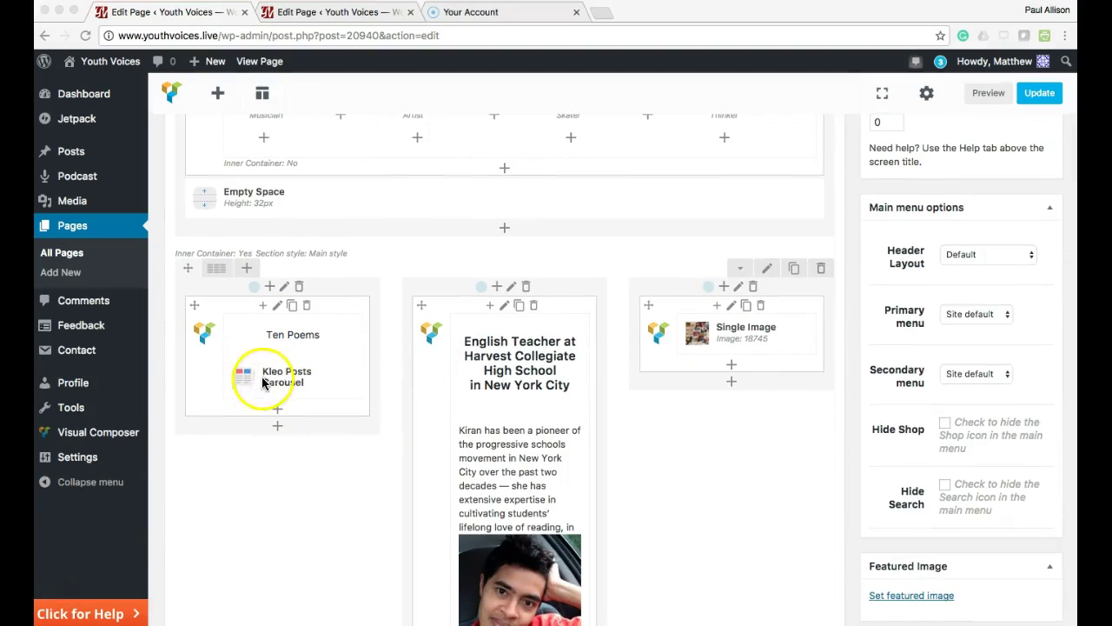
pyautogui.click(284, 385)
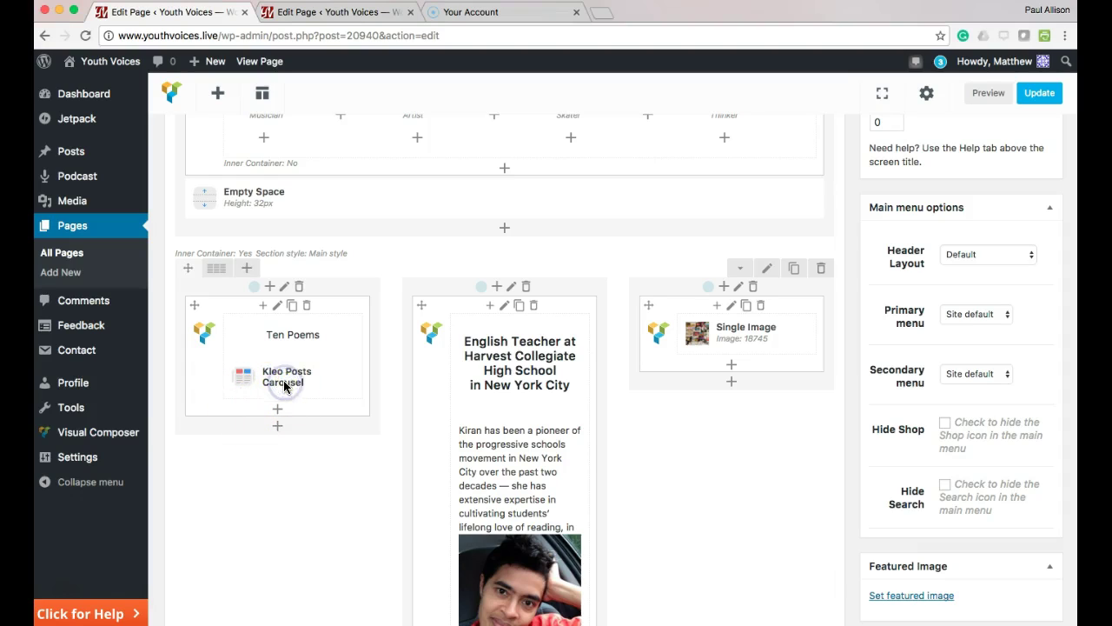
pyautogui.moveTo(285, 383)
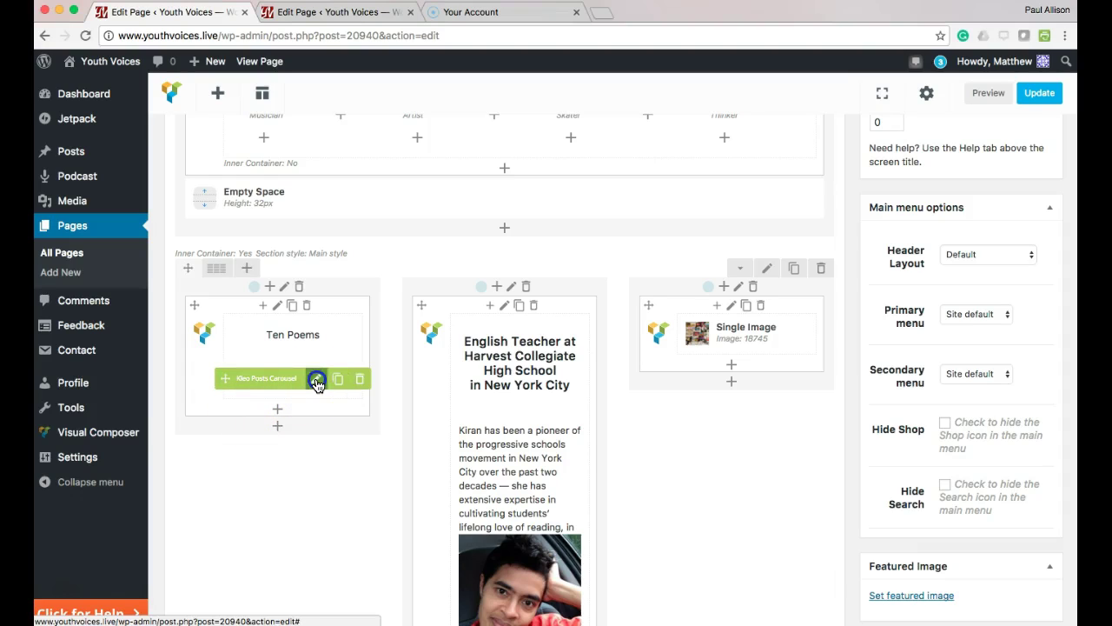
pyautogui.click(317, 382)
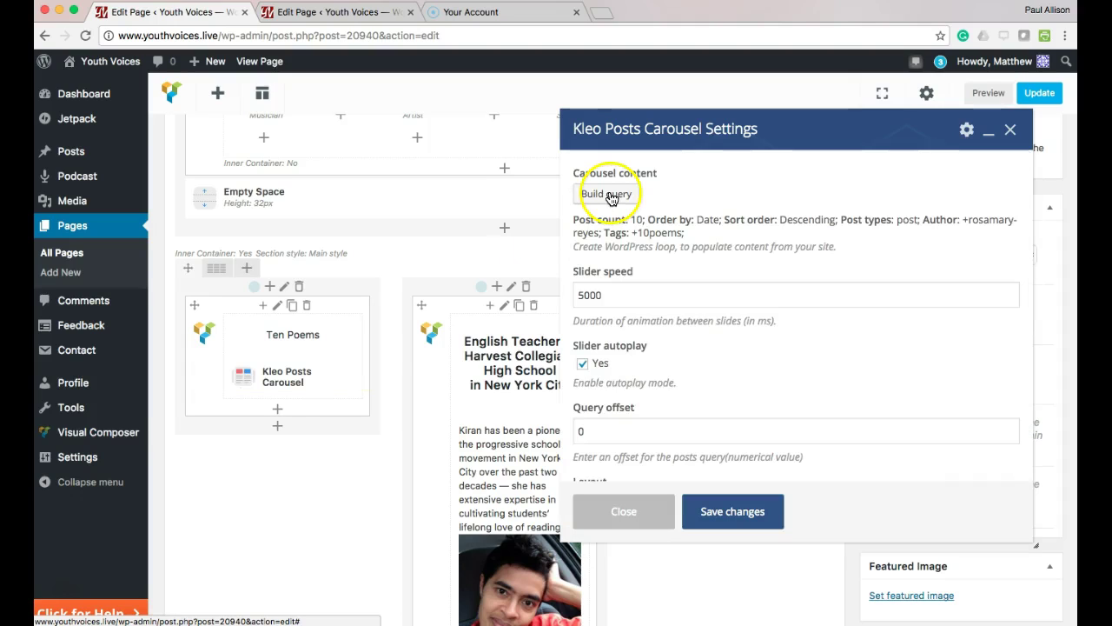
pyautogui.click(611, 195)
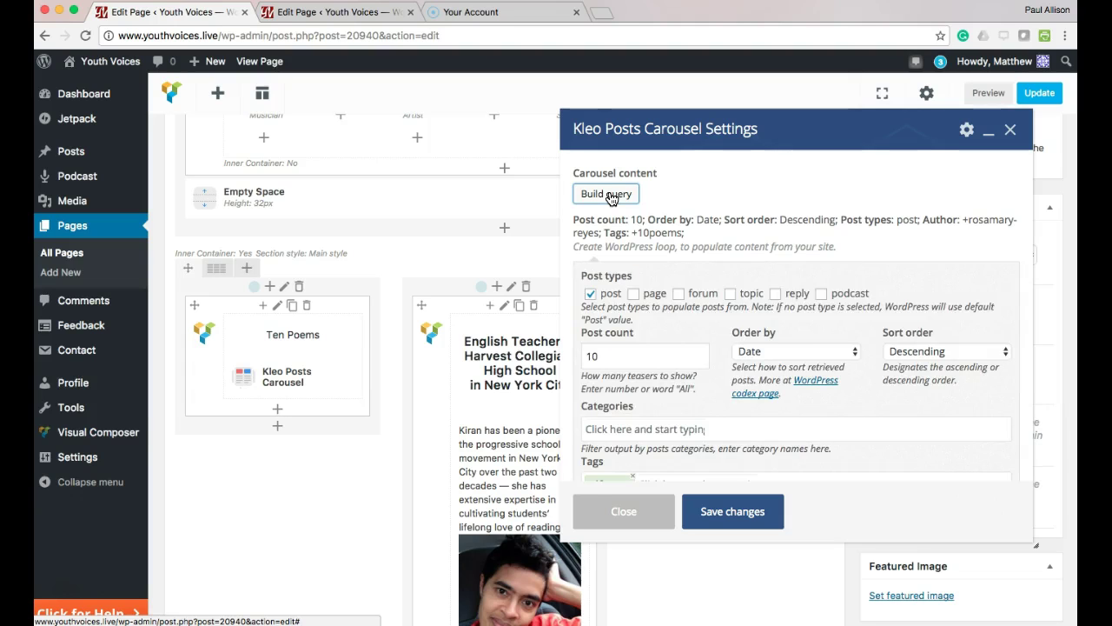
pyautogui.scroll(-5, 753, 278)
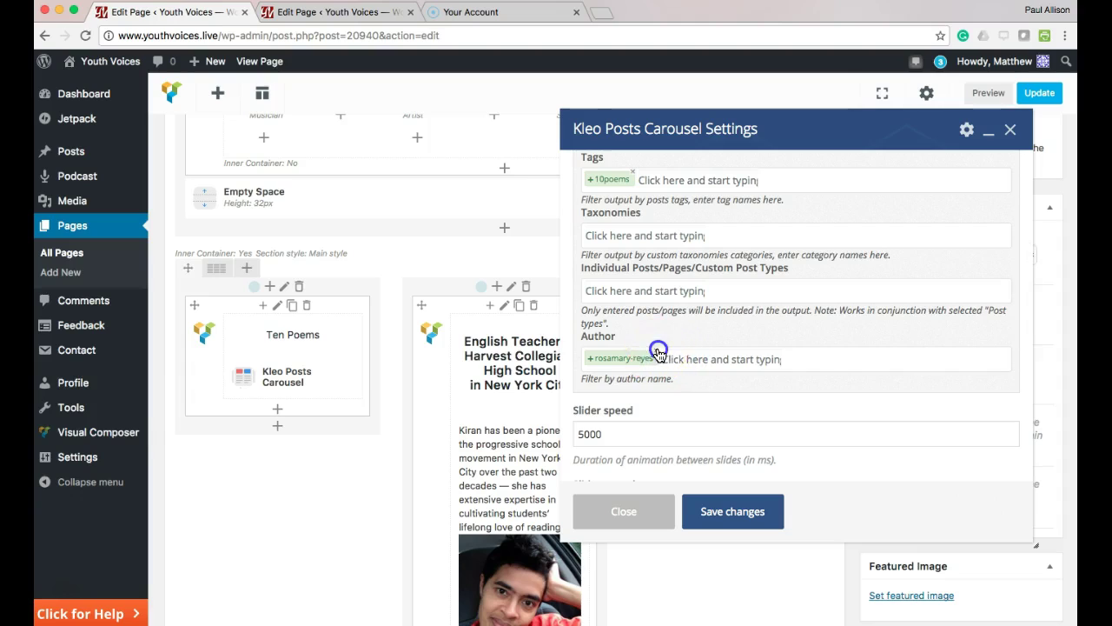
pyautogui.click(657, 353)
pyautogui.click(634, 359)
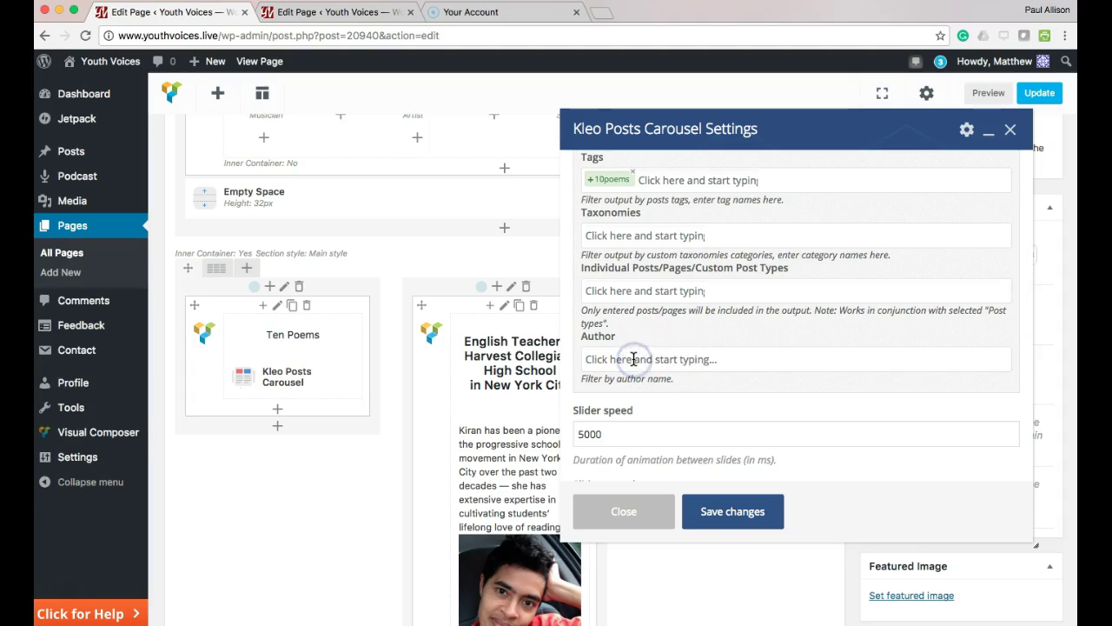
pyautogui.write('matthew')
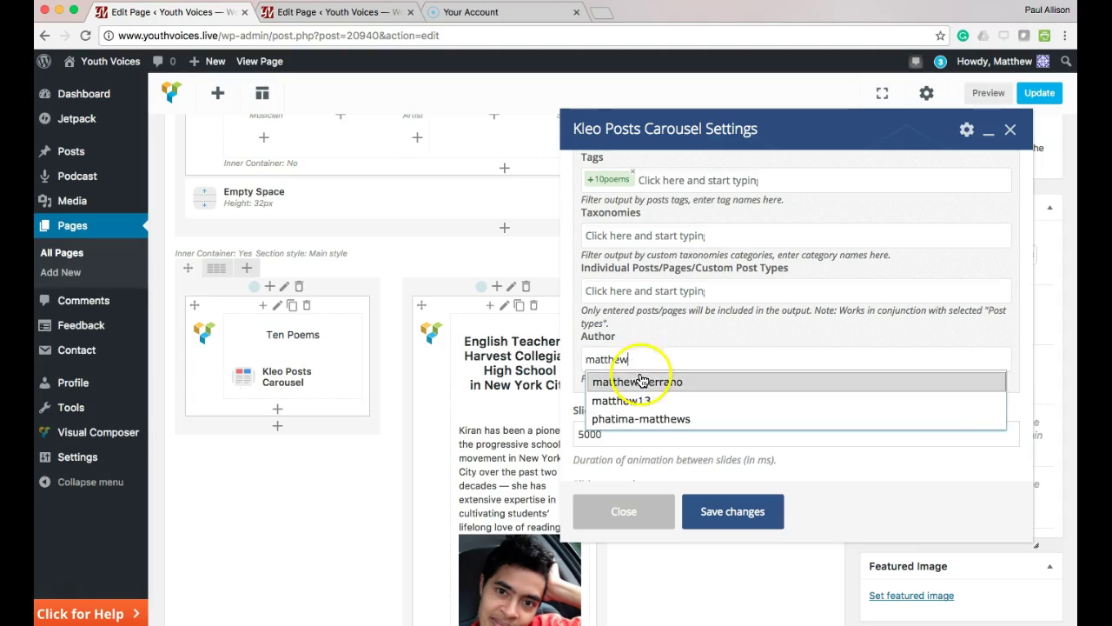
pyautogui.click(640, 381)
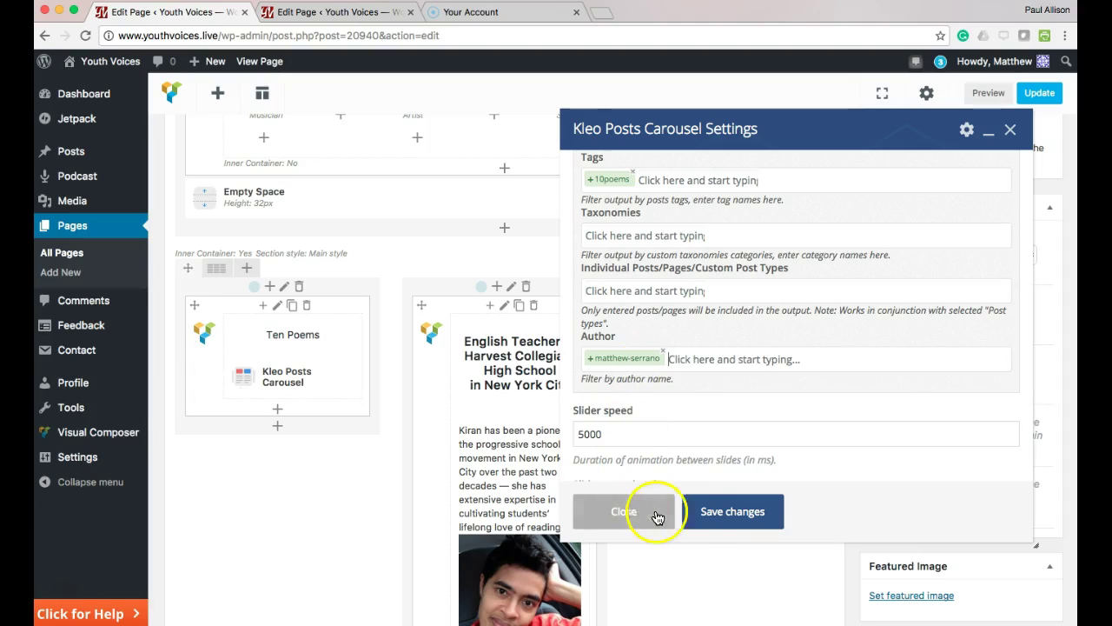
pyautogui.click(726, 513)
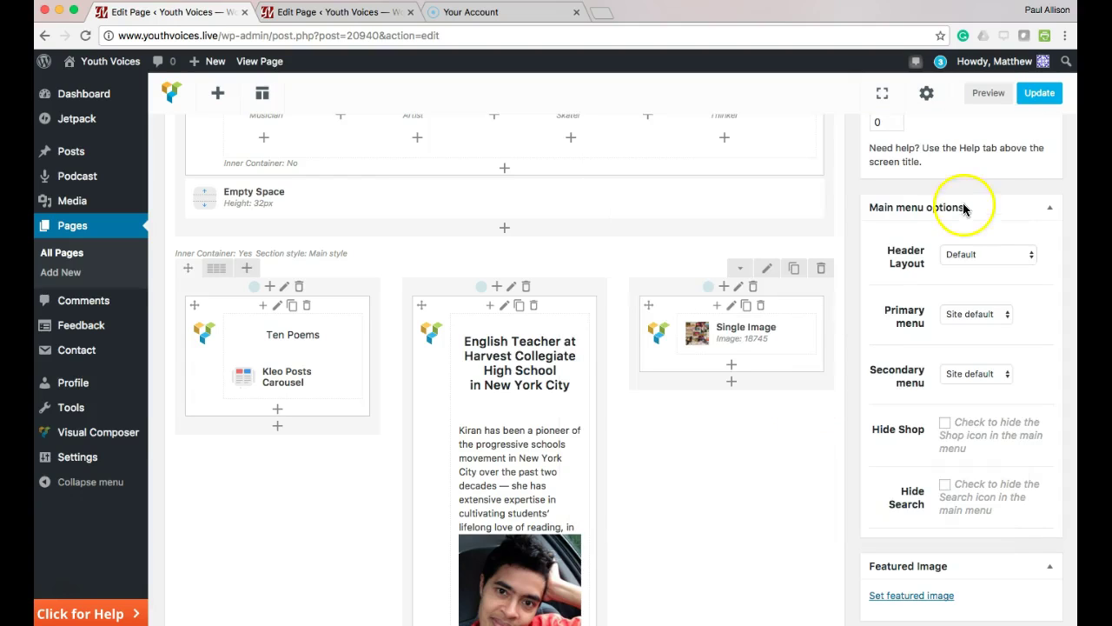
# Update the page with the carousel's new author filter
pyautogui.click(1041, 97)
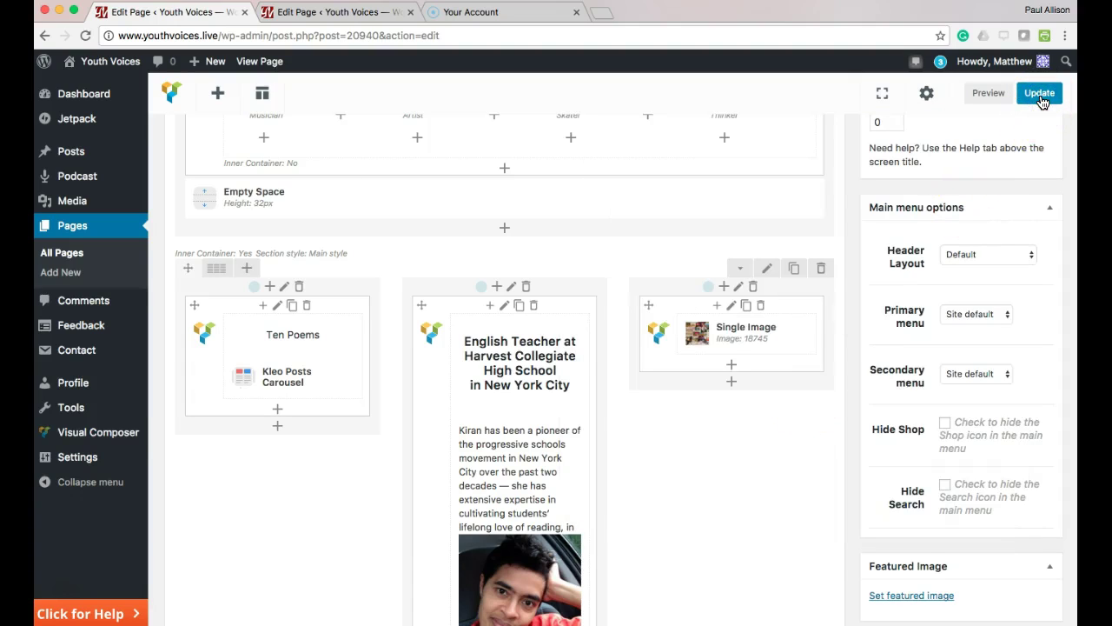
pyautogui.click(1040, 95)
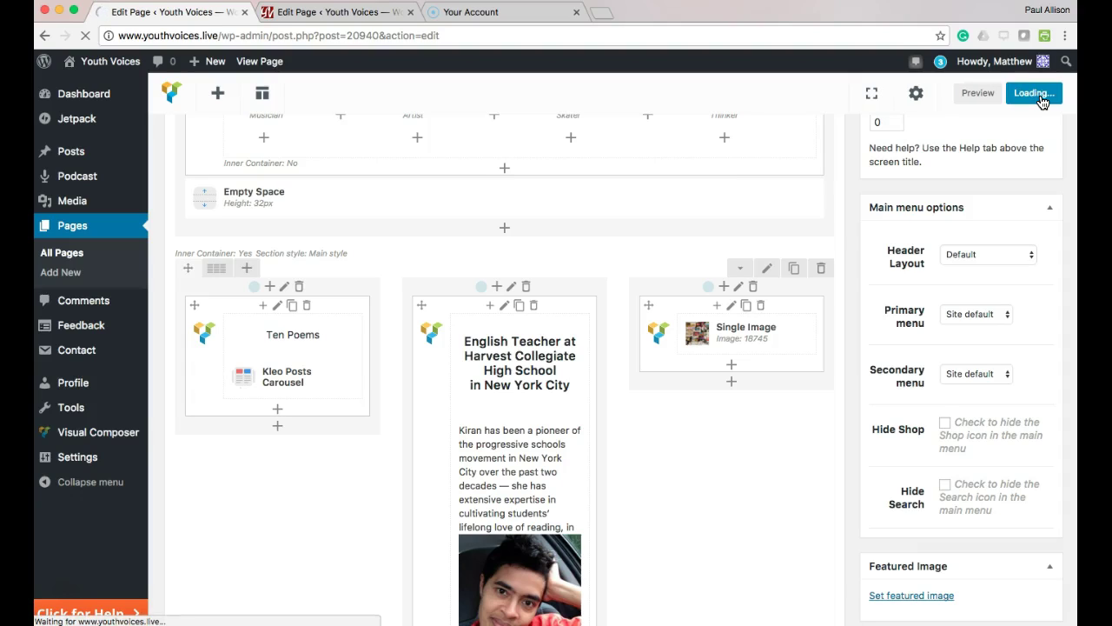
pyautogui.click(998, 100)
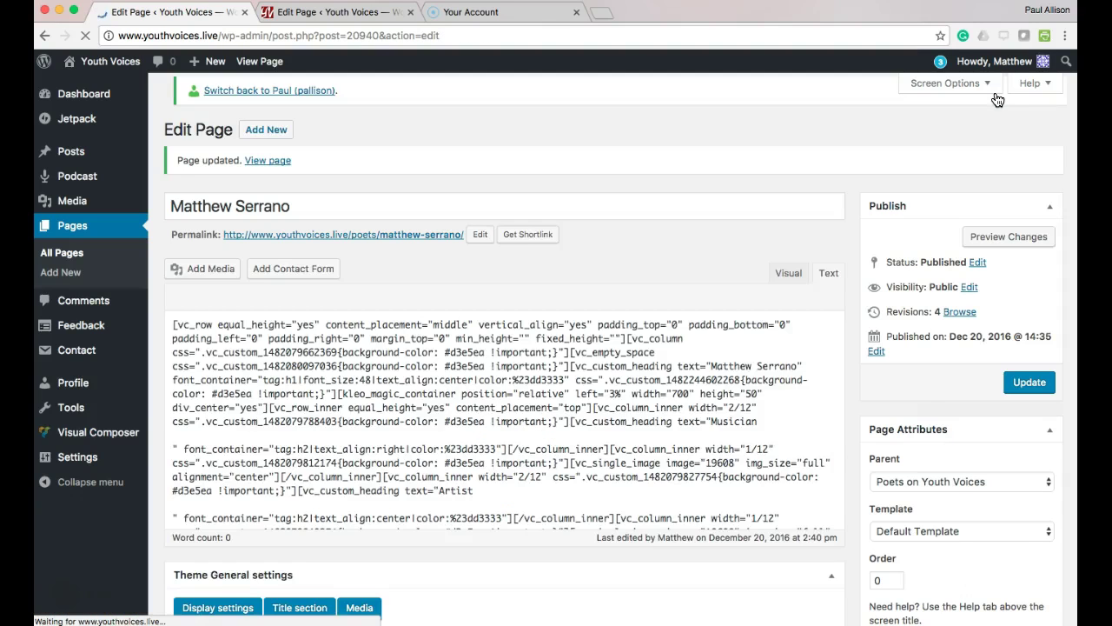
# Replace "English Teacher" with "Student" in the text block heading the middle column and save the block
pyautogui.scroll(-5, 482, 378)
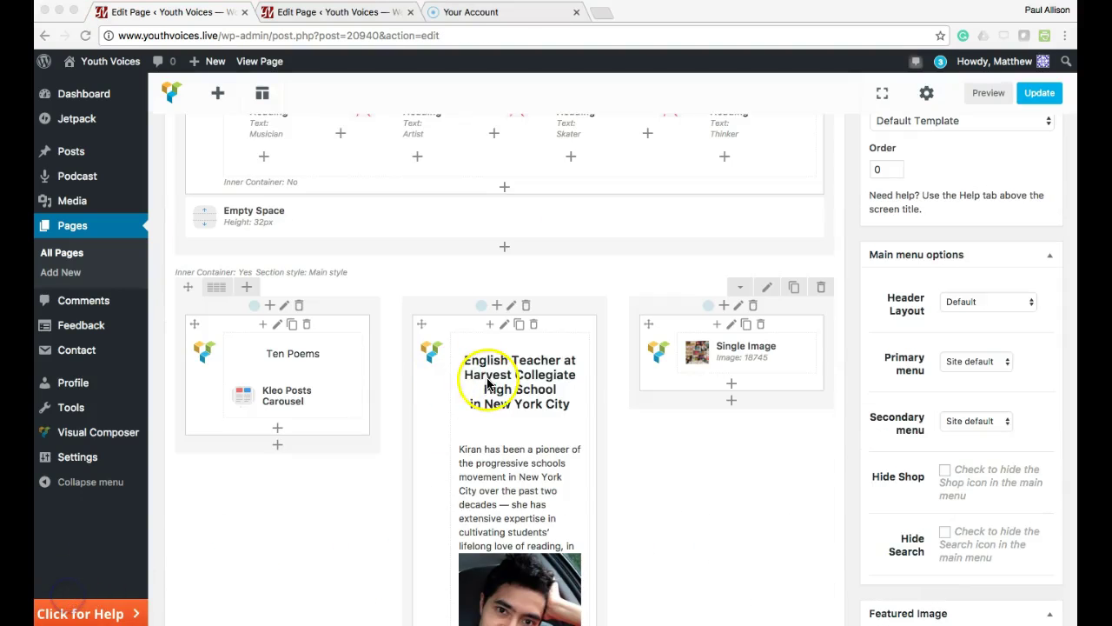
pyautogui.moveTo(493, 382)
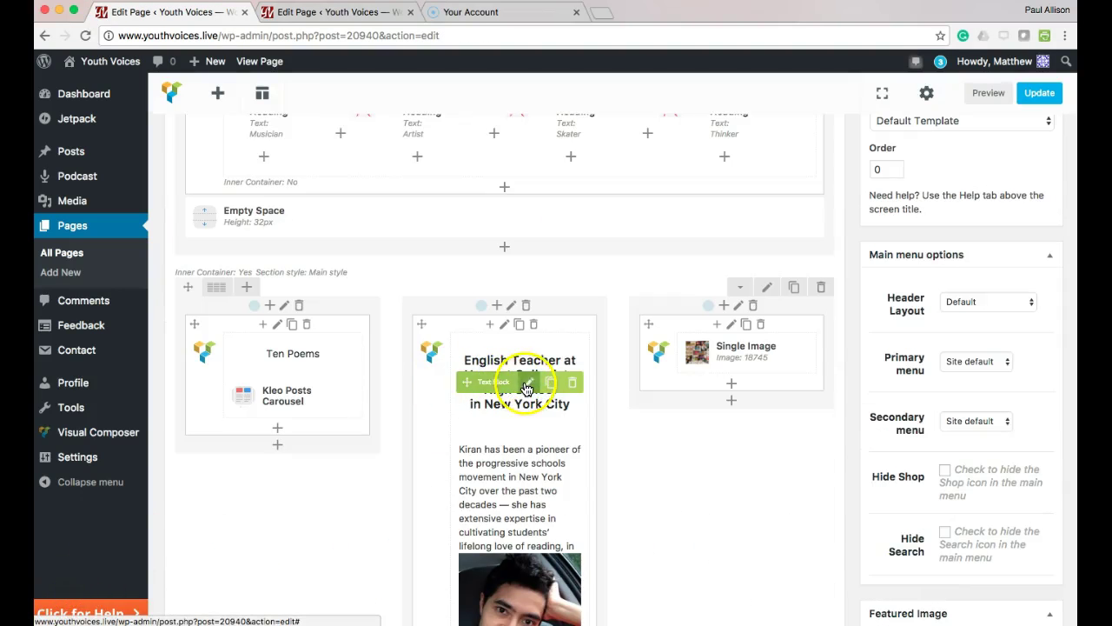
pyautogui.click(529, 385)
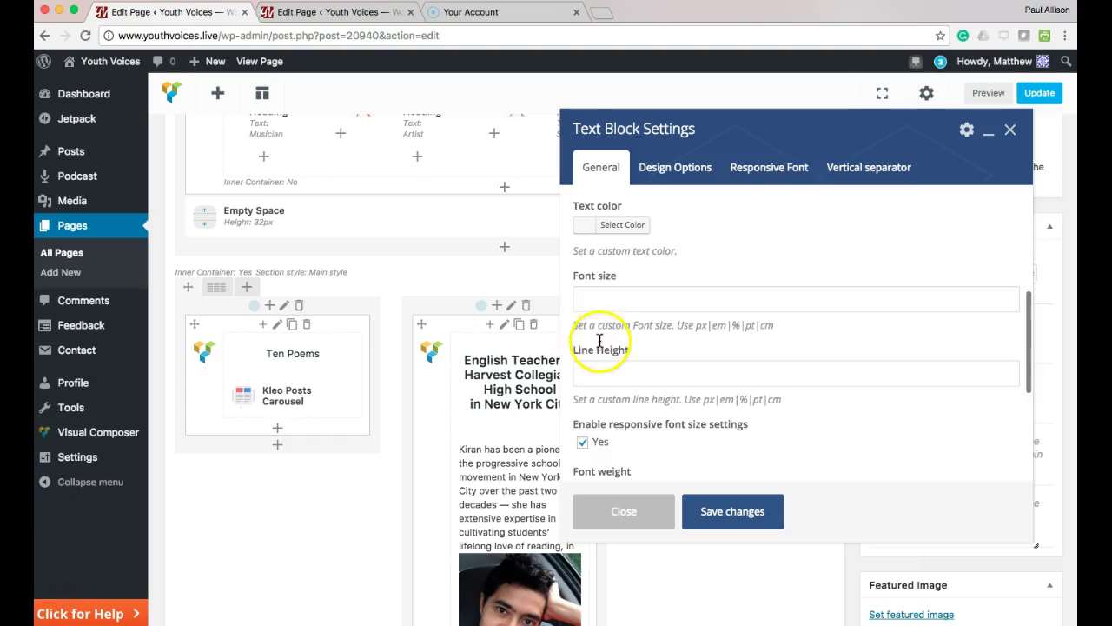
pyautogui.scroll(-5, 605, 346)
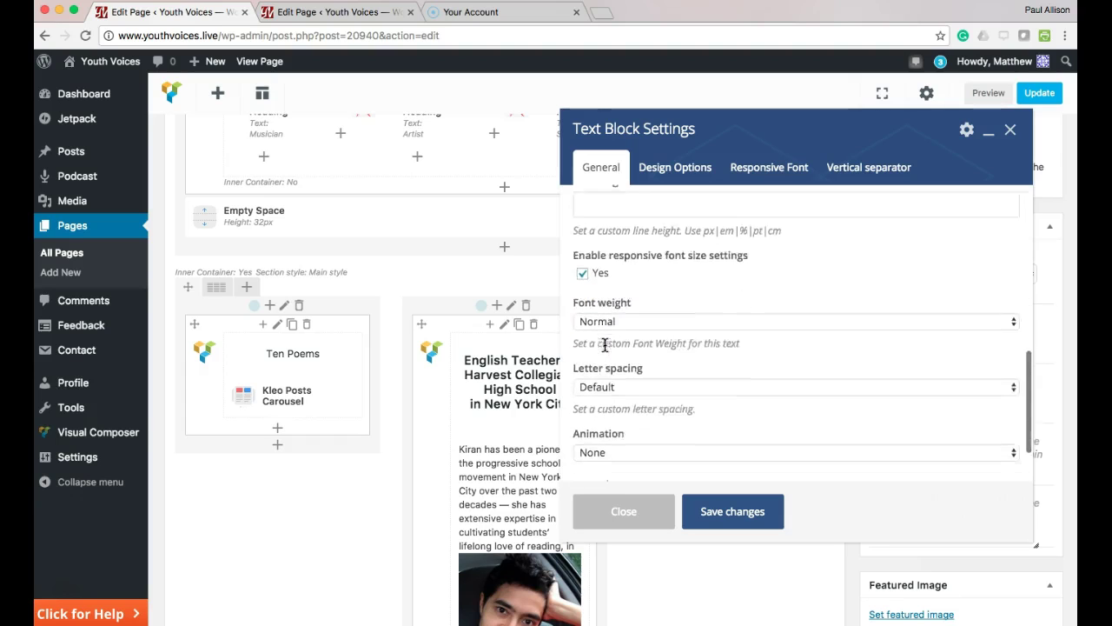
pyautogui.scroll(5, 605, 346)
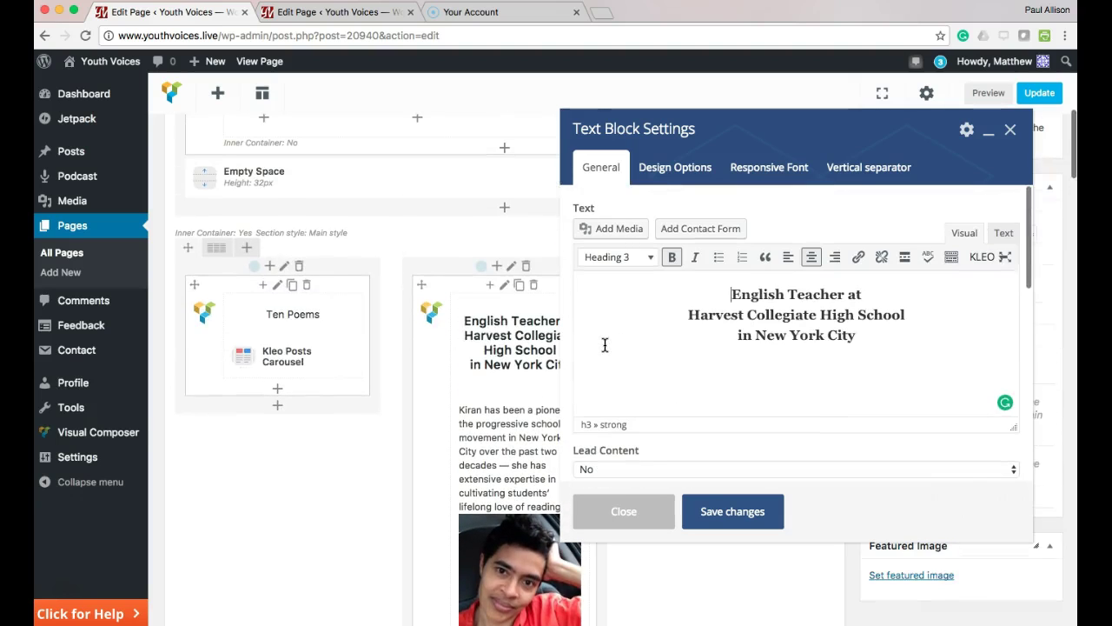
pyautogui.click(646, 339)
pyautogui.click(785, 271)
pyautogui.moveTo(732, 294); pyautogui.dragTo(842, 296)
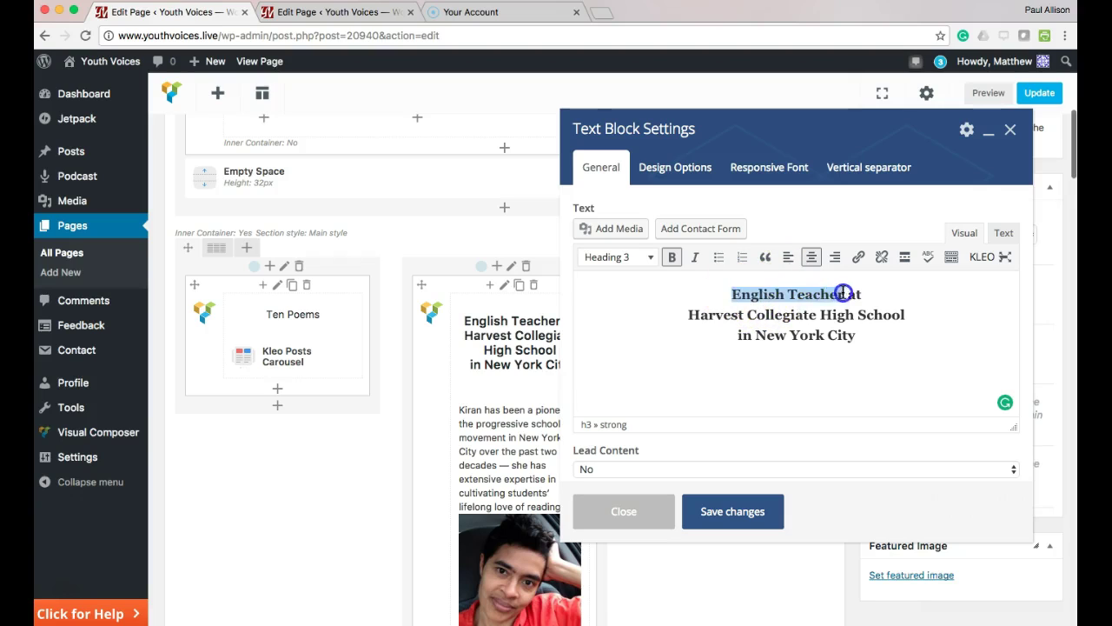
pyautogui.write('Su')
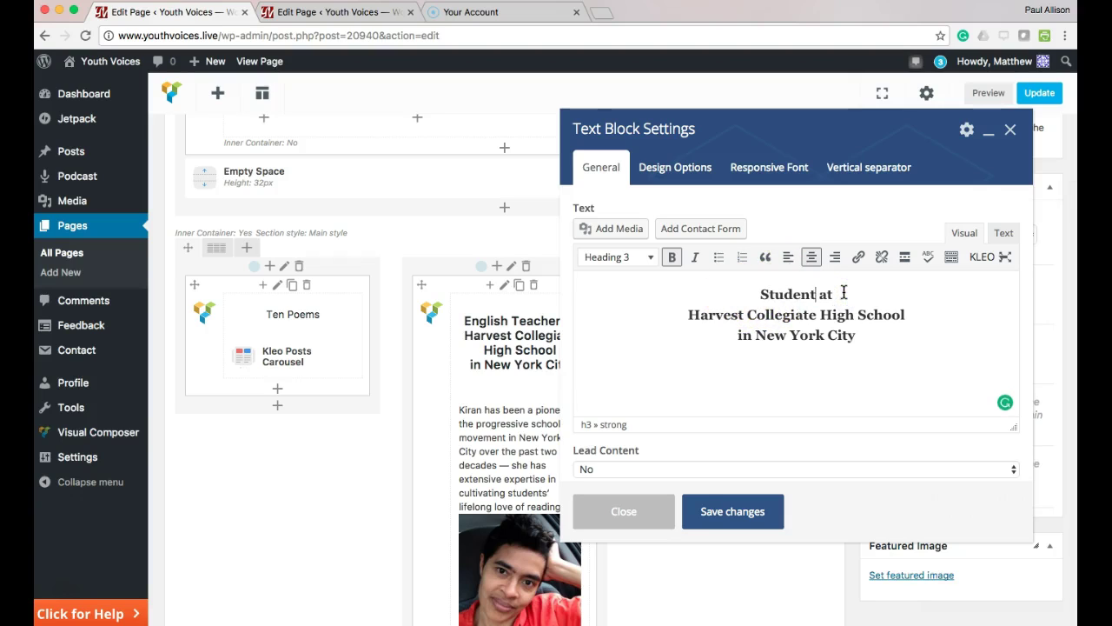
pyautogui.click(734, 513)
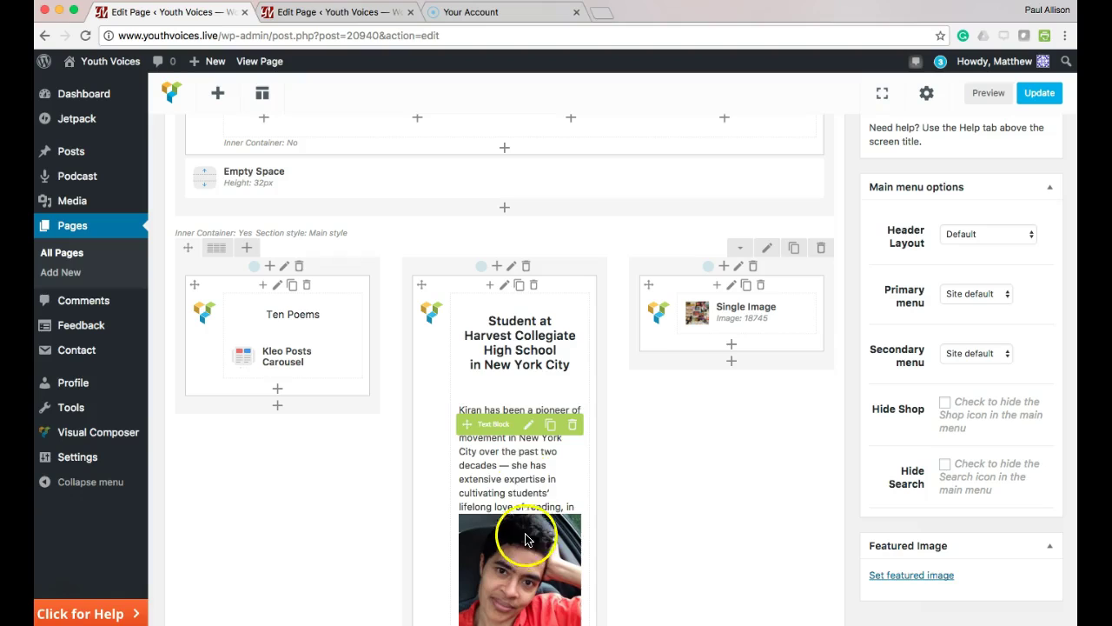
# Upload the student's portrait photo from the computer and insert it into the biography text block in the middle column
pyautogui.scroll(-3, 527, 350)
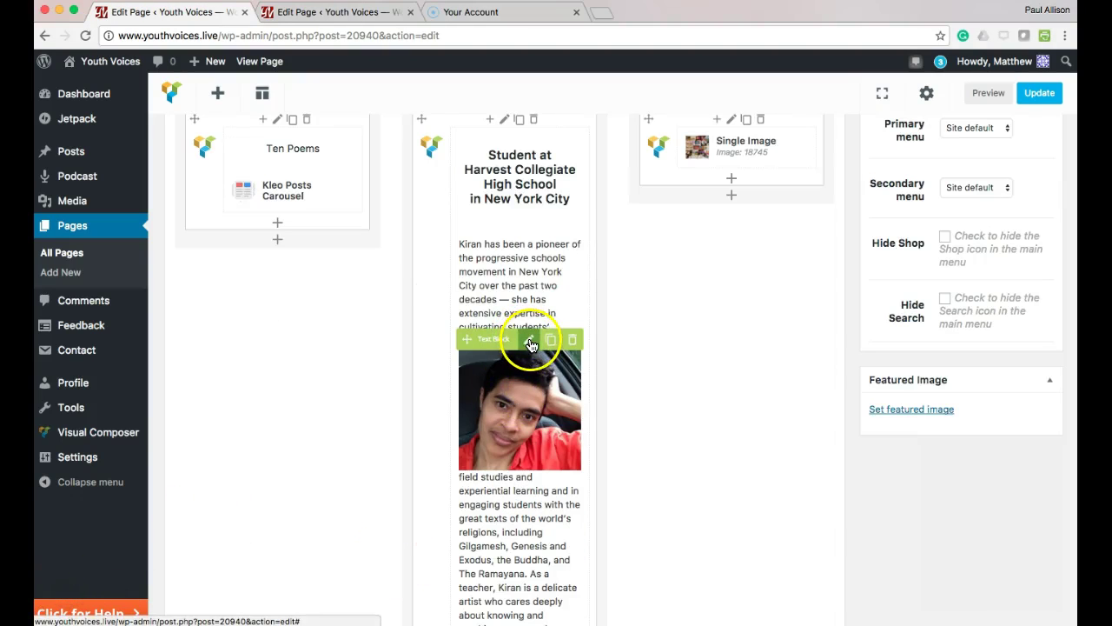
pyautogui.click(529, 339)
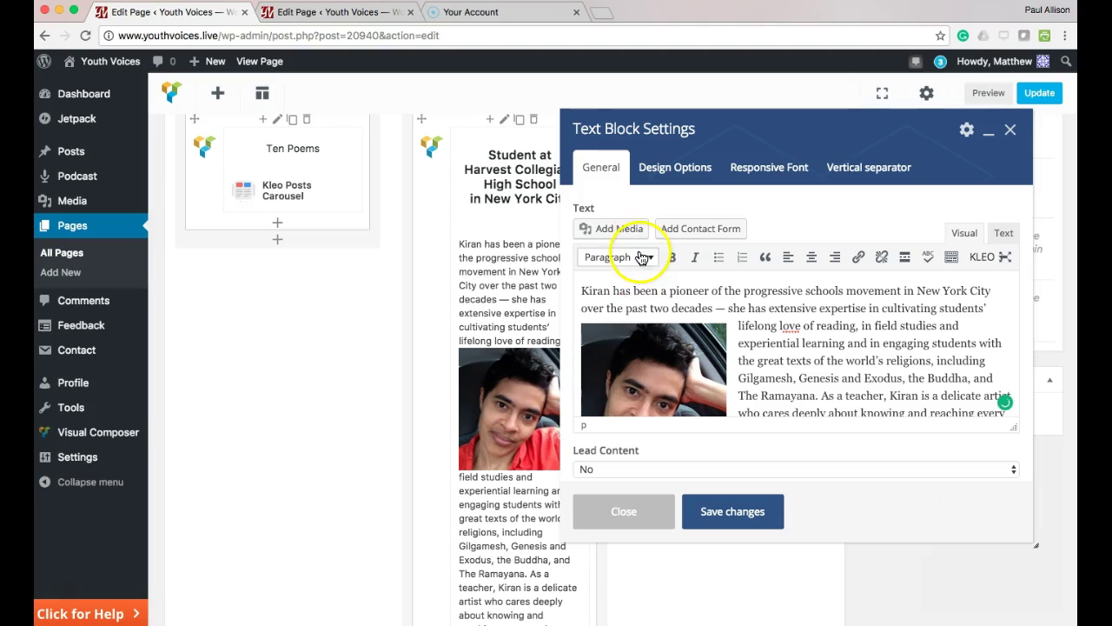
pyautogui.click(619, 231)
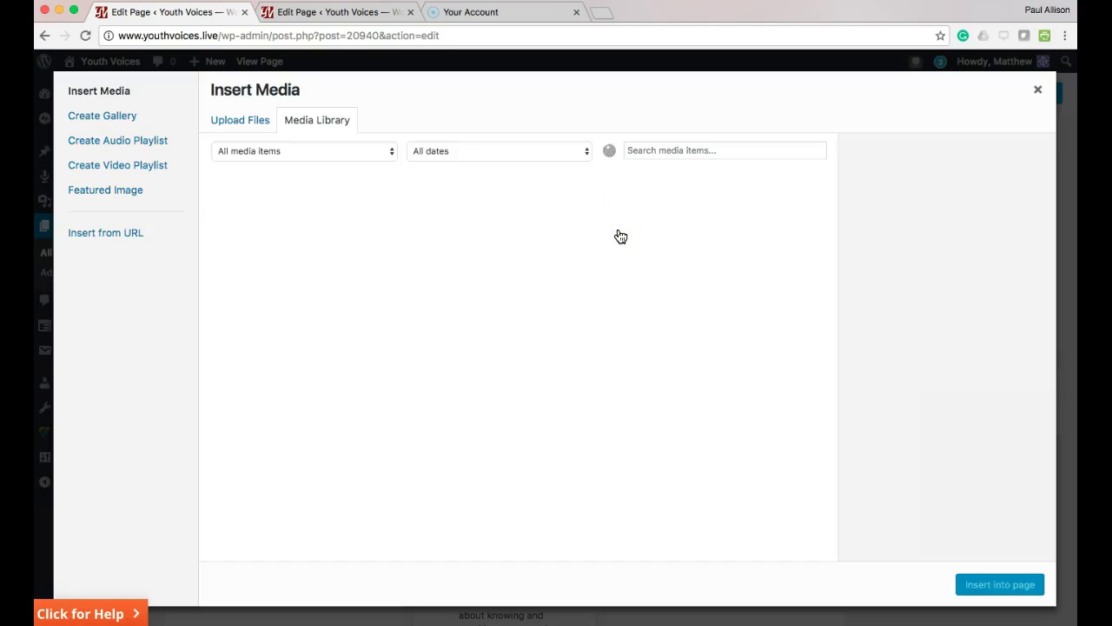
pyautogui.click(241, 120)
pyautogui.click(652, 341)
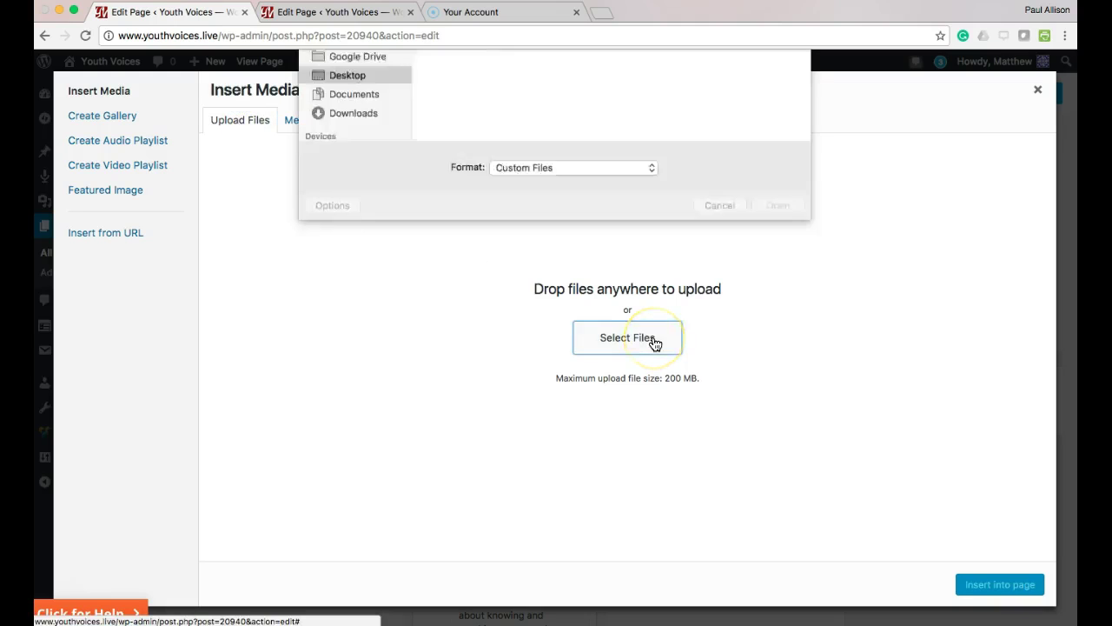
pyautogui.doubleClick(449, 130)
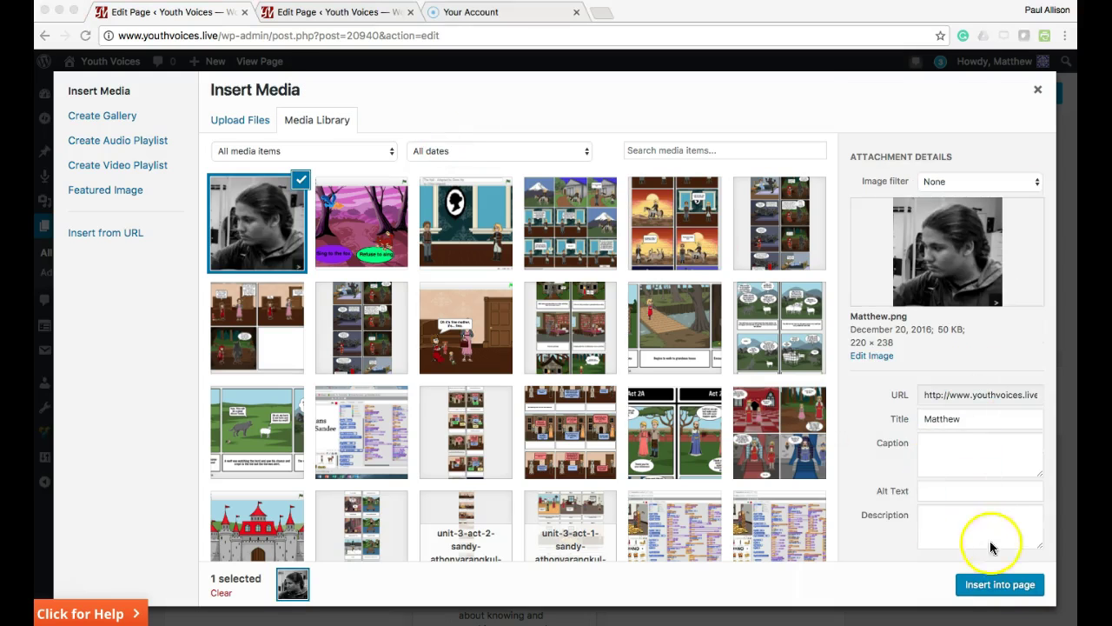
pyautogui.click(998, 585)
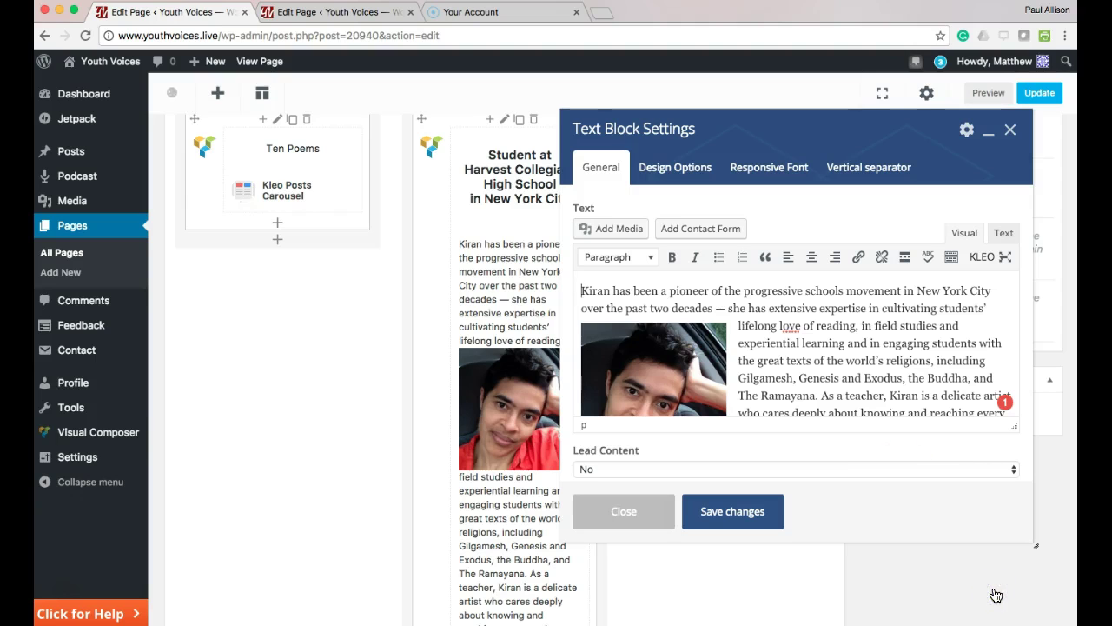
# Remove the template's old portrait from the biography text and align the newly inserted photo left
pyautogui.scroll(-3, 787, 374)
pyautogui.click(700, 306)
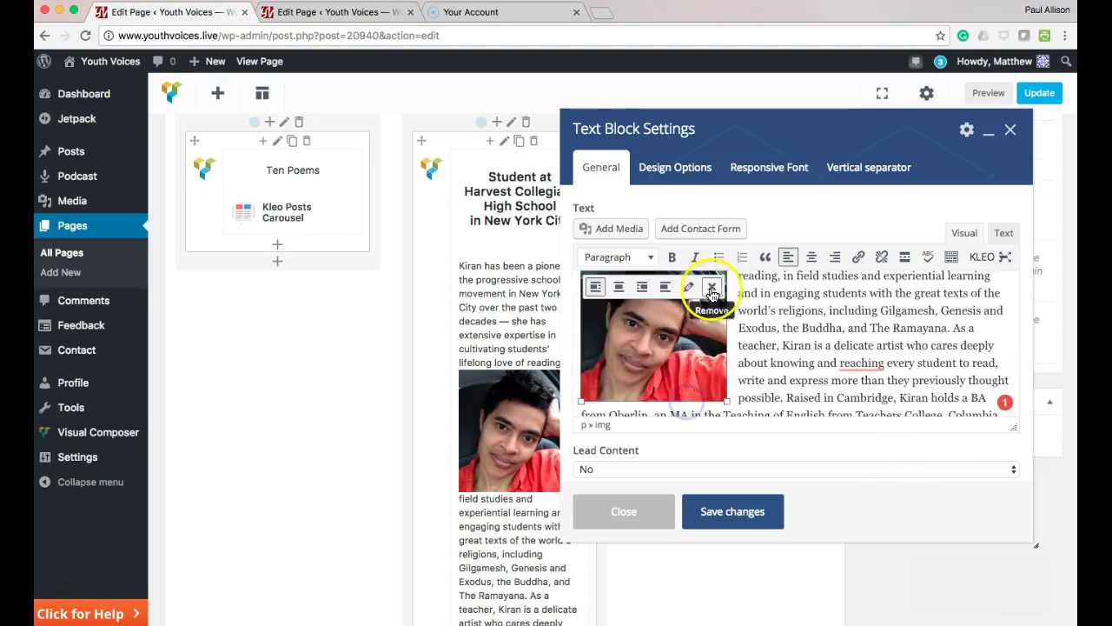
pyautogui.click(712, 294)
pyautogui.scroll(-2, 757, 330)
pyautogui.click(675, 330)
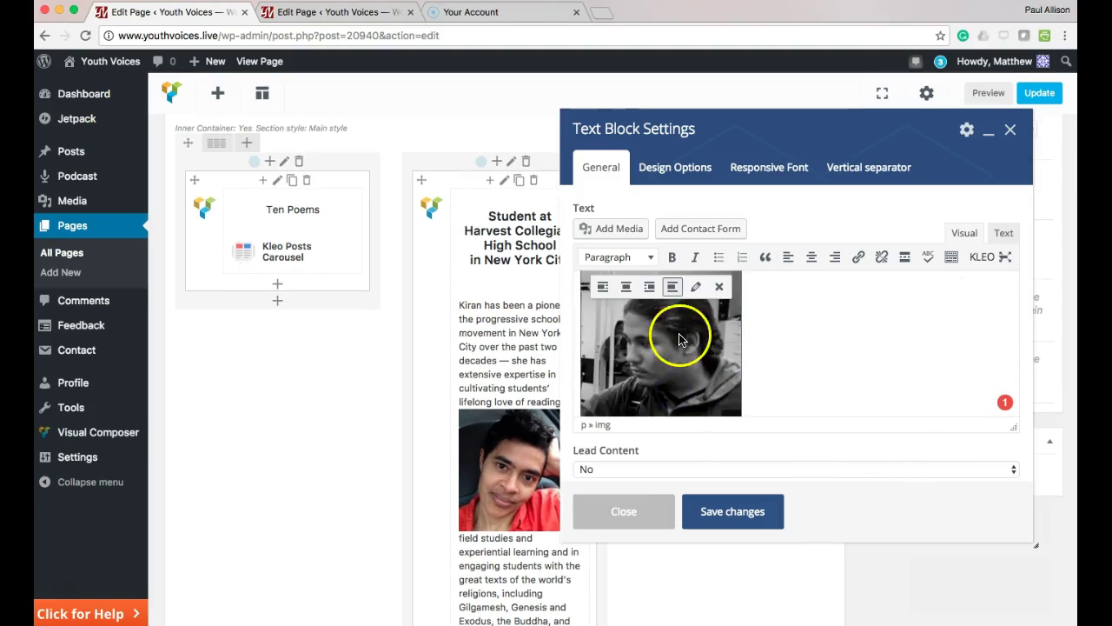
pyautogui.click(600, 294)
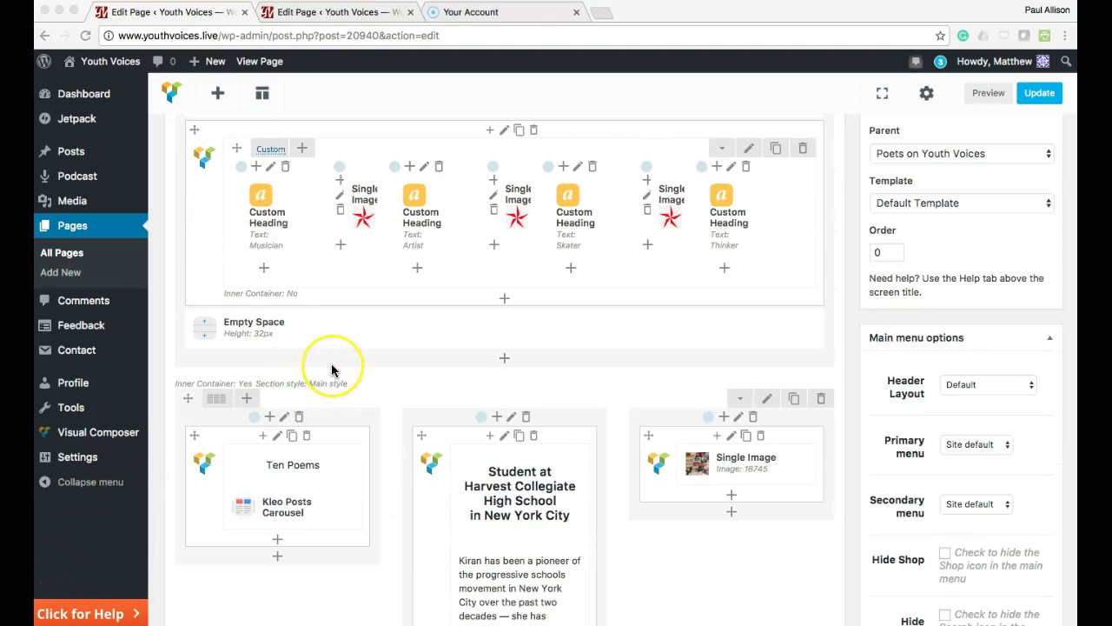
# Inspect the widget title, source and size settings of the mood board's Single Image element in the third column
pyautogui.scroll(1, 332, 370)
pyautogui.scroll(-5, 331, 370)
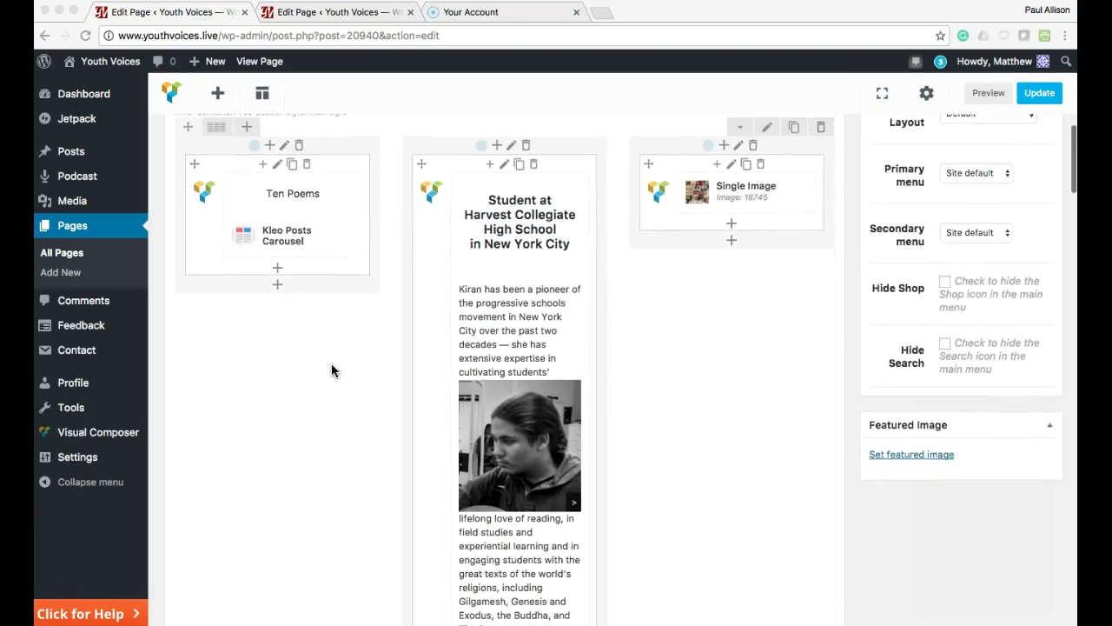
pyautogui.scroll(2, 332, 370)
pyautogui.click(736, 257)
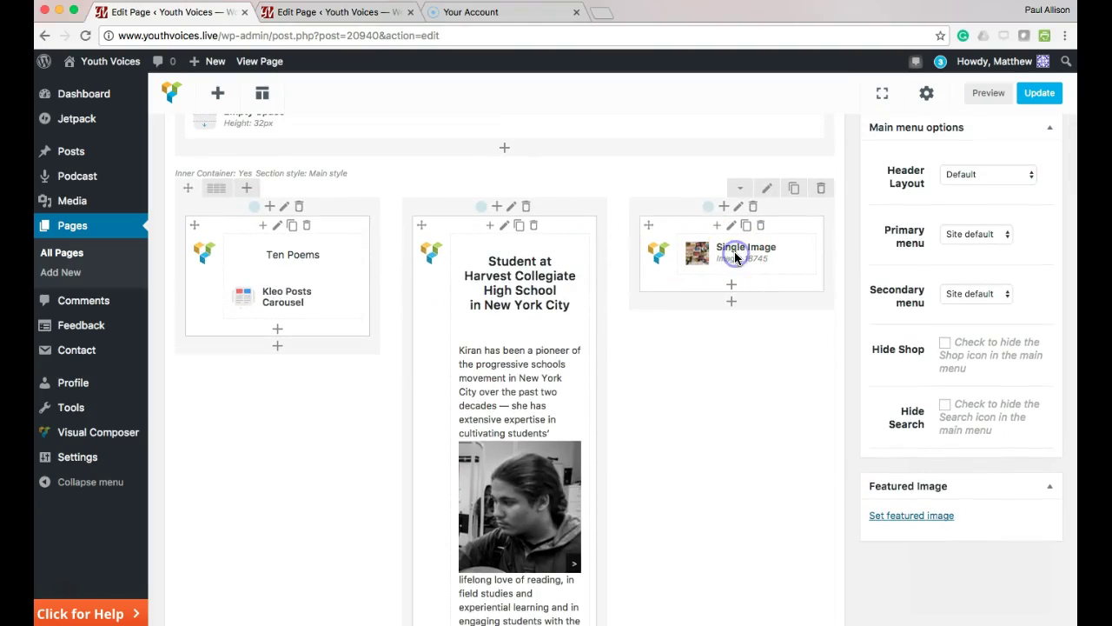
pyautogui.click(758, 256)
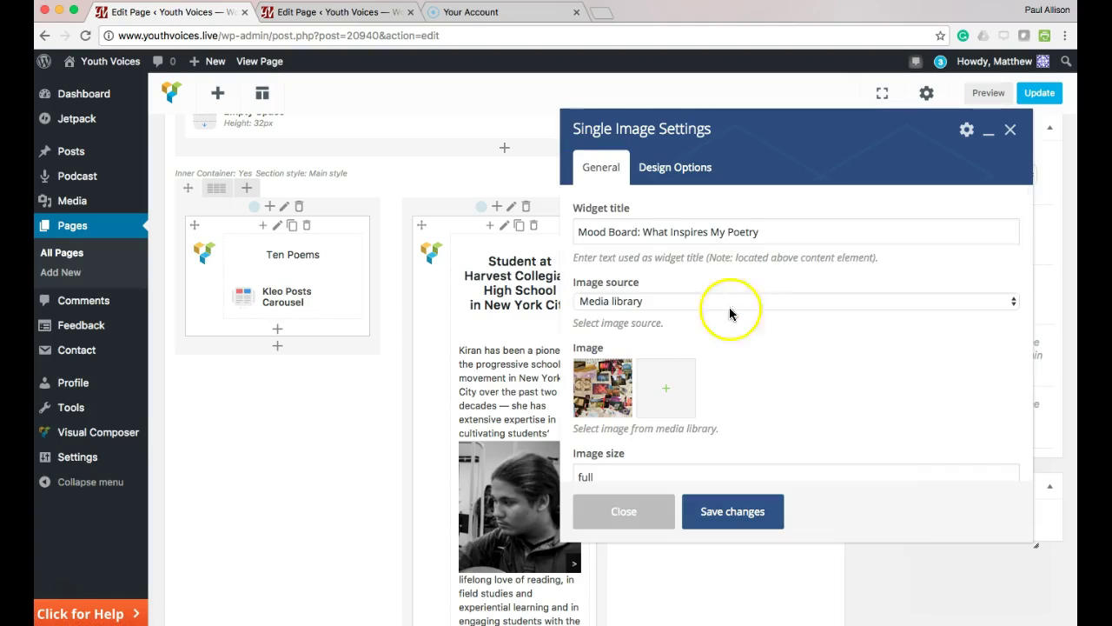
pyautogui.scroll(-3, 707, 385)
pyautogui.scroll(2, 705, 389)
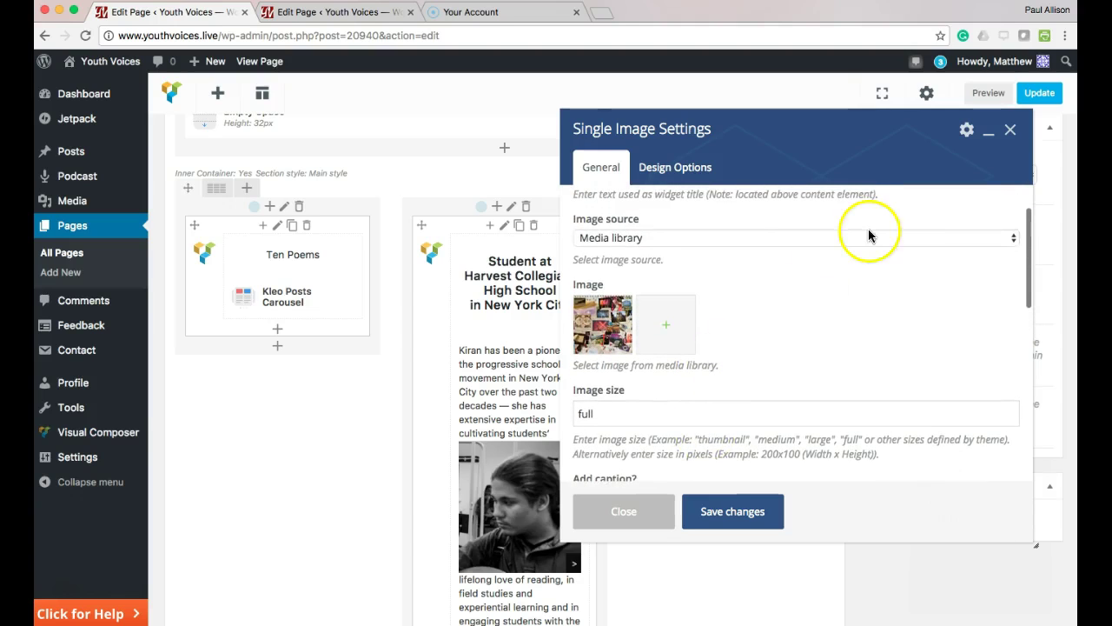
pyautogui.click(1008, 132)
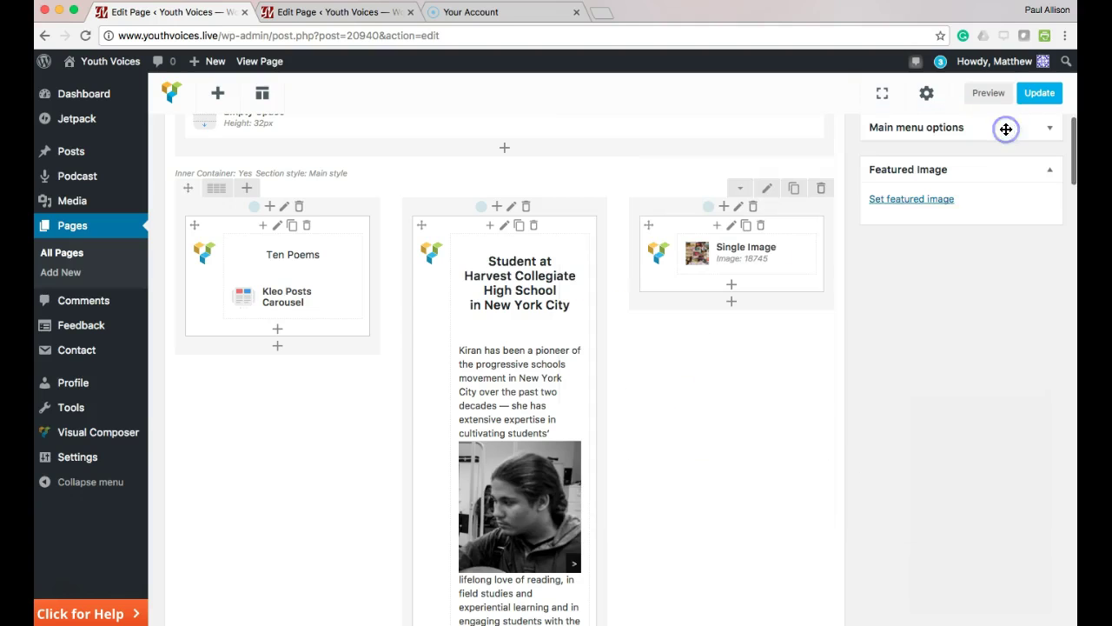
# Examine the Critical Essay, Demo Tracks and Sample Credits text blocks in the lower row of the page layout
pyautogui.scroll(-5, 670, 373)
pyautogui.scroll(-9, 673, 375)
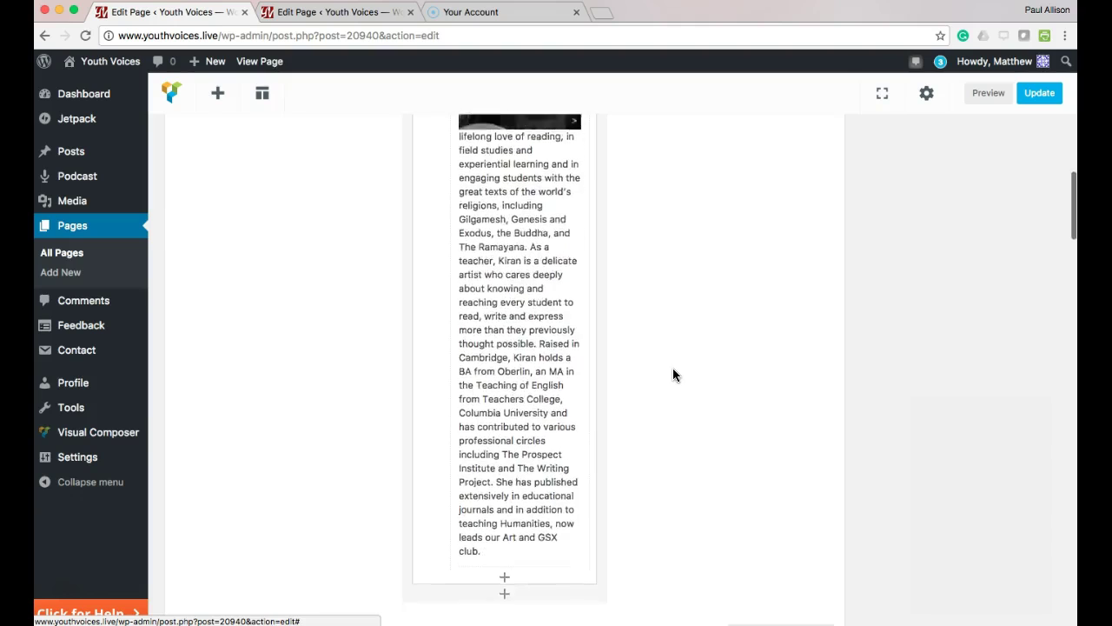
pyautogui.scroll(-1, 300, 444)
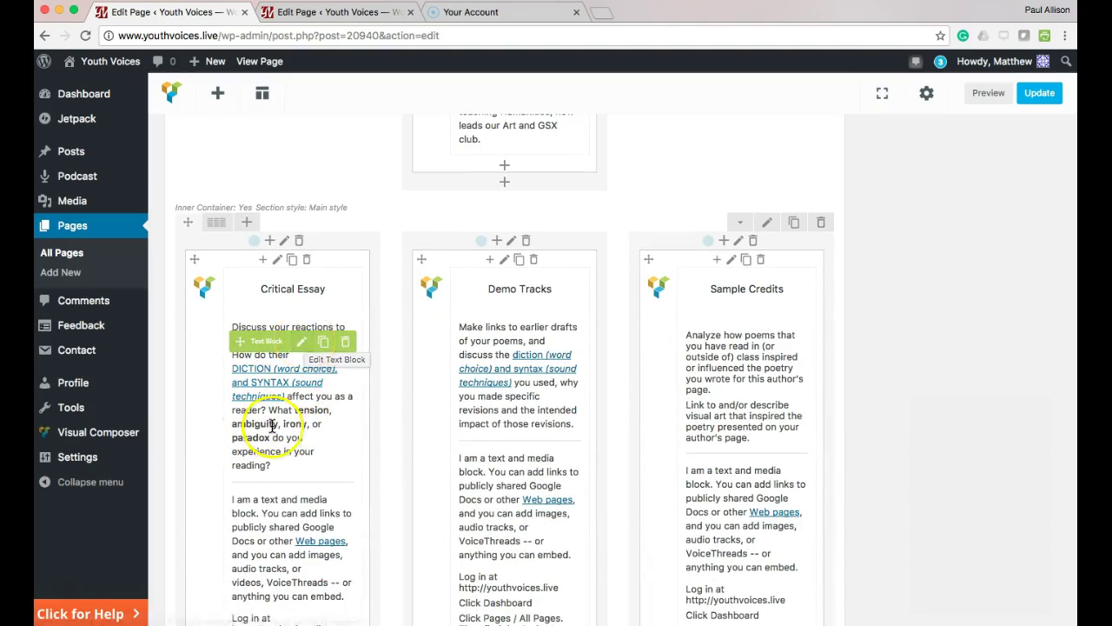
pyautogui.scroll(-7, 296, 391)
pyautogui.scroll(2, 272, 440)
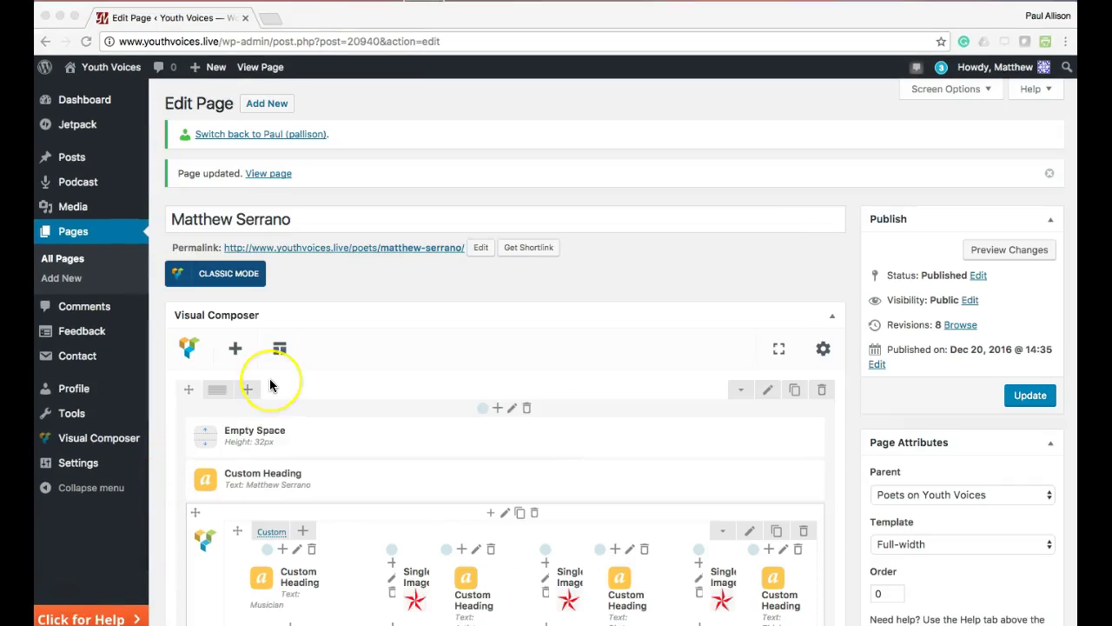
# View the published author's page and review its headings, carousel, biography, mood board and lower sections through Special Thanks
pyautogui.scroll(-1, 261, 382)
pyautogui.scroll(1, 267, 349)
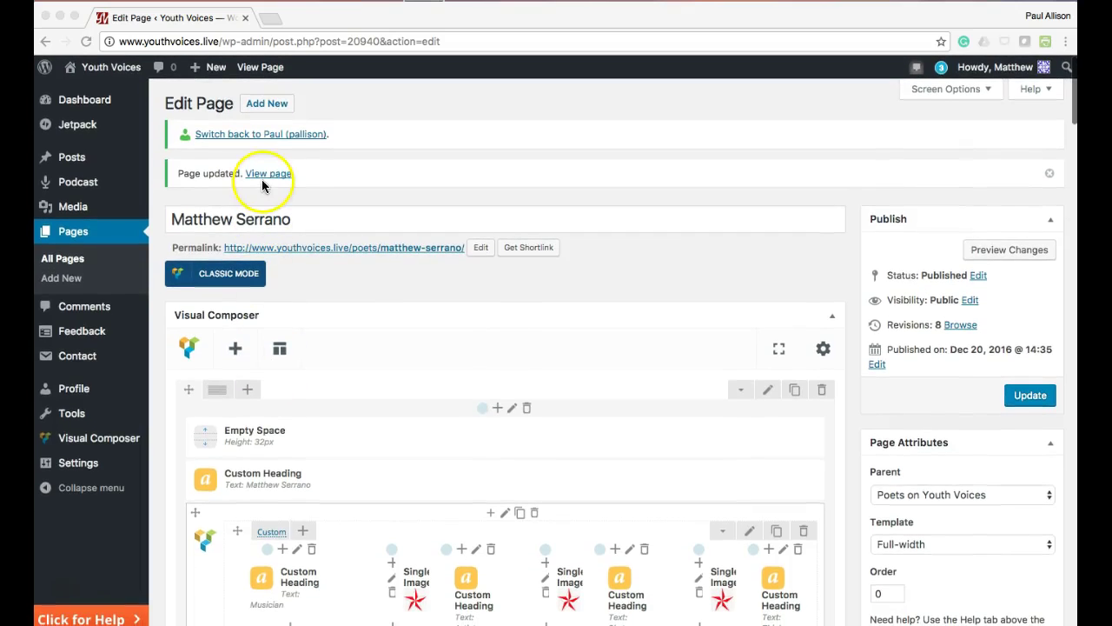
pyautogui.click(262, 175)
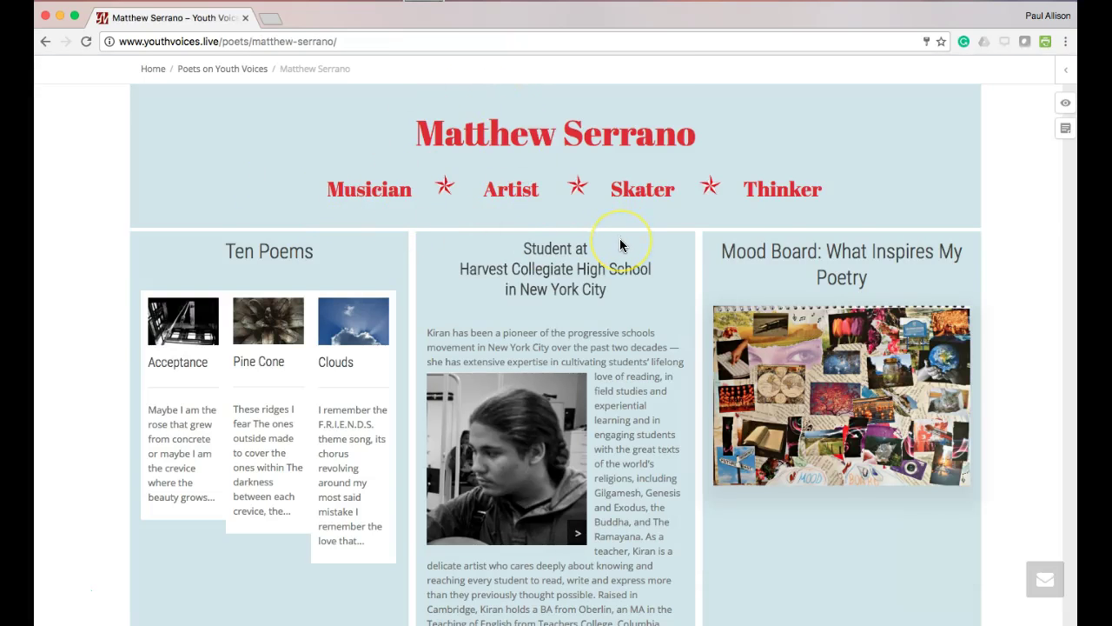
pyautogui.scroll(-10, 620, 245)
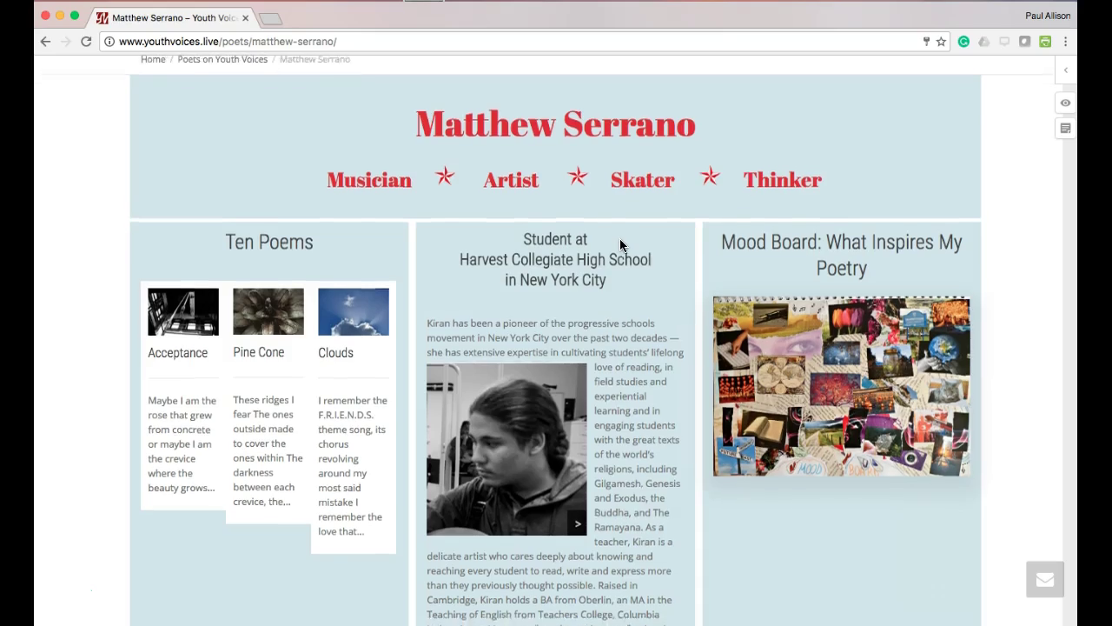
pyautogui.scroll(-10, 619, 245)
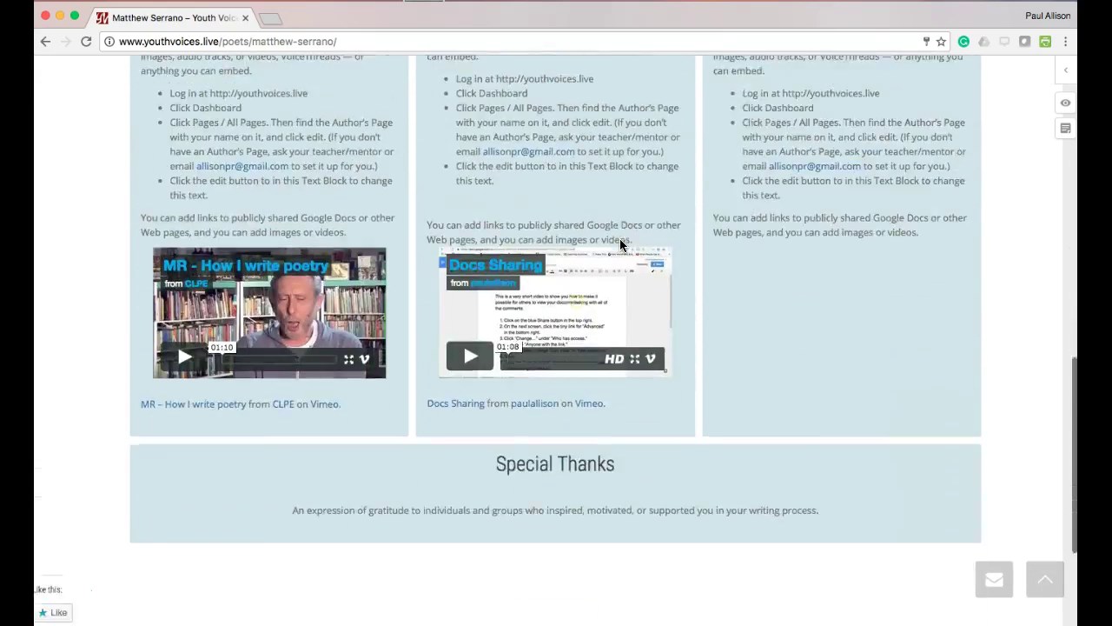
pyautogui.scroll(5, 619, 250)
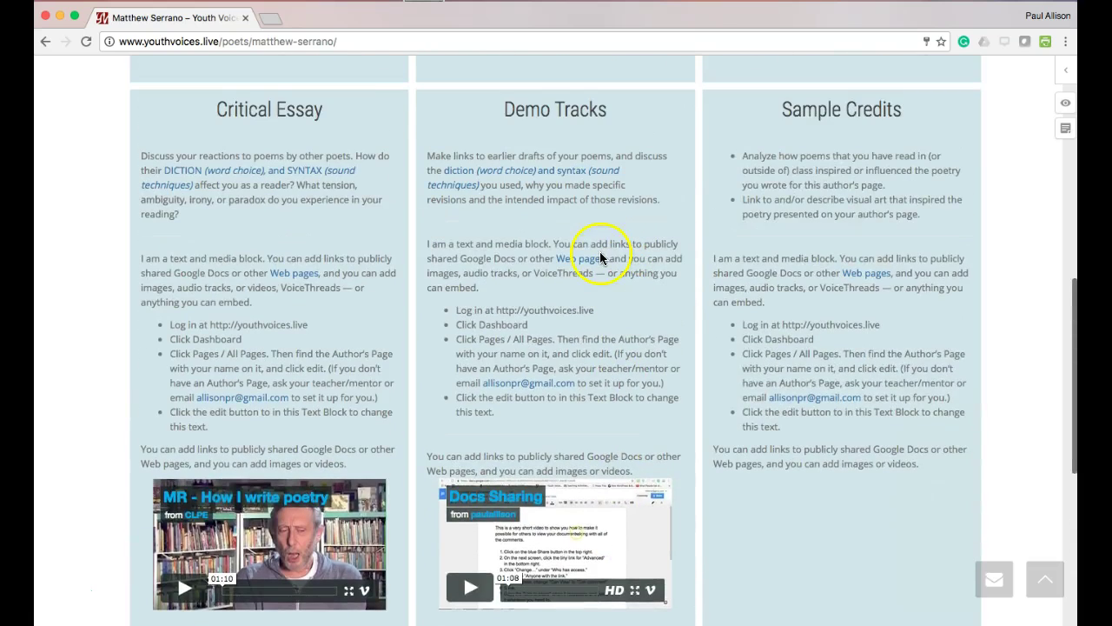
pyautogui.click(63, 598)
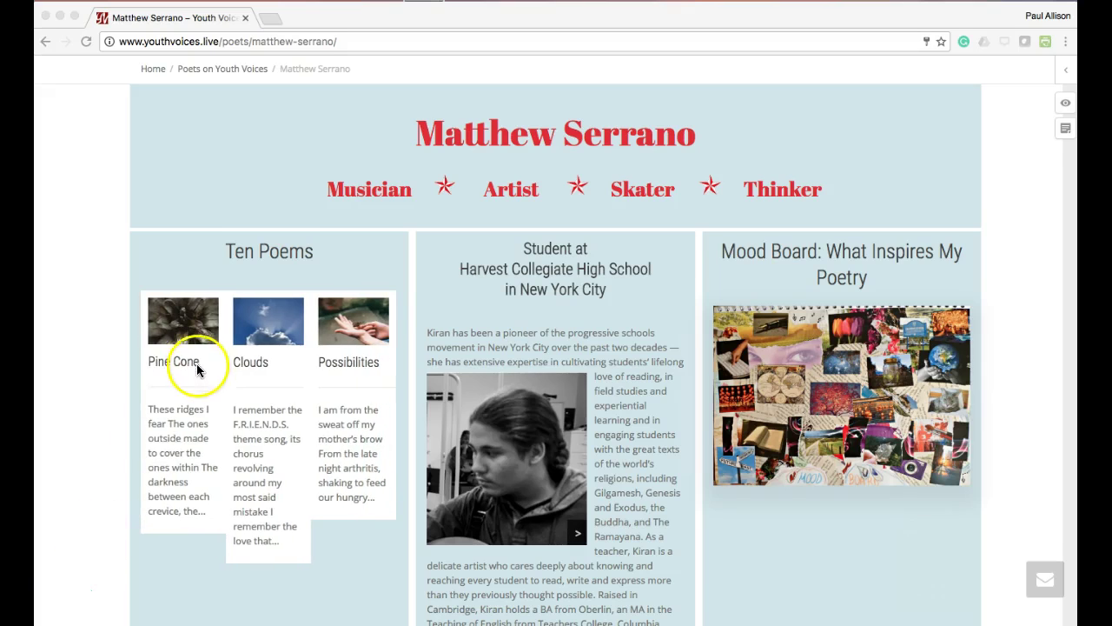
pyautogui.scroll(-1, 183, 146)
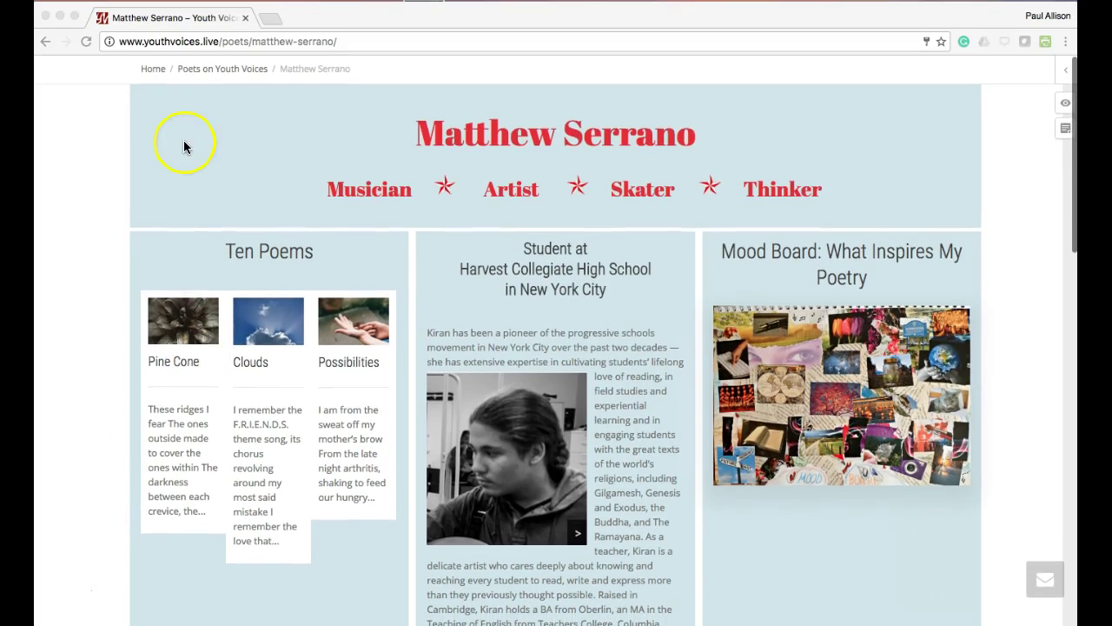
# Return to the Youth Voices home page, go to the member Dashboard and find the student's author's page among the site's pages
pyautogui.click(153, 70)
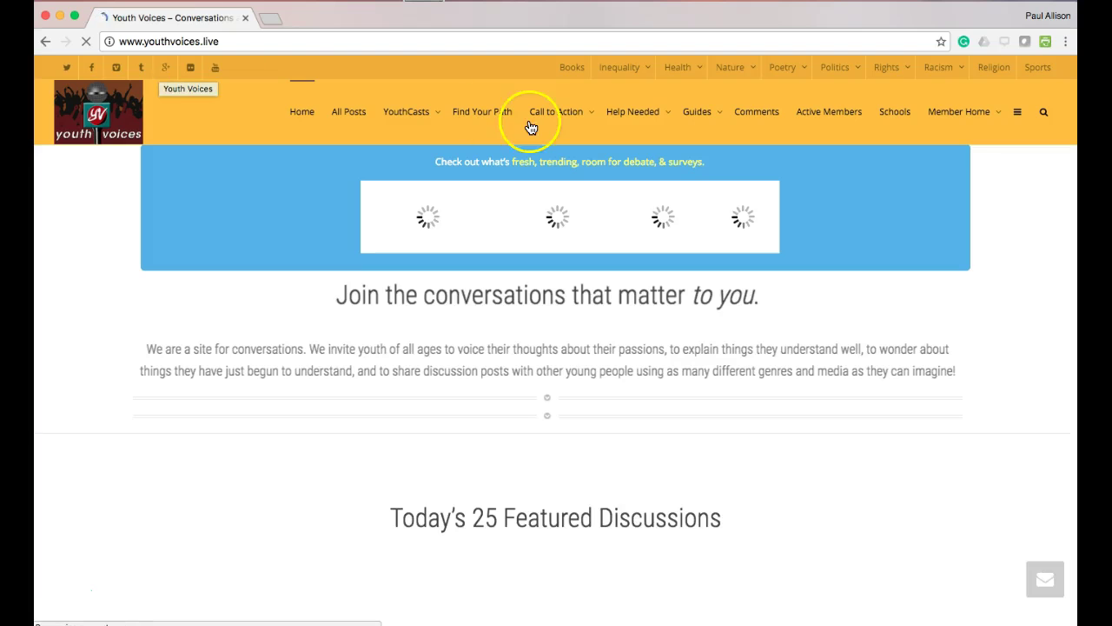
pyautogui.moveTo(962, 115)
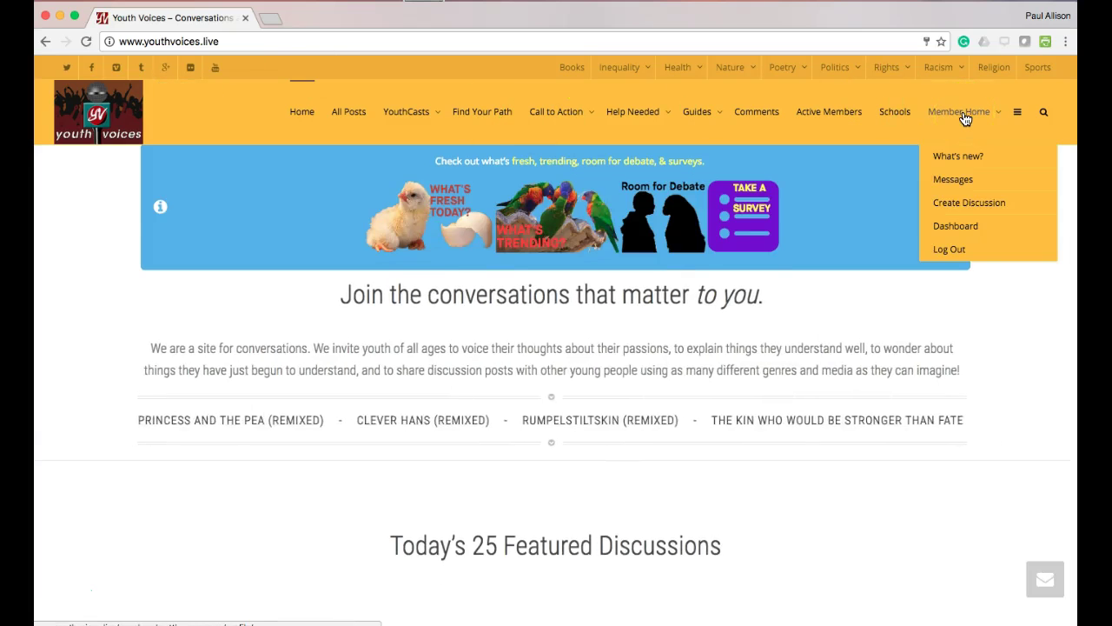
pyautogui.click(961, 229)
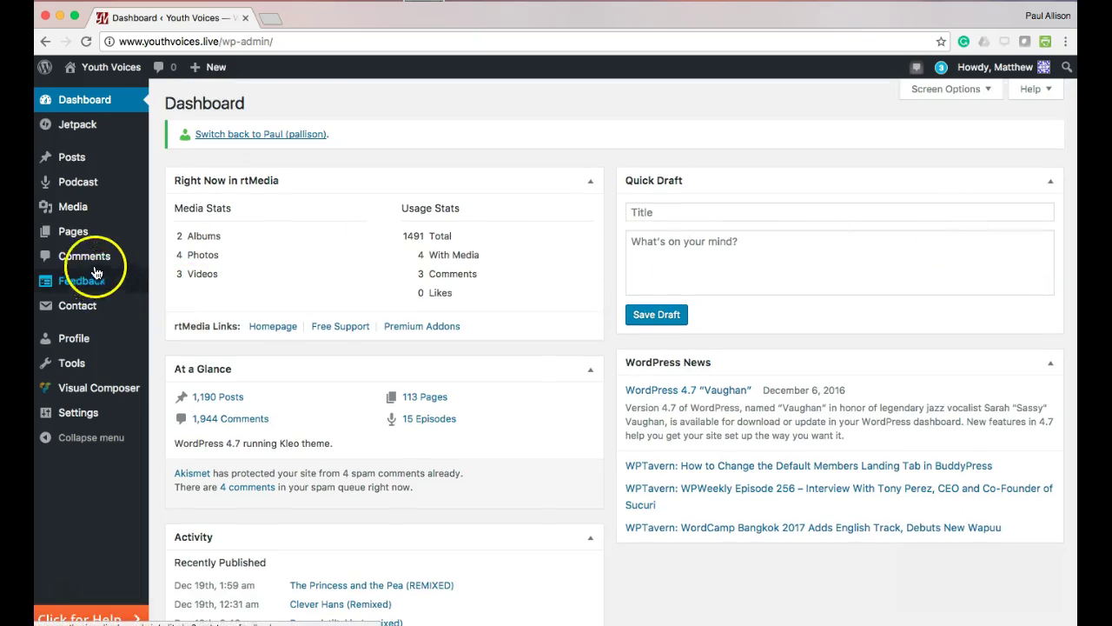
pyautogui.moveTo(76, 237)
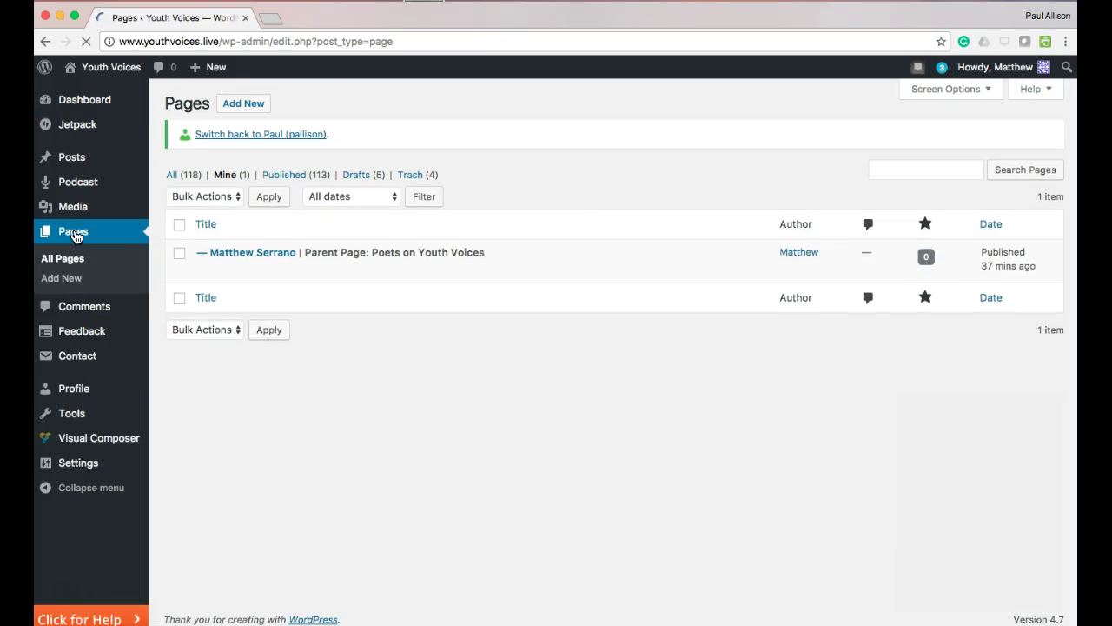
pyautogui.moveTo(186, 263)
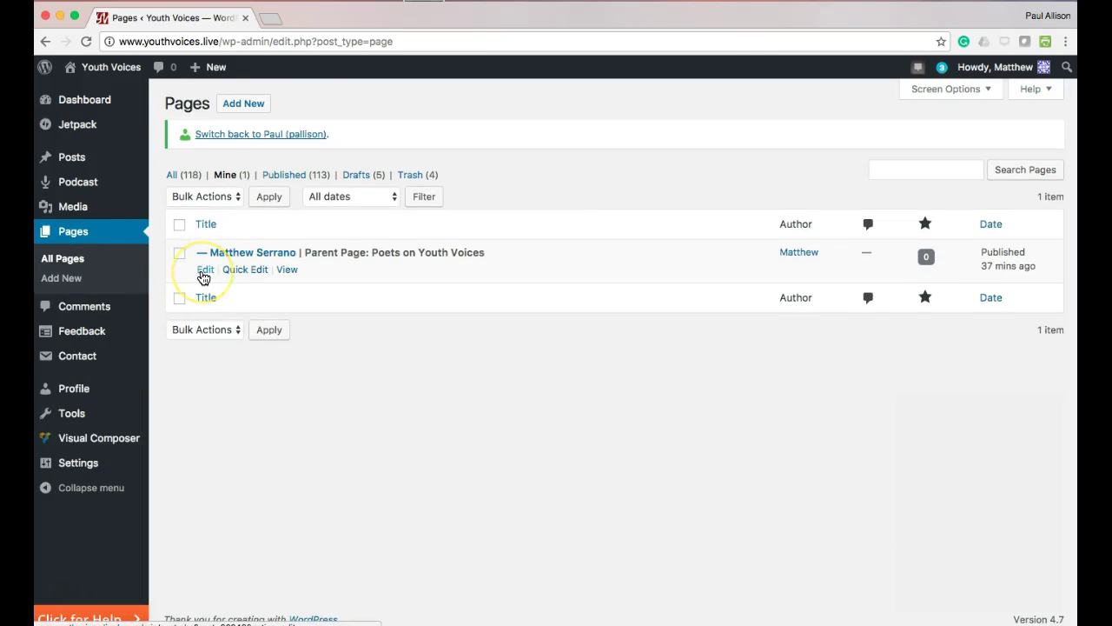